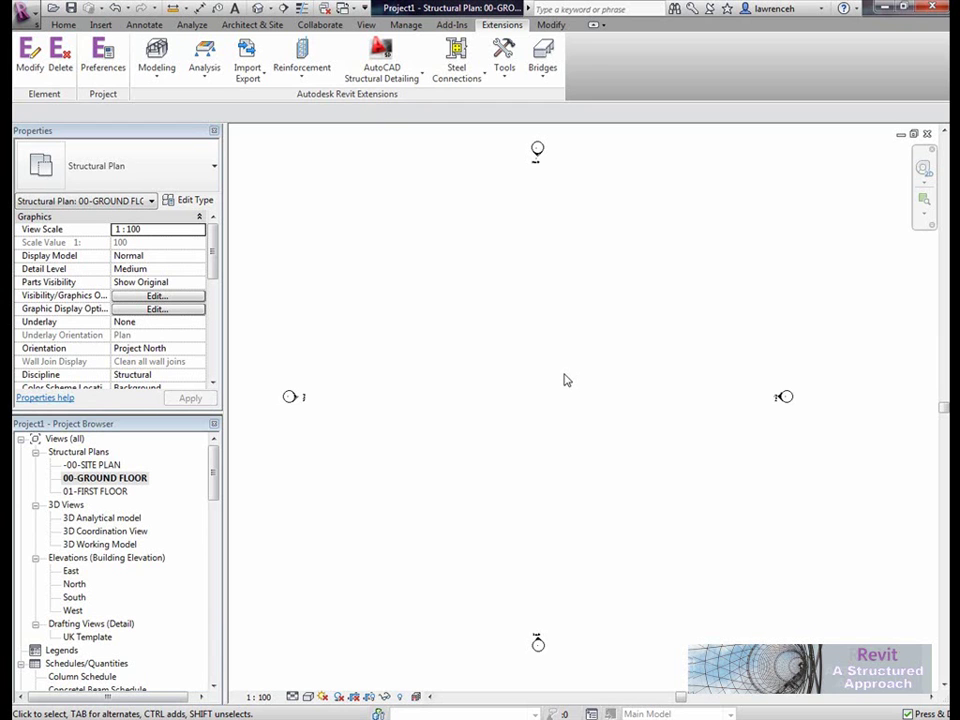
click(311, 84)
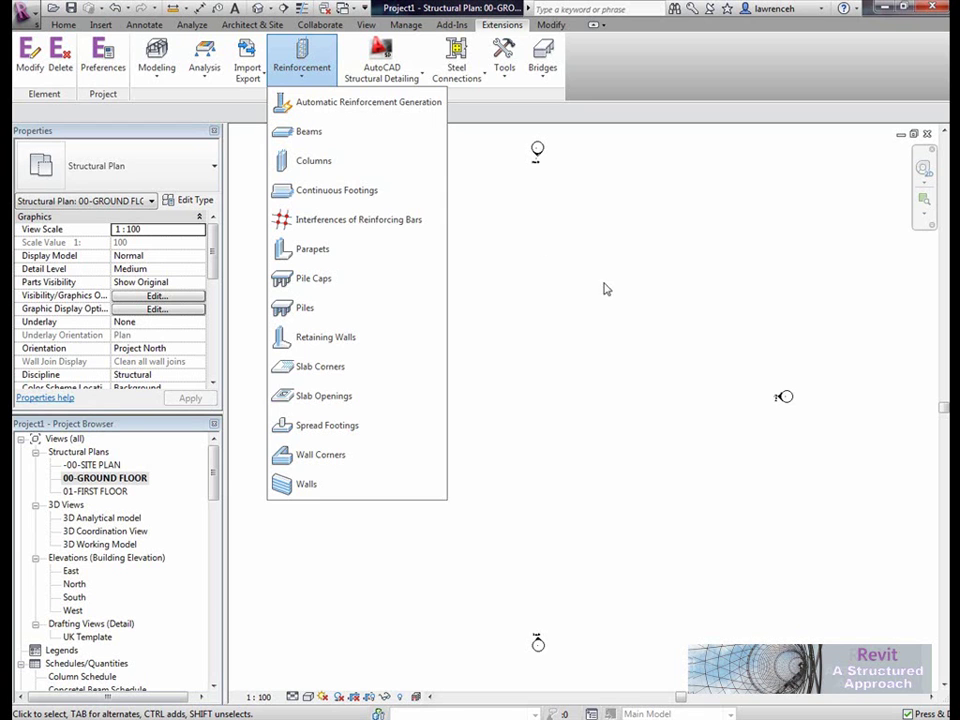
click(543, 287)
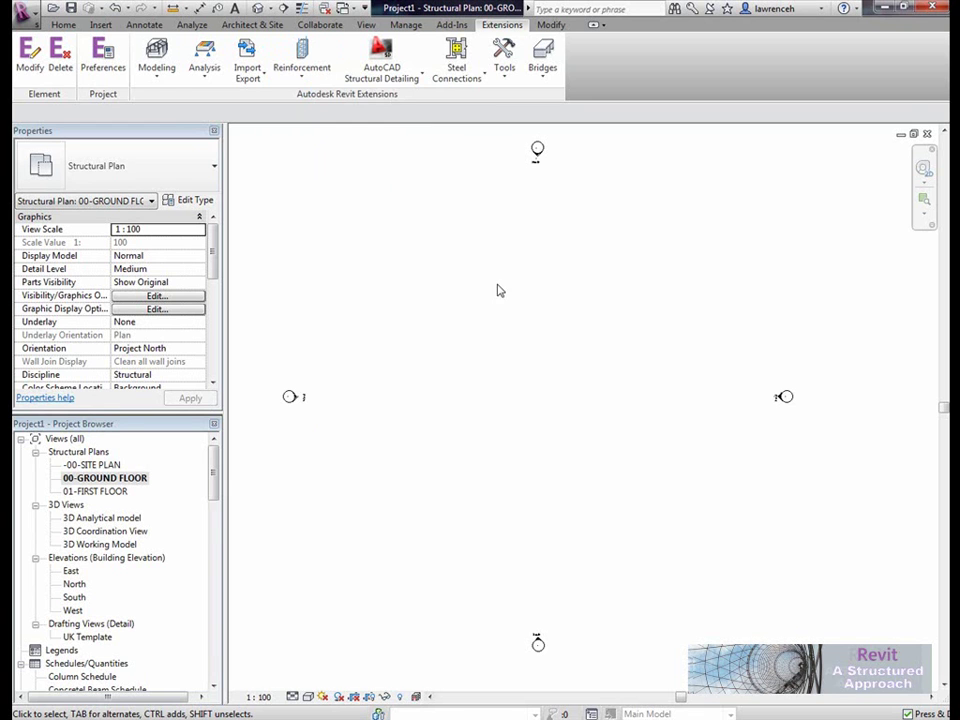
- Sketch a closed L-shaped boundary for an RC SLAB 225 structural floor, about 13200 mm deep with an upper section about 8600 mm wide
click(63, 24)
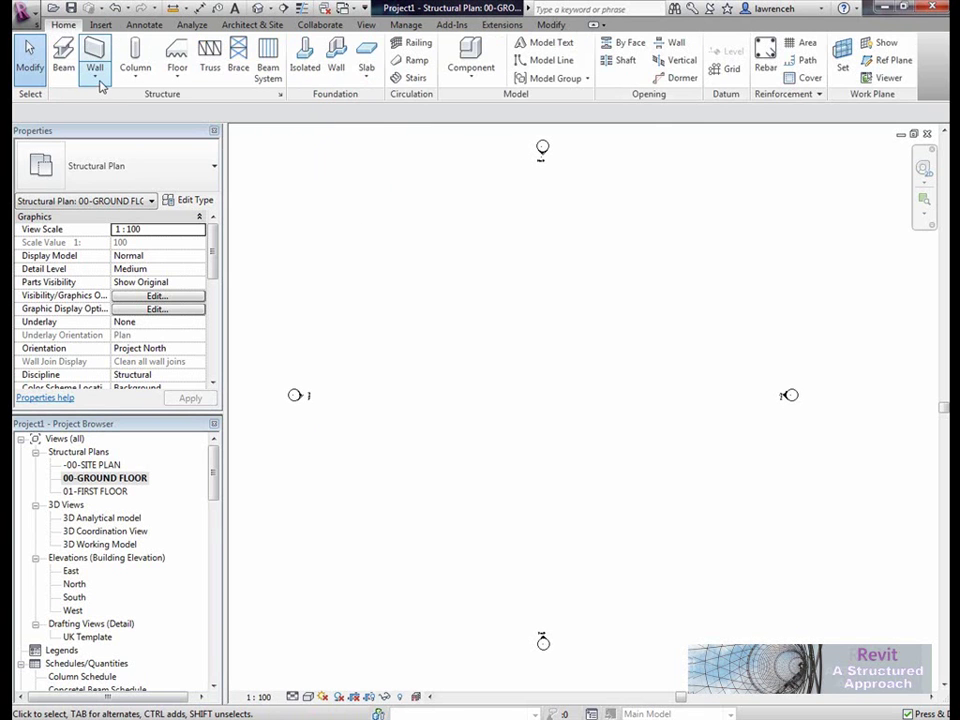
click(177, 79)
click(195, 103)
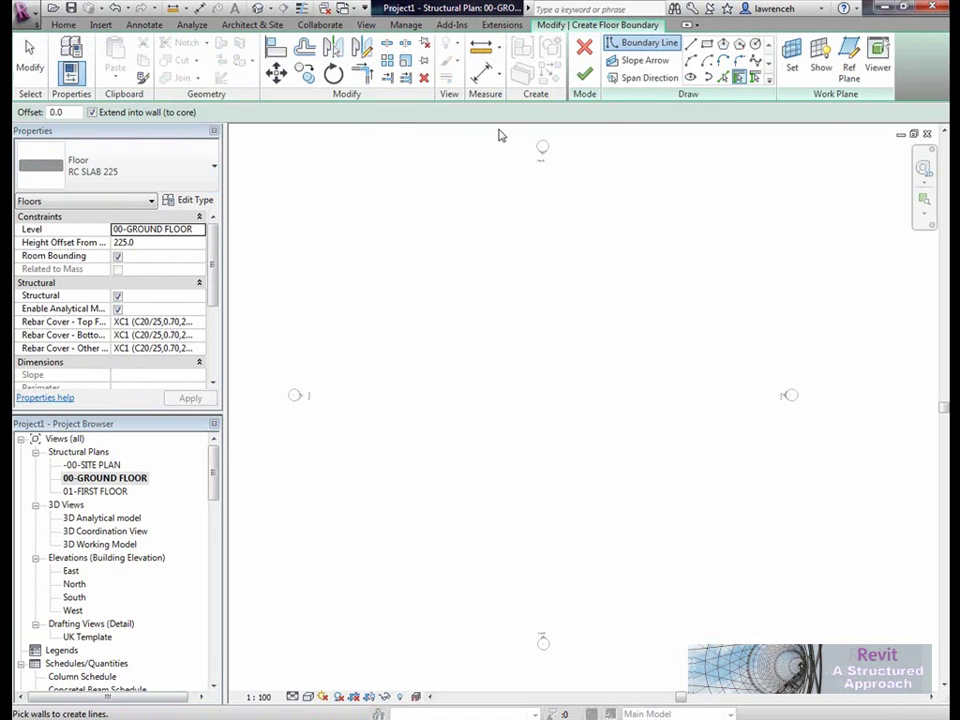
click(416, 449)
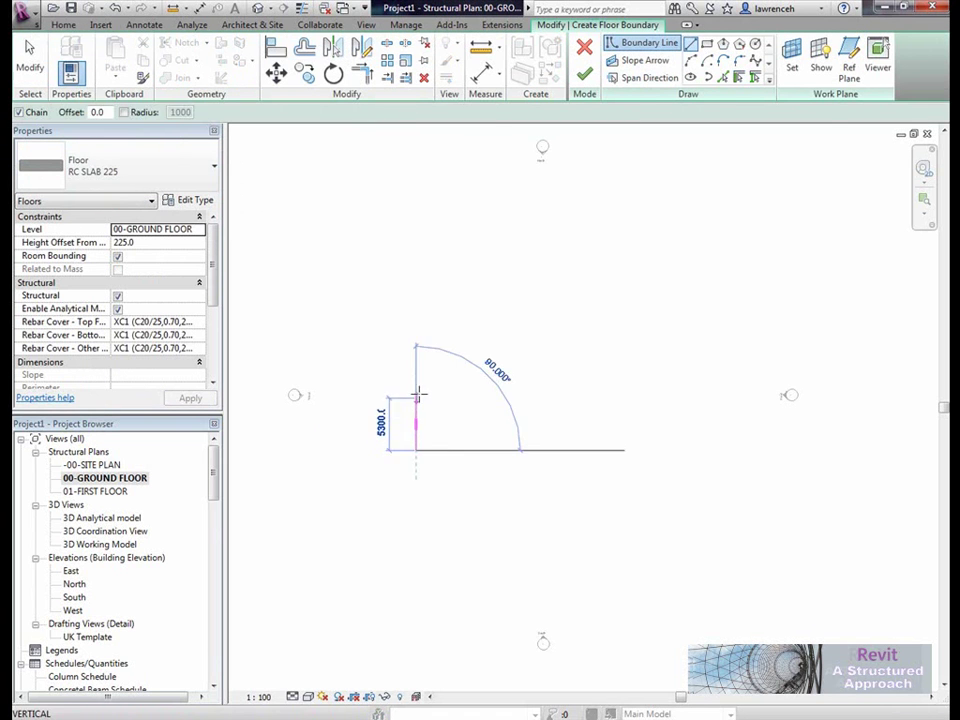
click(416, 371)
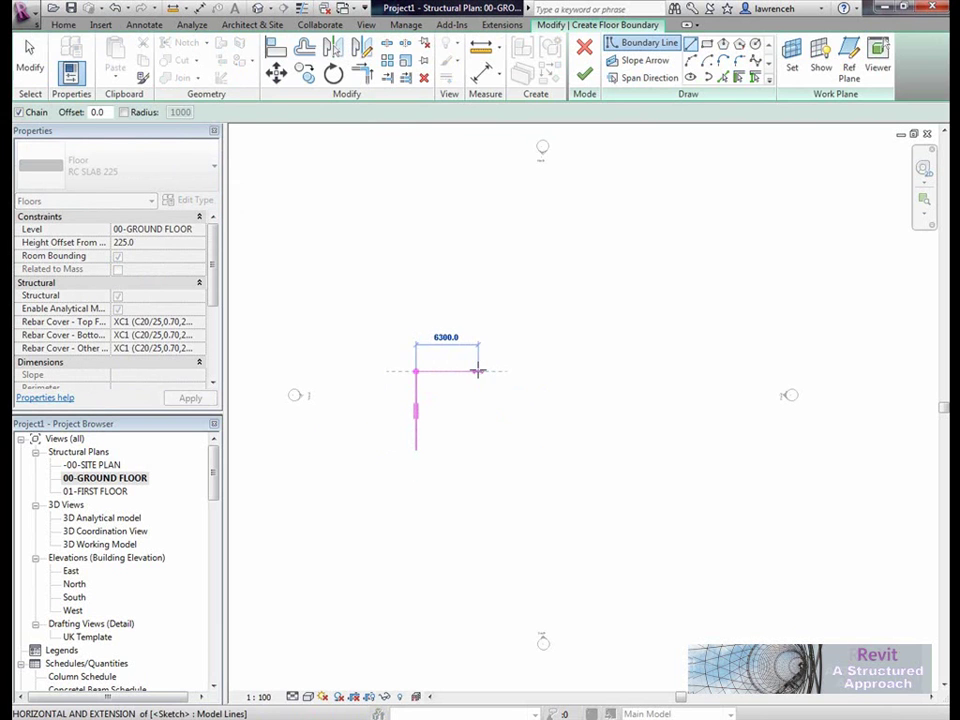
click(482, 371)
click(482, 319)
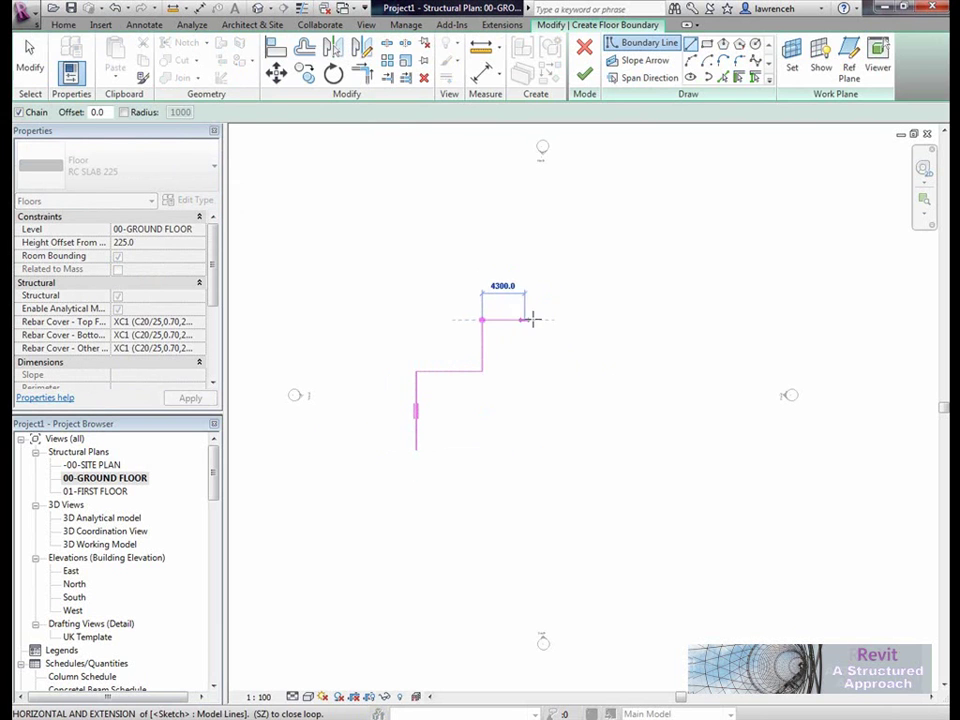
click(567, 319)
click(567, 449)
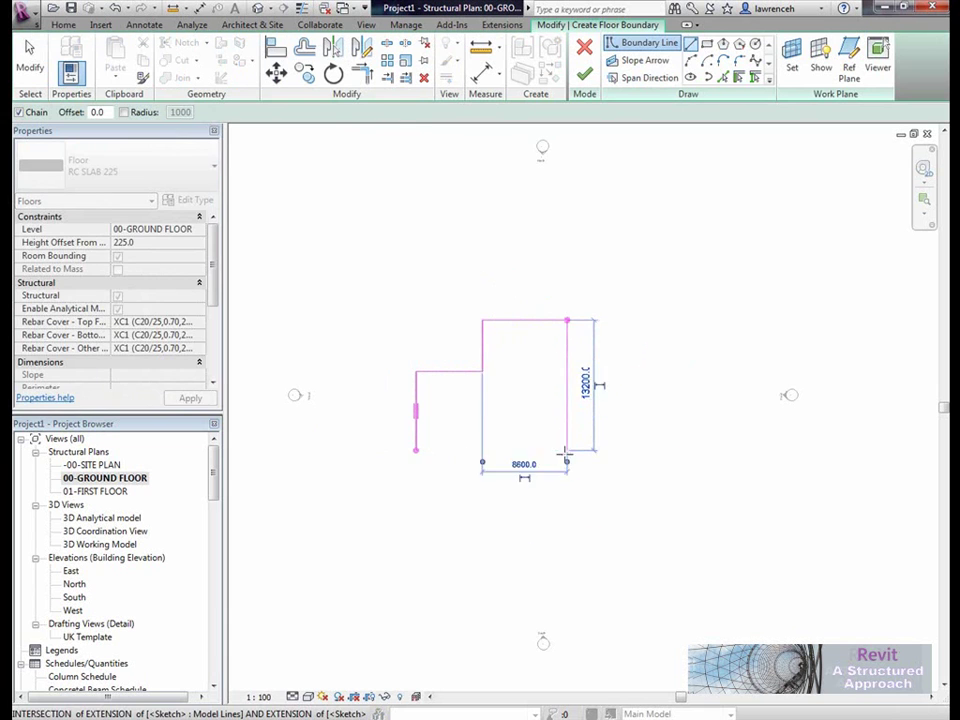
click(416, 449)
right_click(531, 398)
click(540, 401)
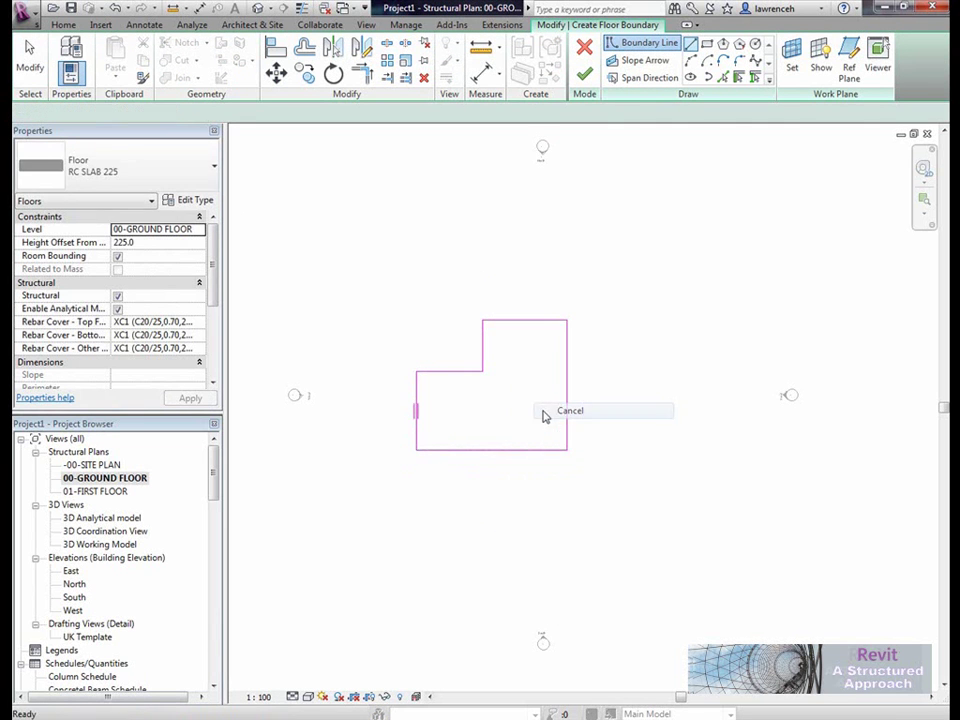
- Finish the boundary sketch to create the floor slab on the ground floor plan
scroll(486, 400, up, 2)
key(Escape)
click(584, 76)
click(525, 409)
click(447, 338)
scroll(448, 340, up, 1)
middle_drag(448, 345, 378, 307)
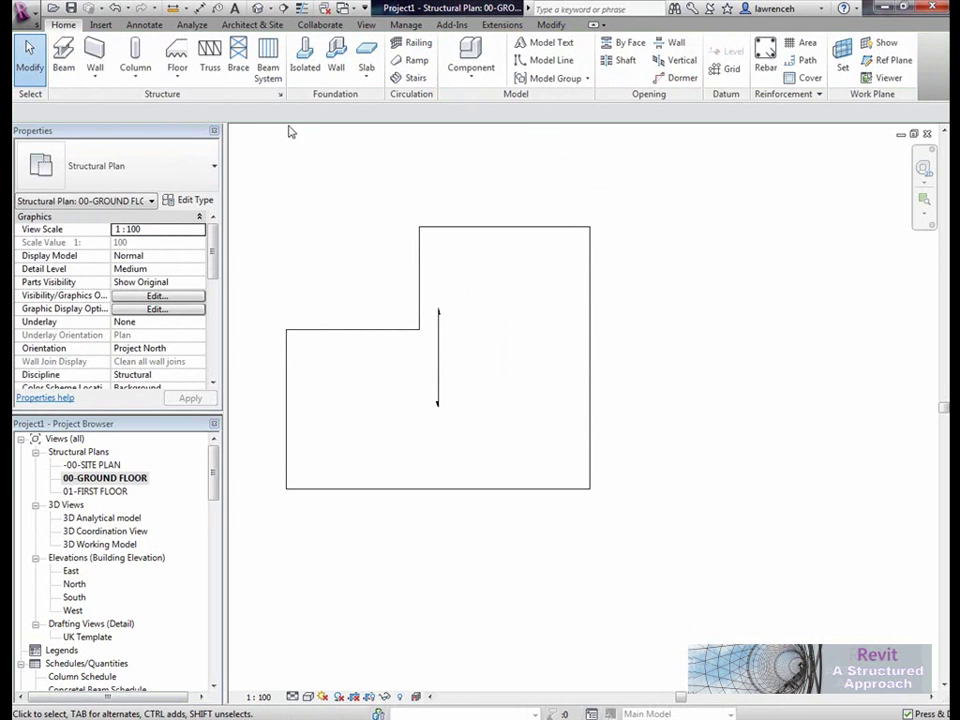
- Tag the slab with its type name beside the span direction symbol
click(144, 24)
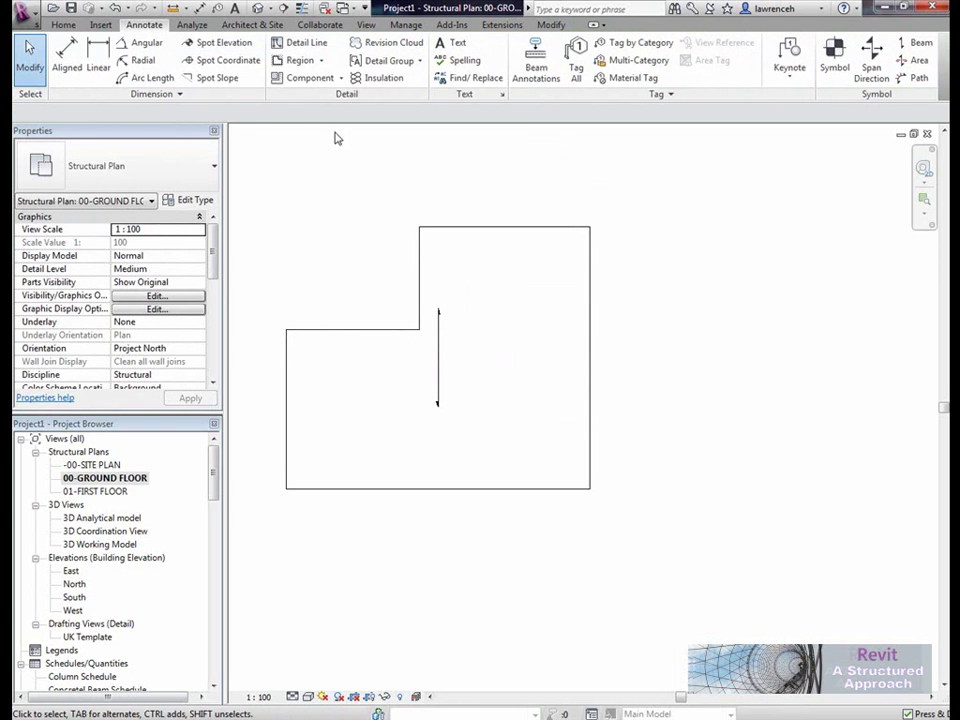
click(638, 60)
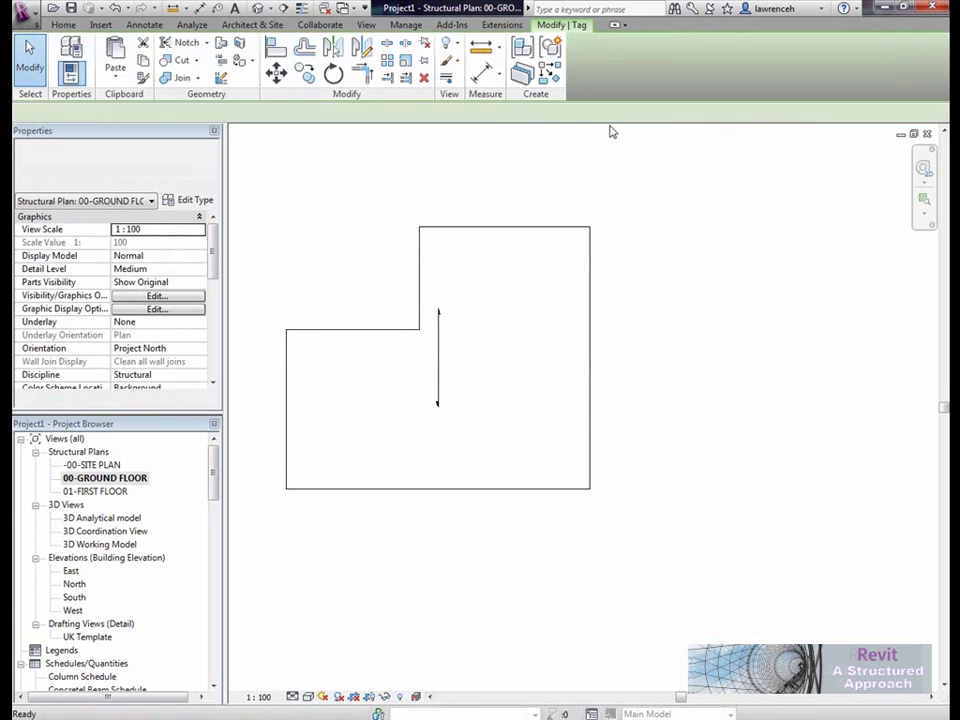
drag(490, 391, 484, 376)
- Place a Slab Level spot elevation without a leader just below the slab tag
click(144, 24)
click(224, 43)
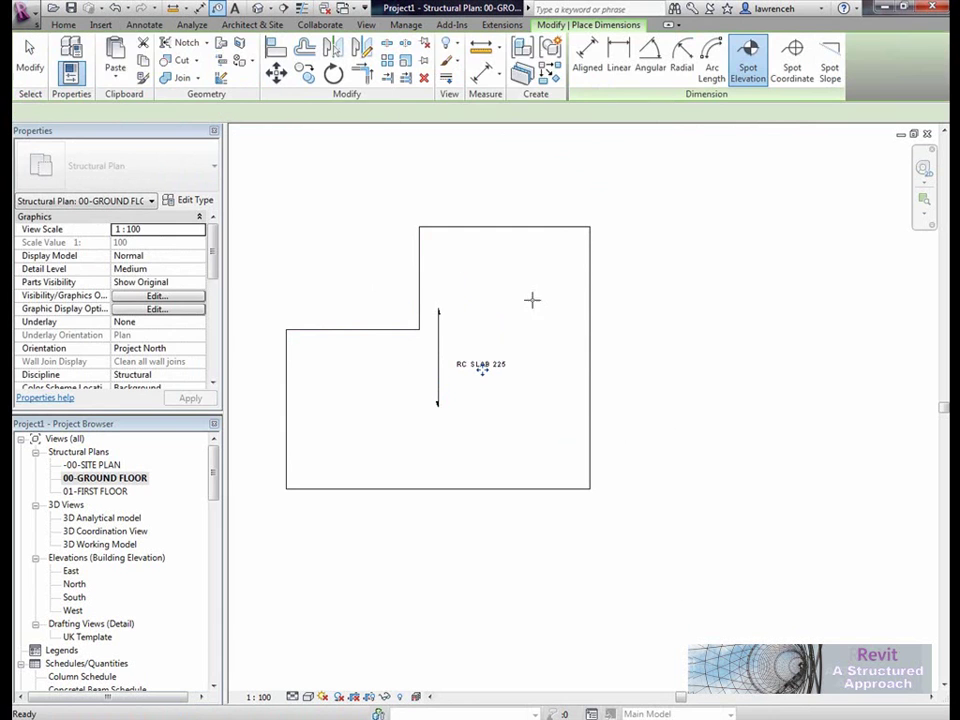
scroll(486, 389, up, 3)
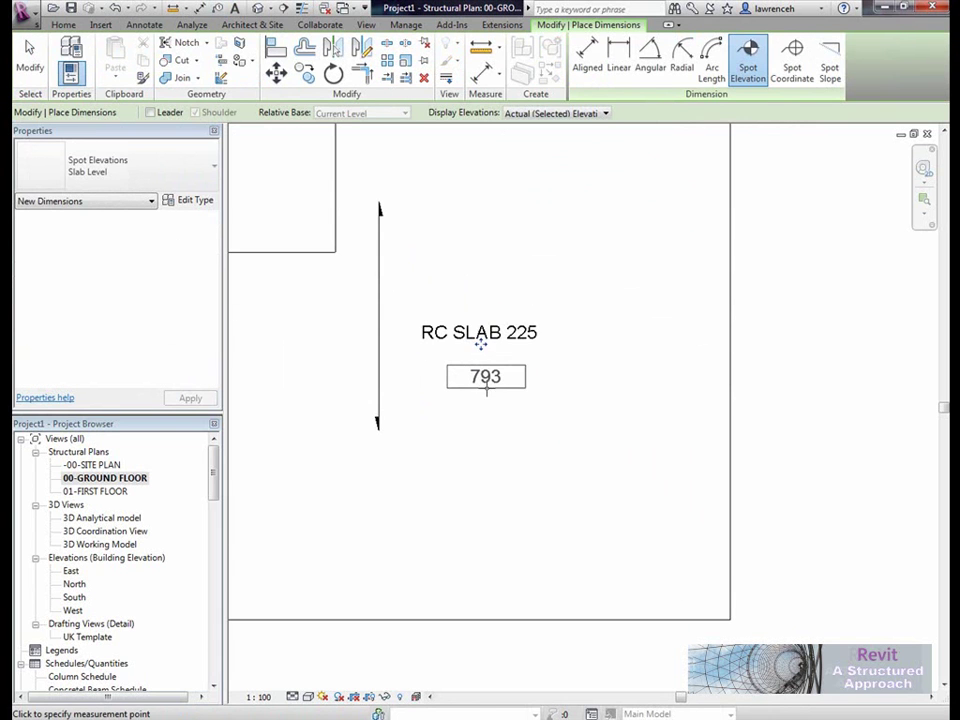
click(486, 388)
key(Escape)
key(Escape)
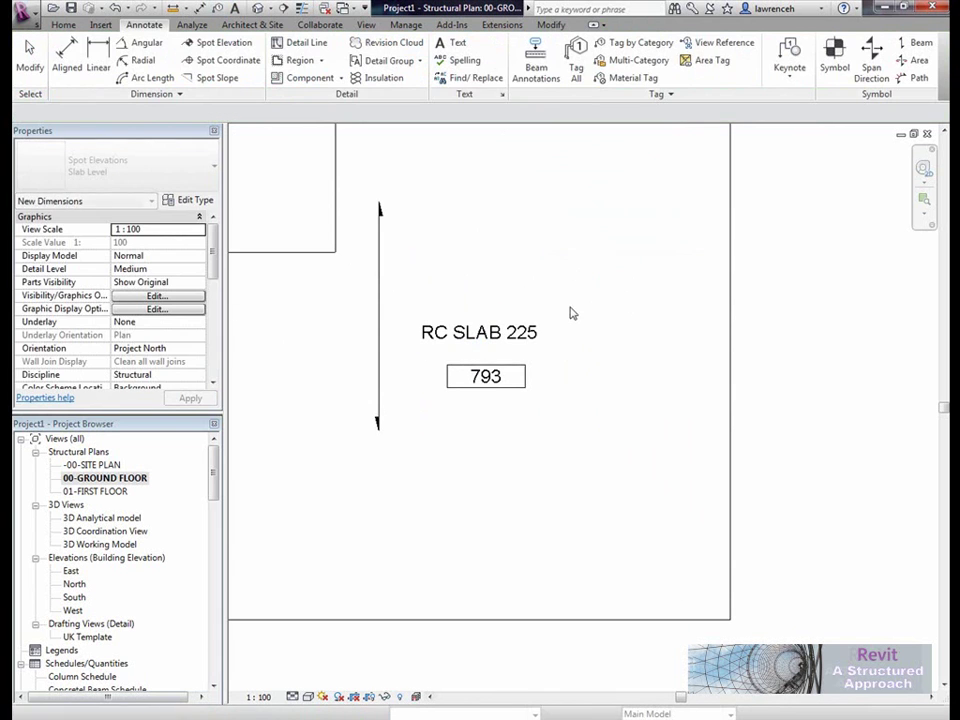
- Open the 3D Working Model view and give the slab a shaded visual style
scroll(565, 315, down, 3)
middle_drag(580, 336, 583, 358)
middle_drag(379, 246, 415, 268)
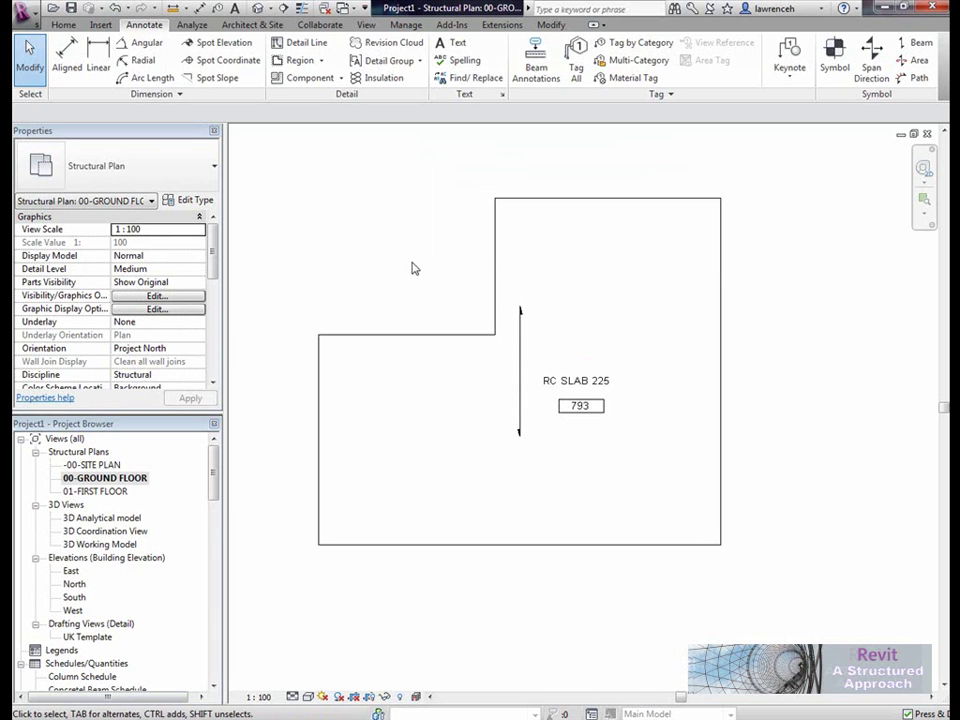
double_click(110, 545)
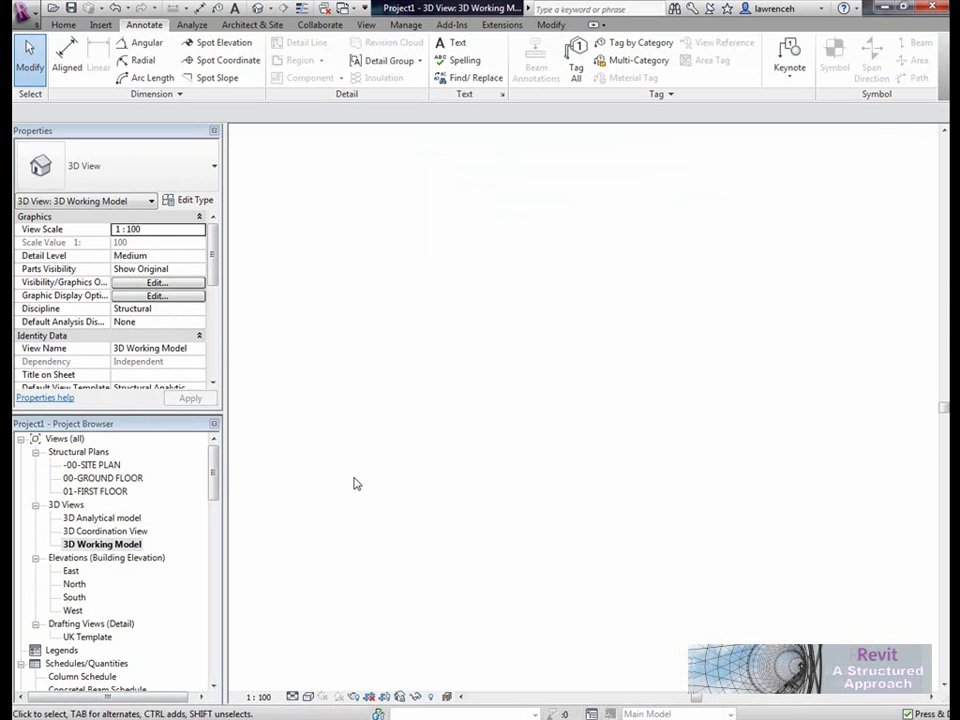
shift+middle_drag(451, 390, 484, 561)
click(308, 697)
click(345, 667)
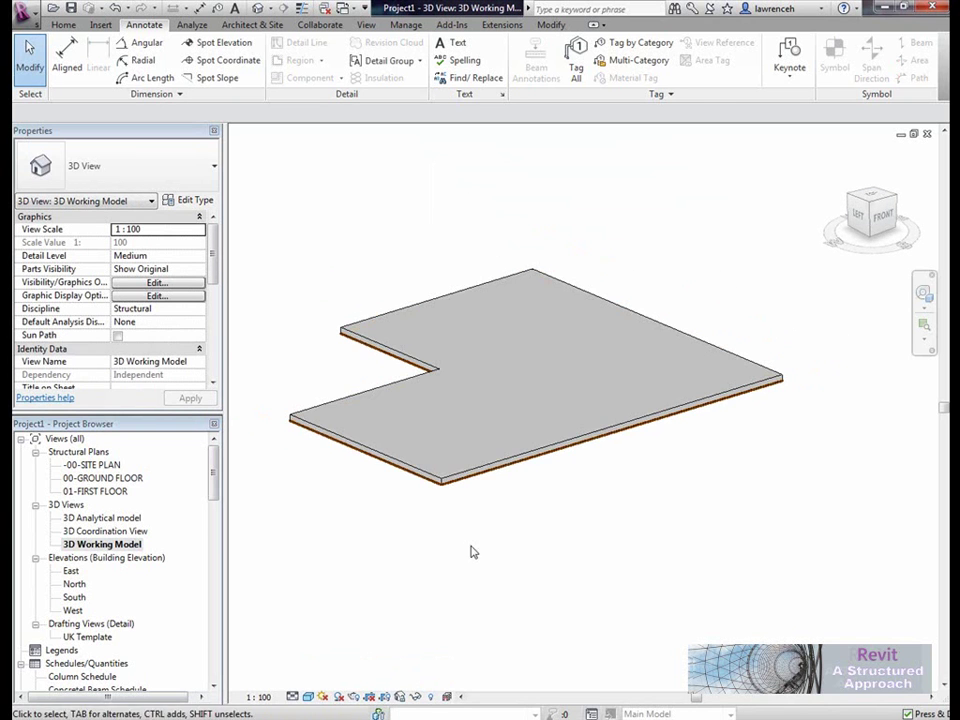
- Add a Slab Edge thickening along every perimeter edge of the L-shaped slab
click(63, 26)
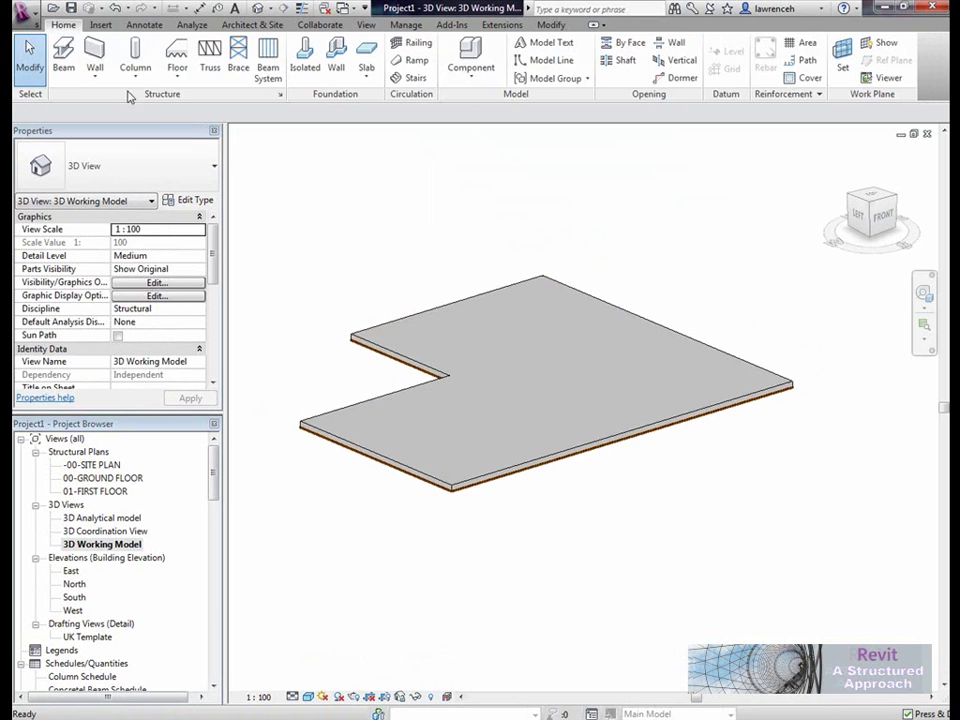
click(177, 70)
click(210, 161)
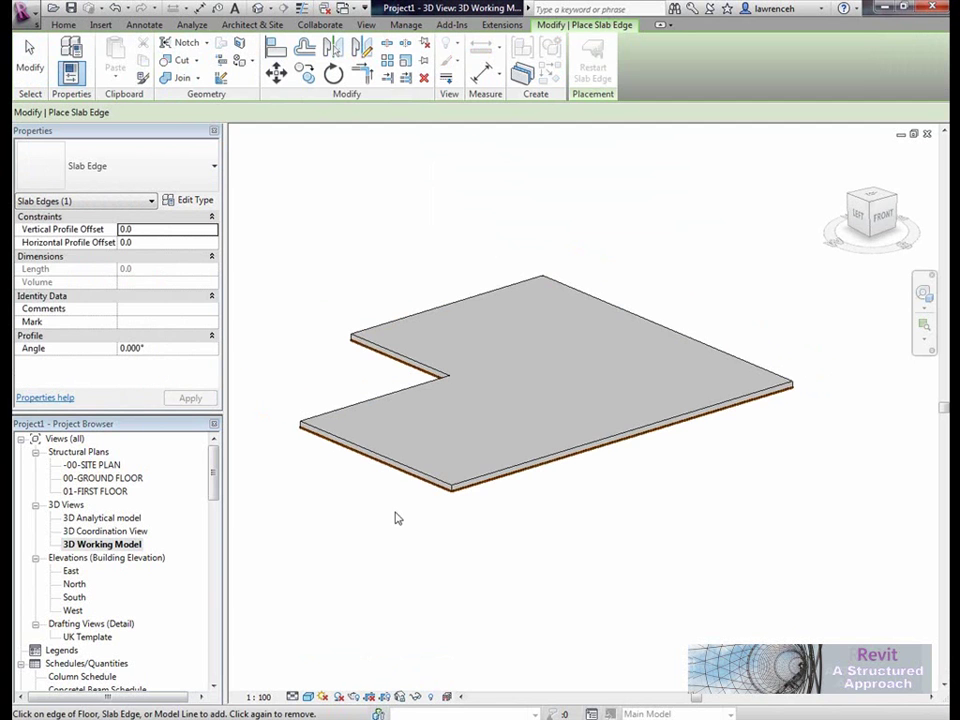
scroll(411, 491, up, 2)
click(440, 500)
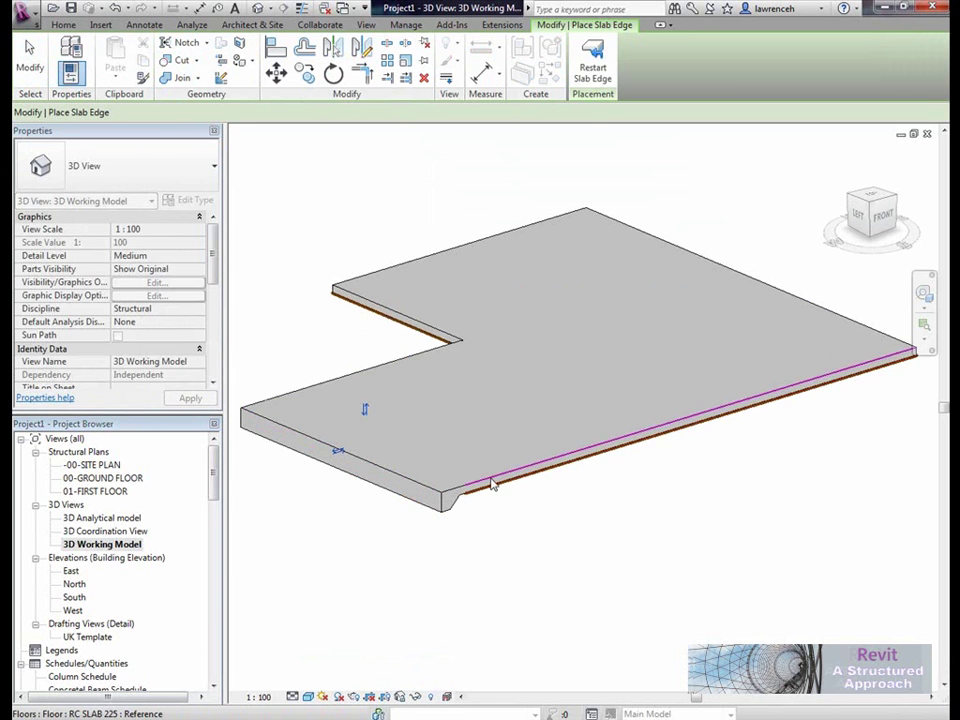
click(840, 318)
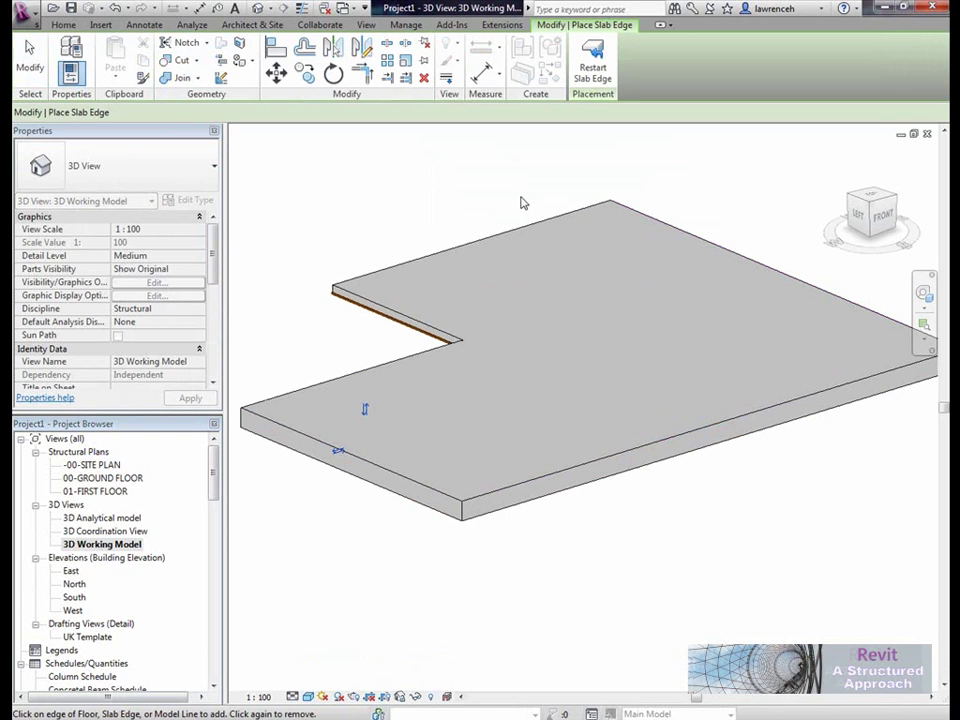
click(516, 232)
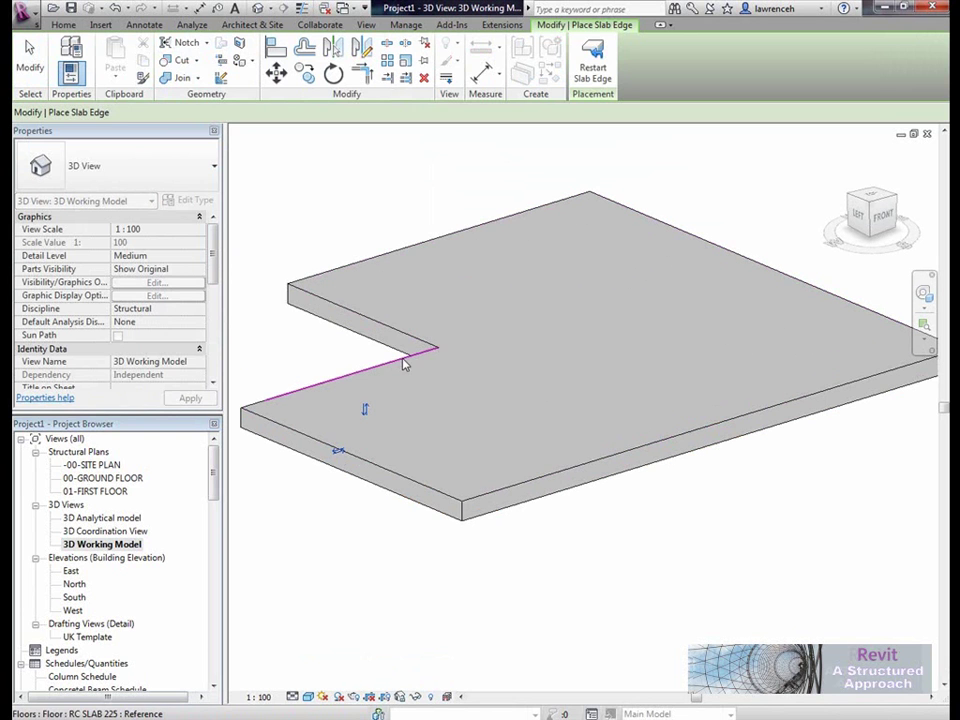
right_click(373, 208)
click(405, 211)
- Start an in-place model component in the Floors category with the name Floors 1
shift+middle_drag(410, 215, 534, 257)
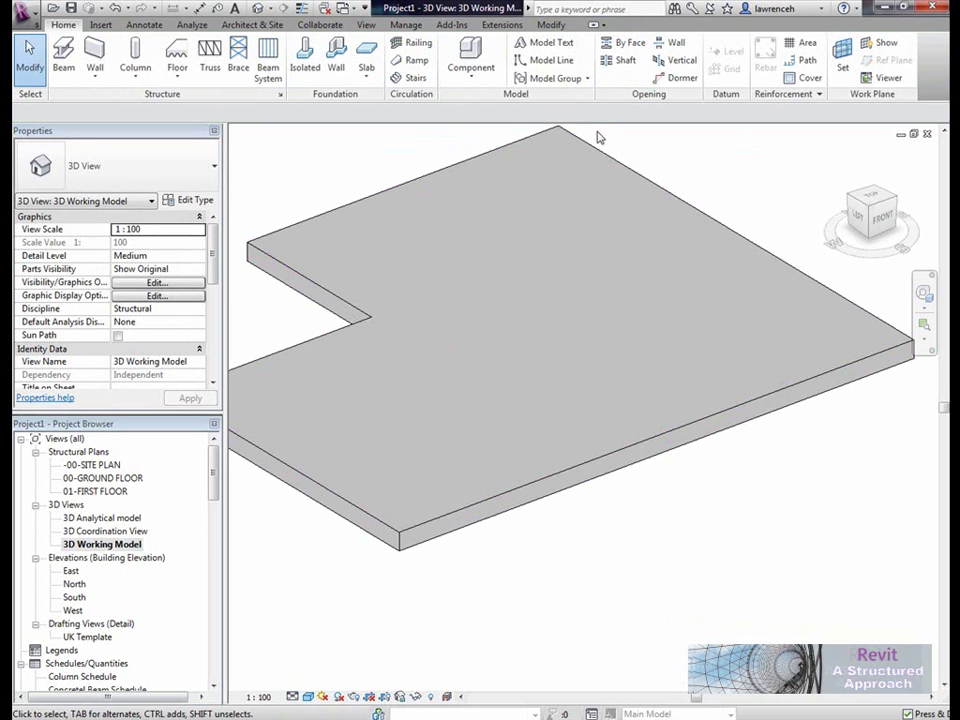
click(471, 70)
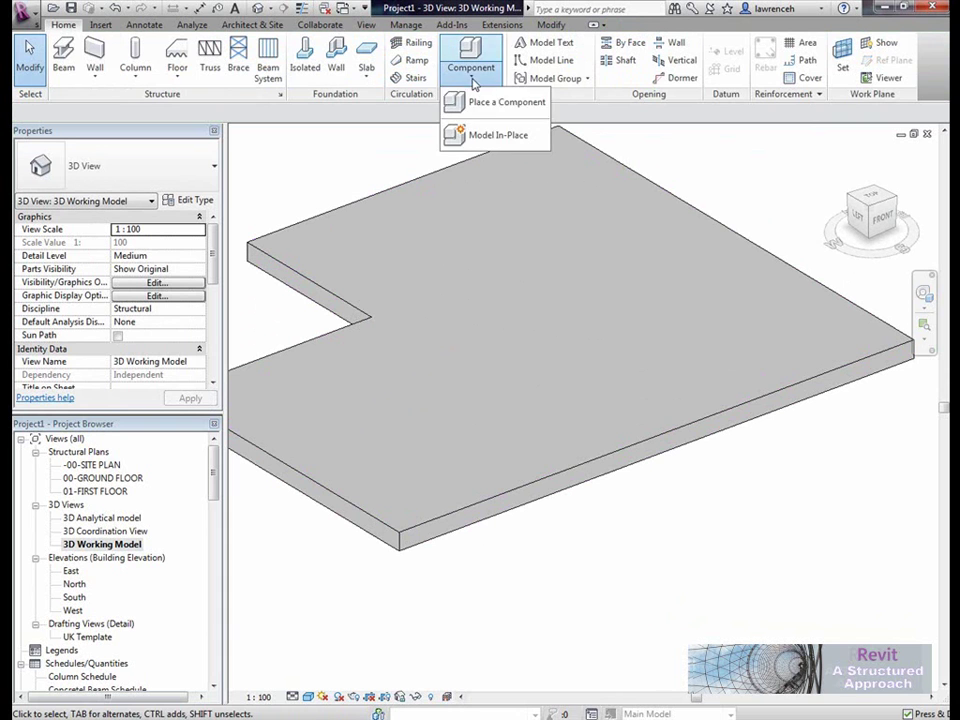
click(507, 143)
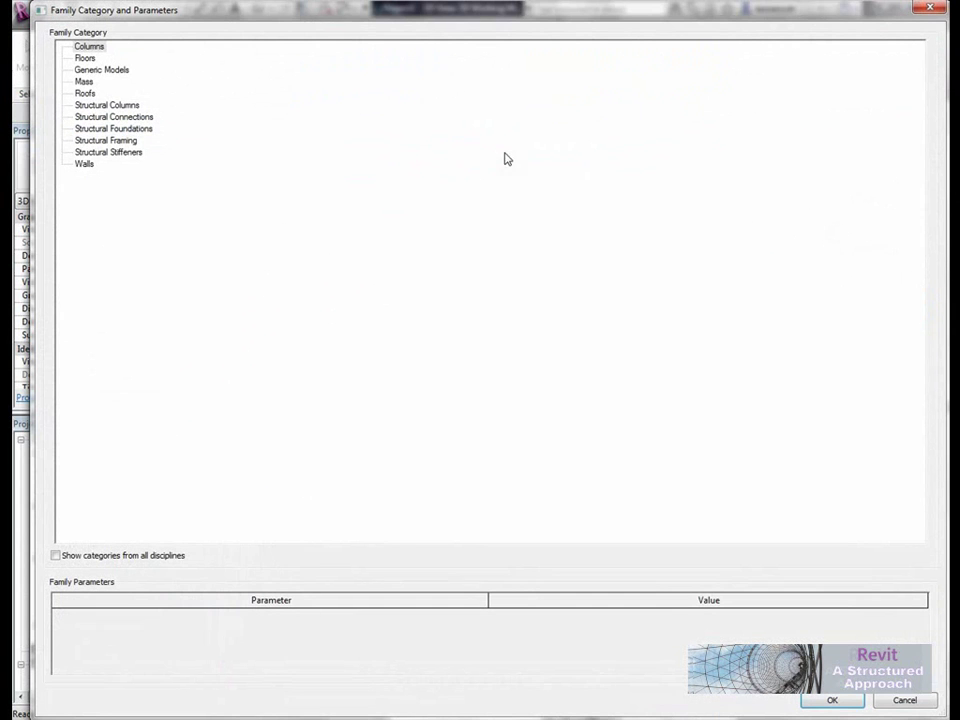
click(838, 703)
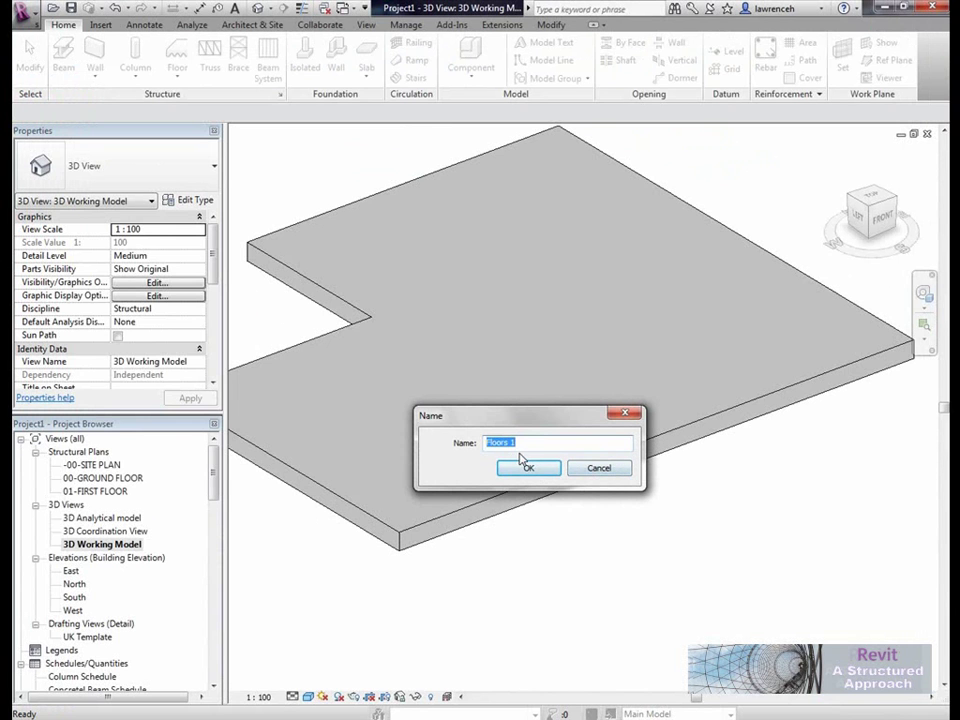
click(545, 470)
- Set the work plane by picking the vertical front face of the slab edge
middle_drag(671, 379, 671, 354)
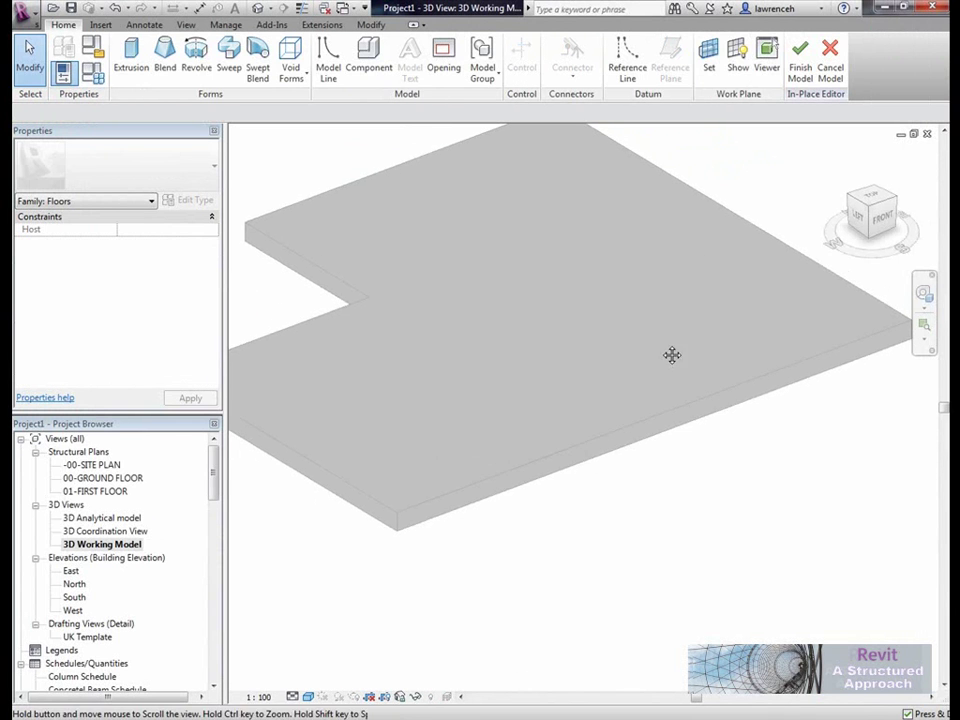
click(708, 62)
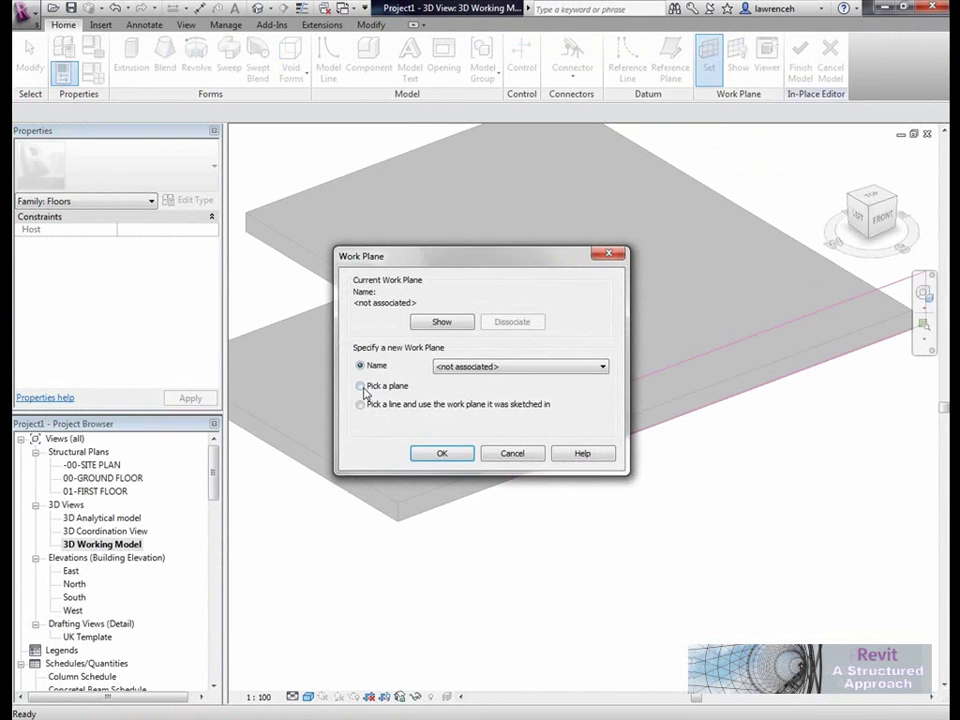
click(462, 459)
click(408, 506)
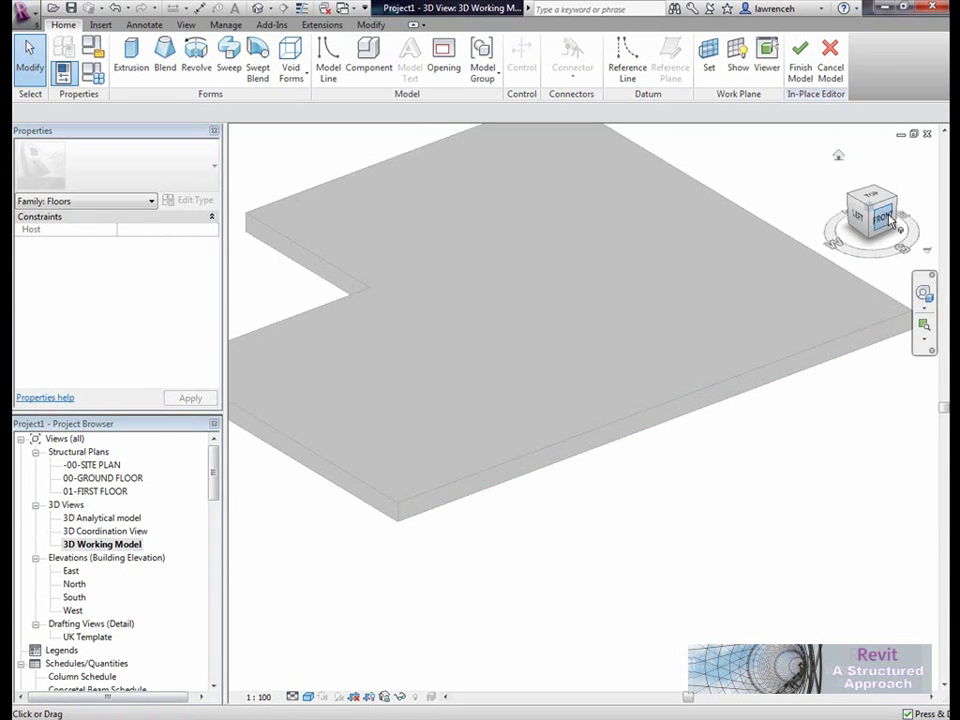
- Look at the slab from the front and set the visual style to Wireframe
click(883, 218)
middle_drag(664, 268, 596, 388)
scroll(592, 400, up, 3)
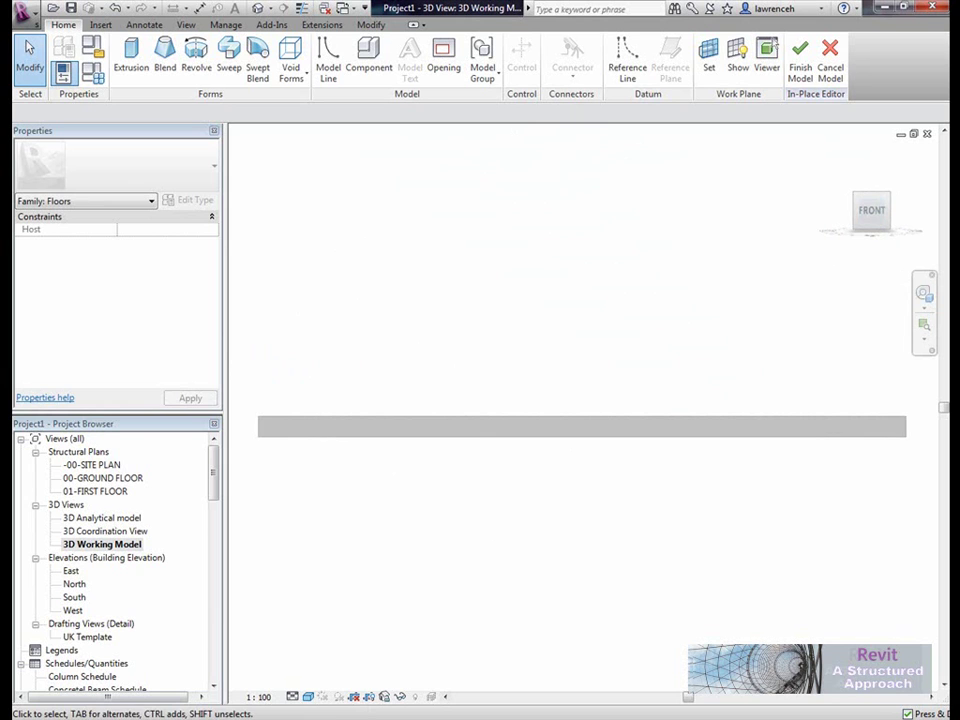
click(308, 696)
click(343, 621)
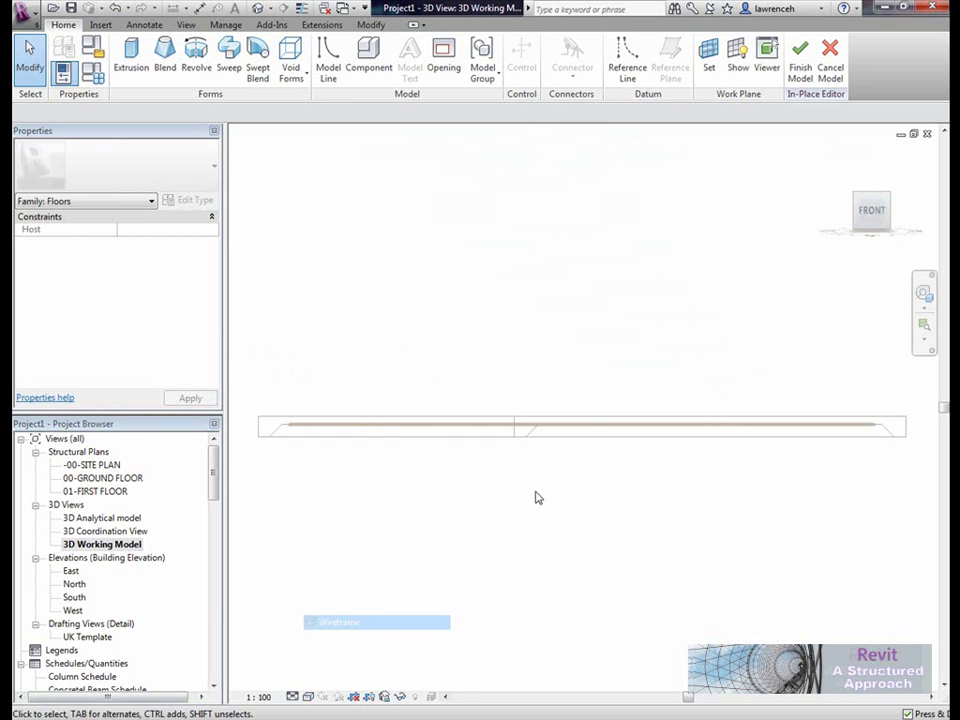
- Sketch a trapezoidal extrusion profile below the slab, wider at the top, with 45° sloping sides about 460 mm long, ending on the edge thickening's underside
middle_drag(577, 427, 515, 409)
click(131, 55)
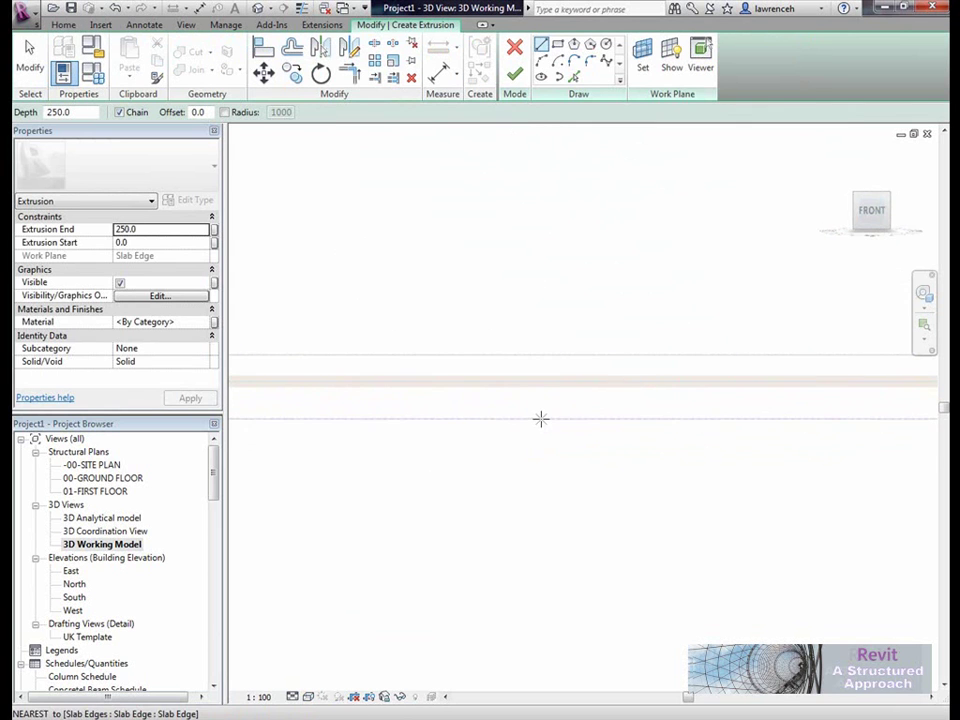
click(540, 418)
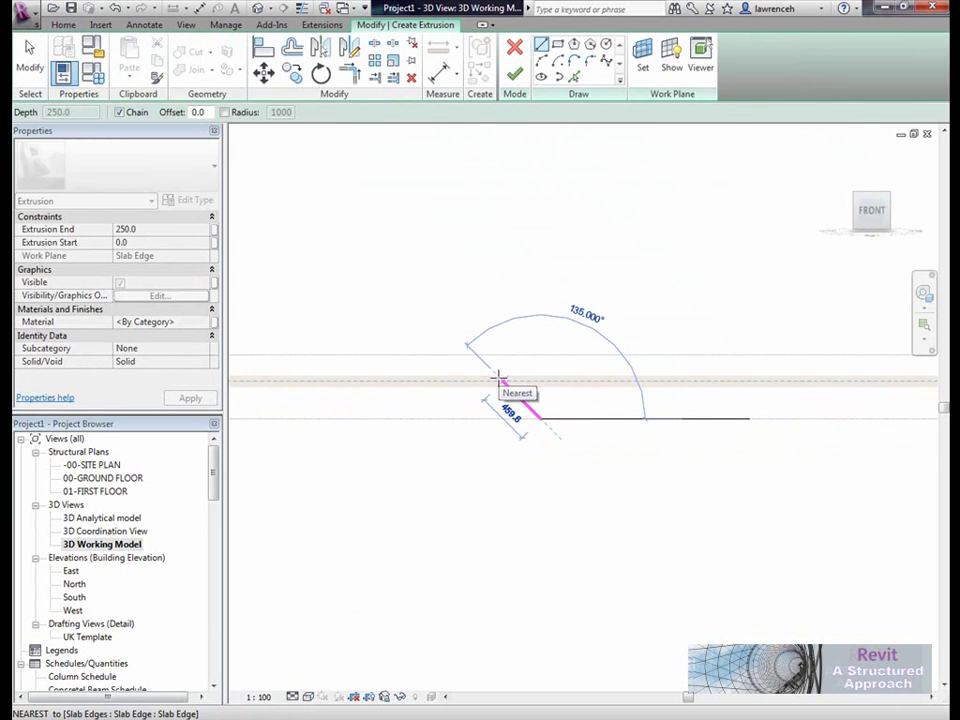
click(502, 382)
click(596, 381)
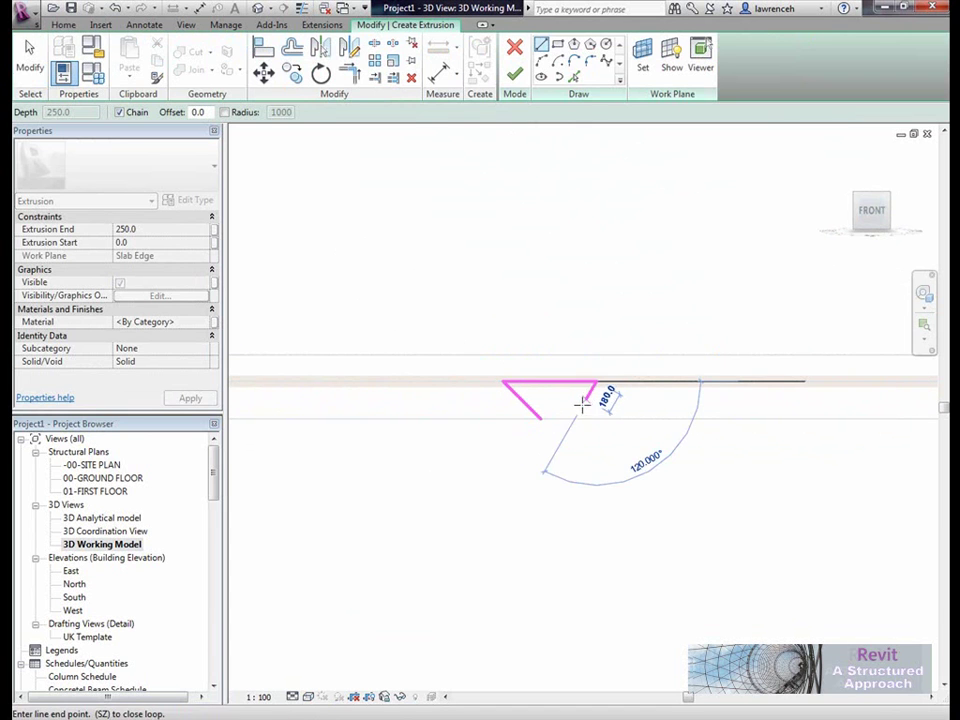
click(557, 418)
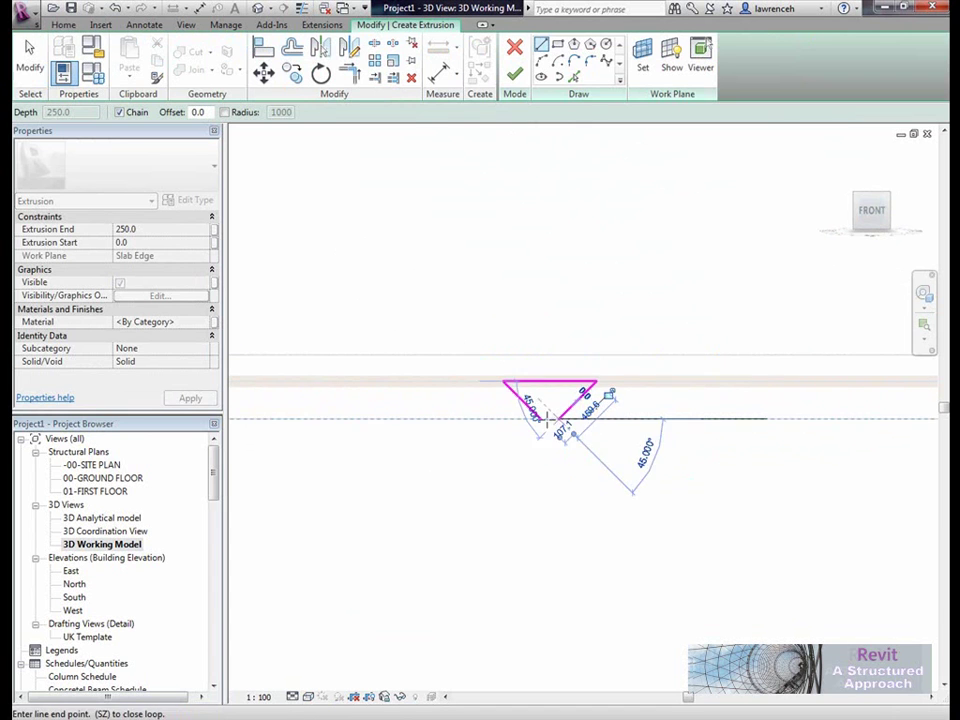
click(541, 418)
right_click(608, 304)
click(645, 313)
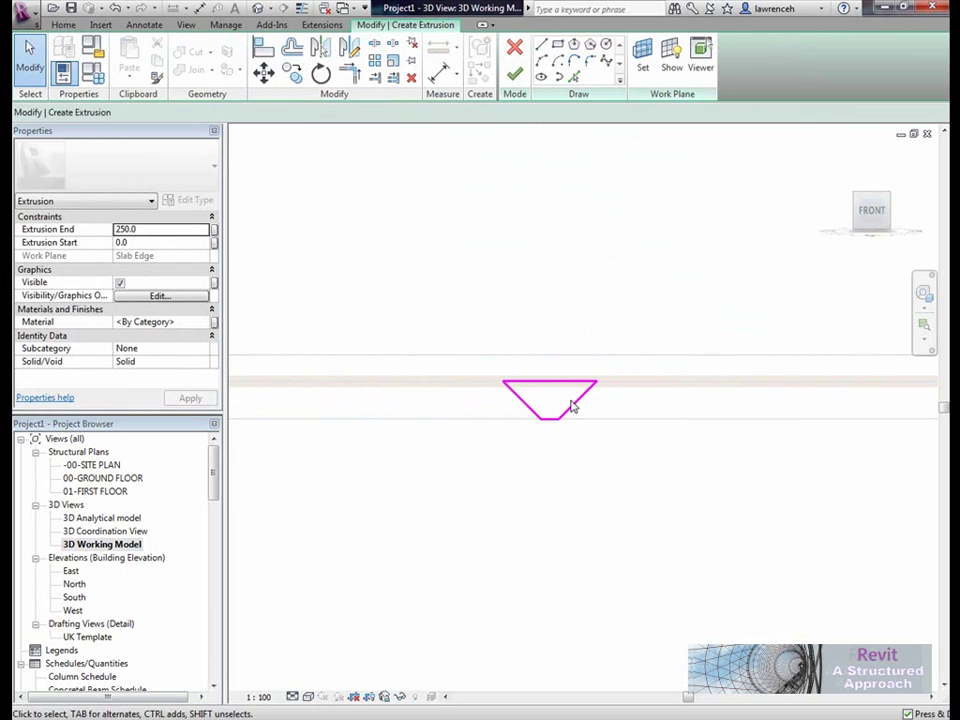
- Widen the trapezoid's bottom edge to about 321 mm by moving one sloping side outward, and dimension its width
mouse_move(574, 407)
mouse_down()
mouse_move(589, 399)
mouse_move(596, 414)
mouse_move(591, 407)
mouse_up()
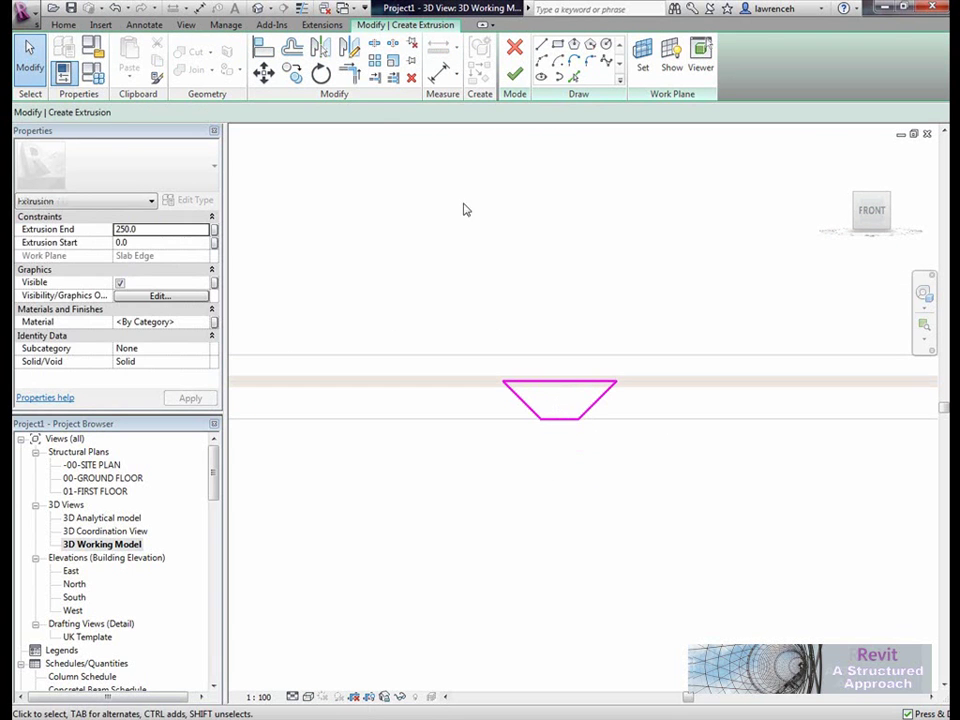
click(441, 70)
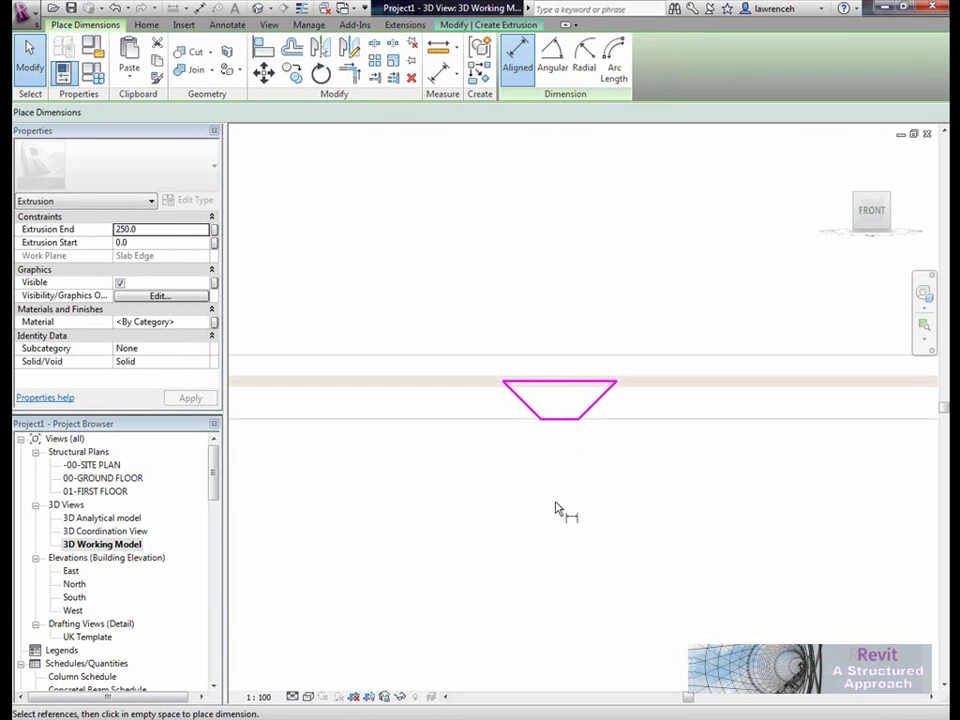
click(578, 427)
click(561, 539)
right_click(643, 472)
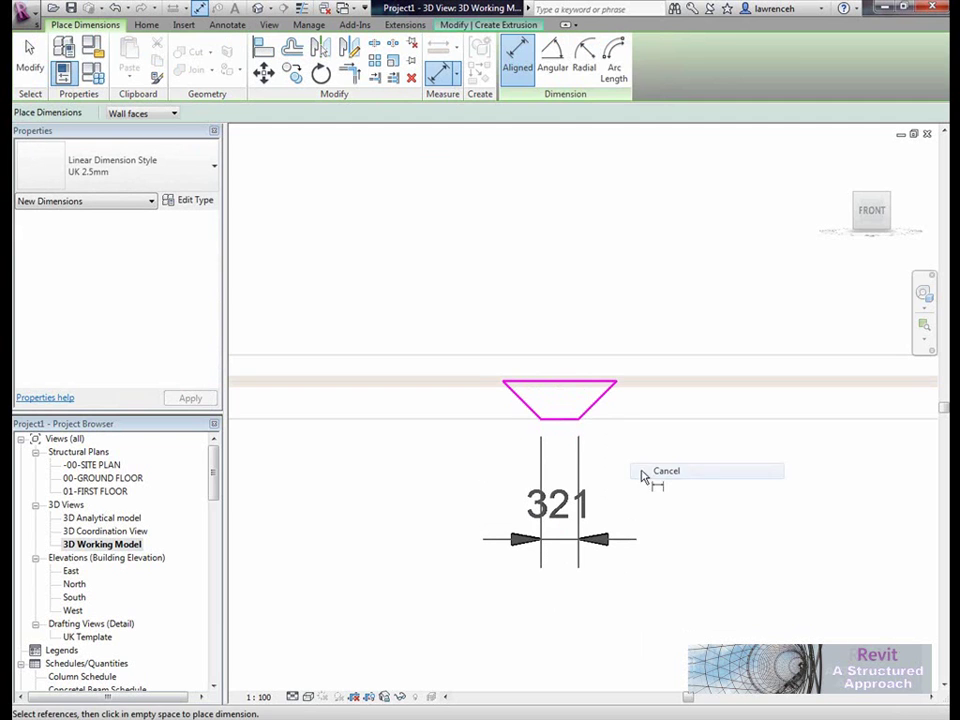
click(655, 470)
- Move the same sloping side inward so the trapezoid's bottom edge is about 232 mm wide
scroll(638, 485, up, 4)
drag(620, 336, 593, 337)
scroll(675, 489, down, 4)
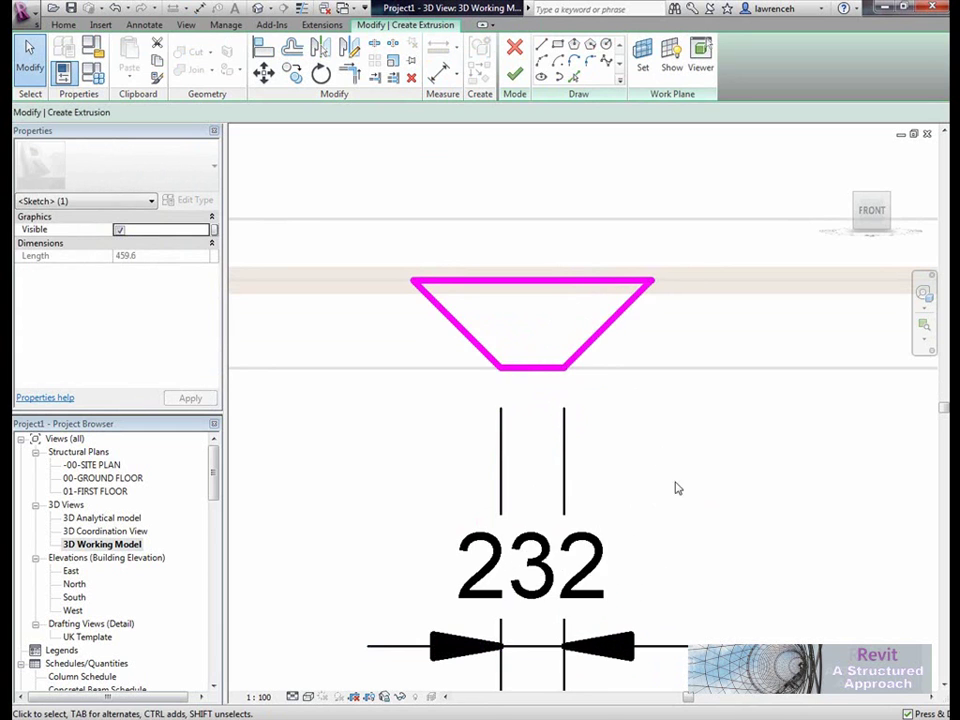
click(656, 461)
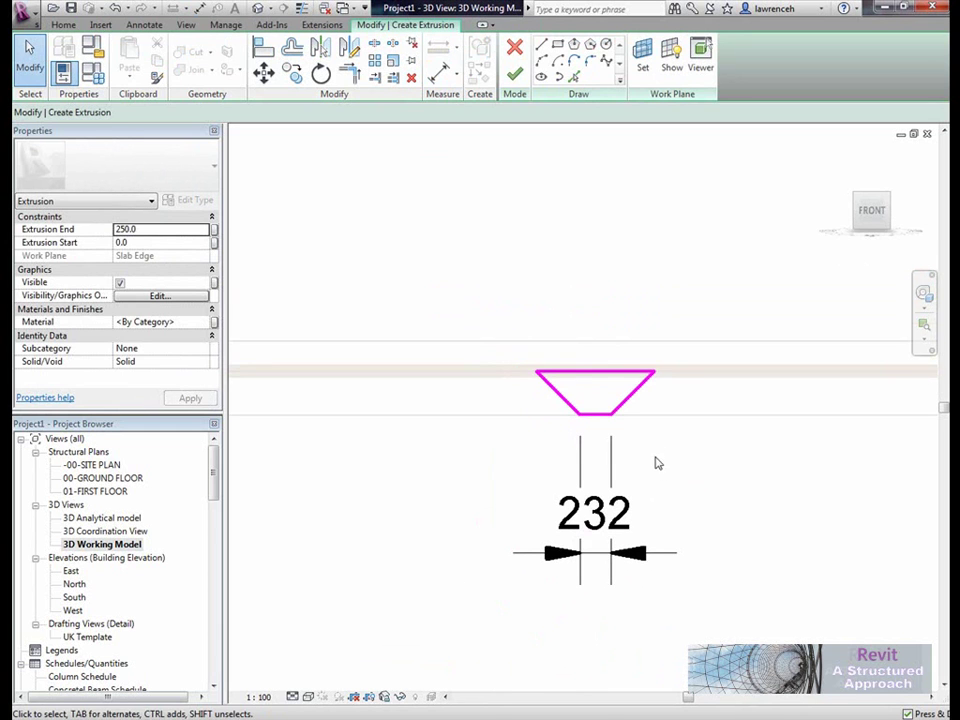
- Check the profile's top line and finish the trapezoid sketch as a solid extrusion 250 mm deep
click(609, 373)
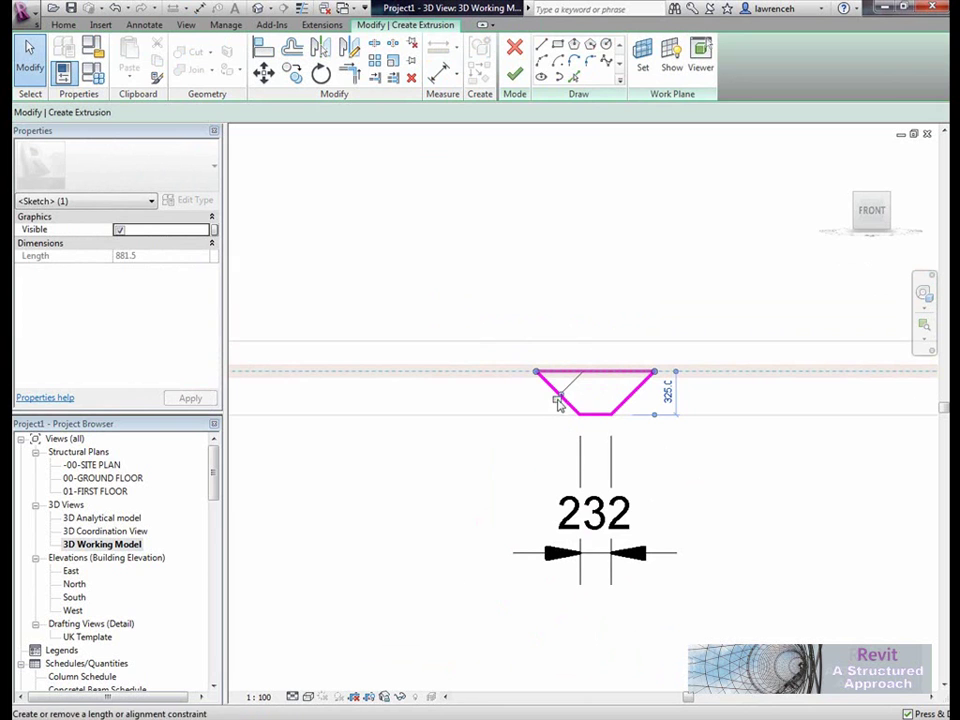
mouse_move(557, 398)
mouse_down()
mouse_move(600, 437)
mouse_move(601, 414)
mouse_move(611, 414)
mouse_up()
click(613, 398)
click(675, 461)
scroll(585, 383, down, 1)
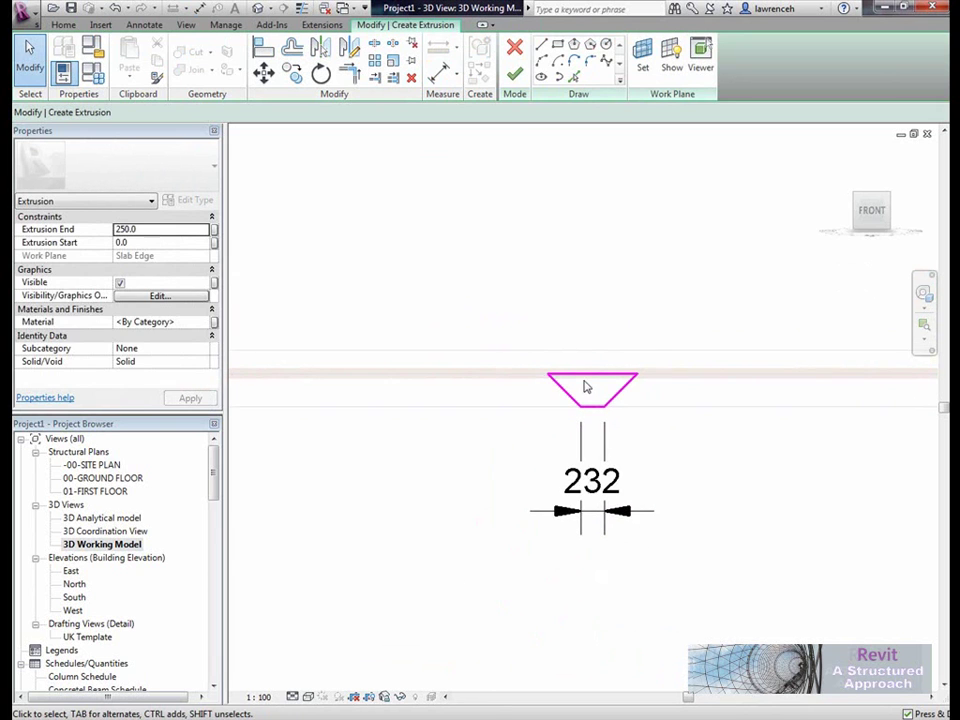
click(515, 74)
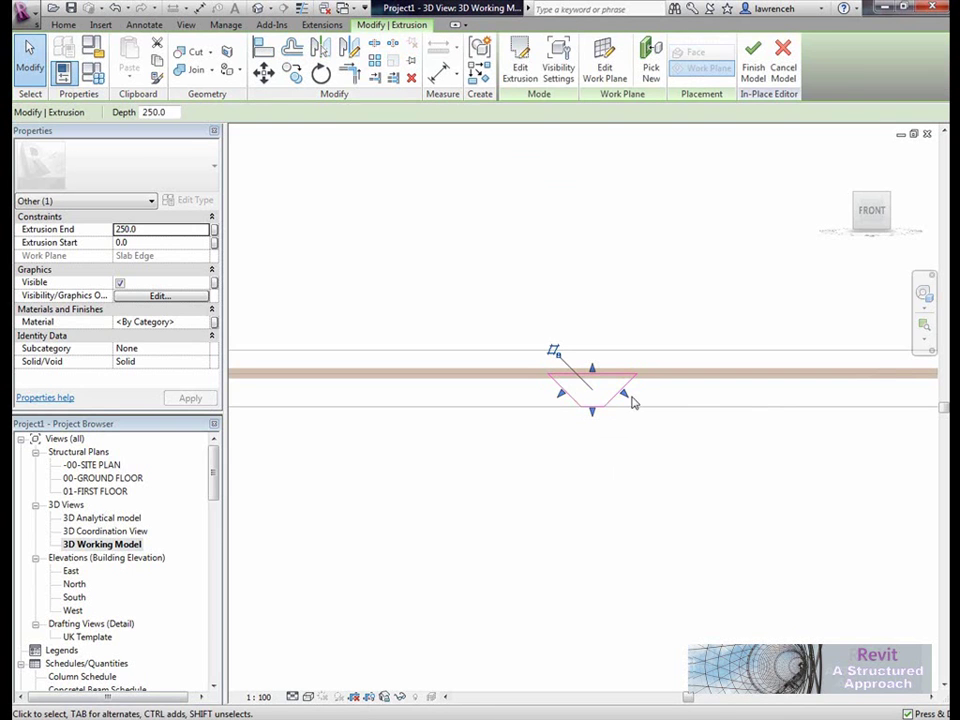
- Associate the extrusion's material with a new type-based family parameter named Material and finish the in-place model
click(213, 323)
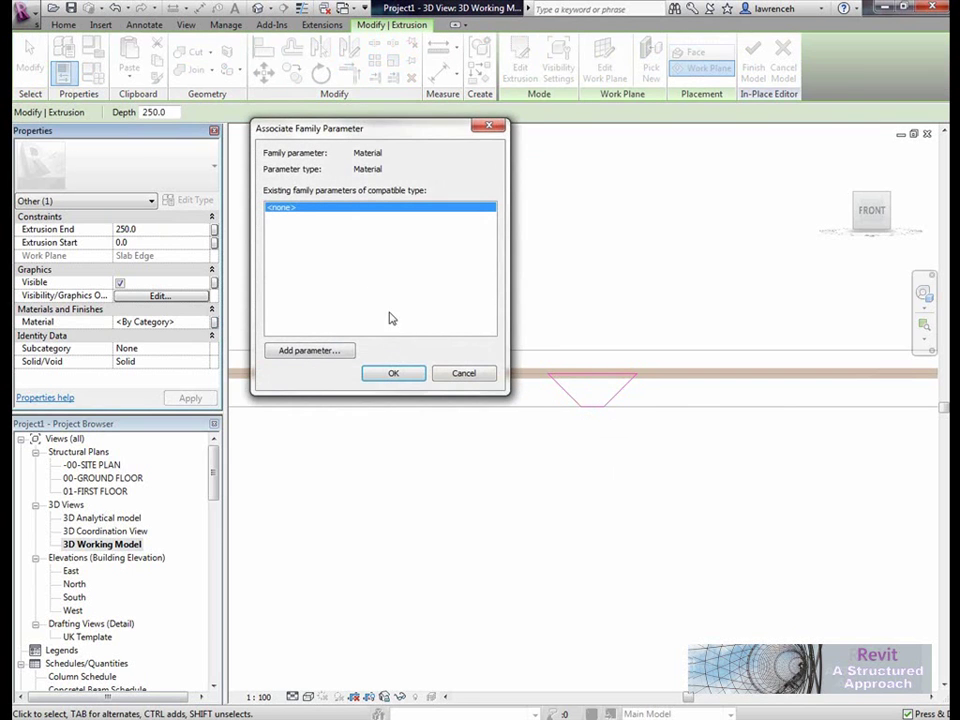
click(341, 351)
drag(781, 385, 490, 264)
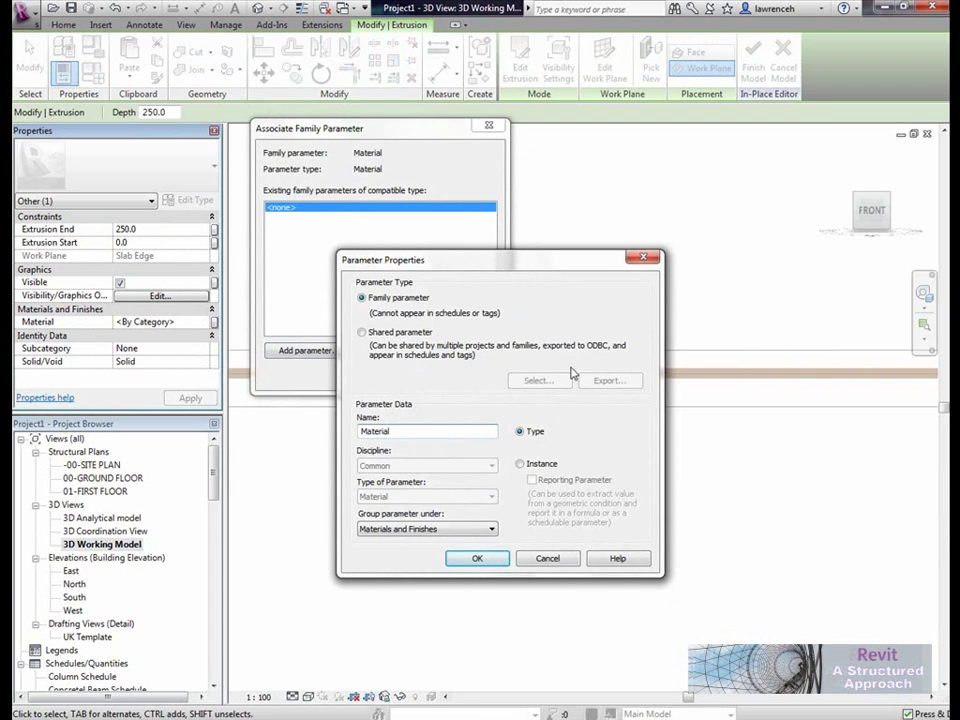
click(478, 560)
click(392, 373)
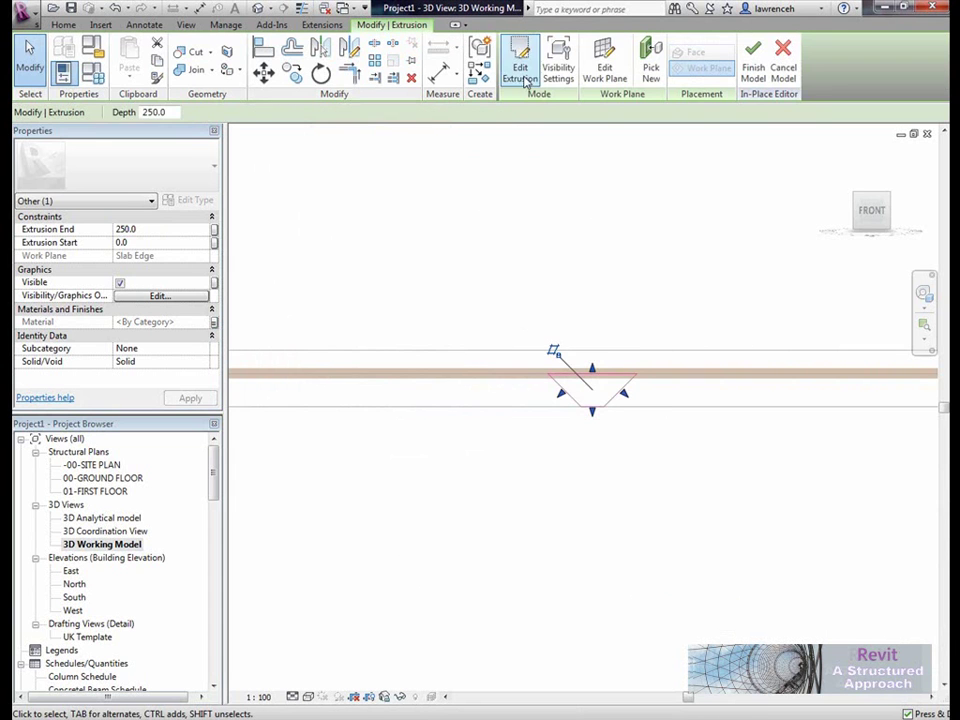
click(755, 72)
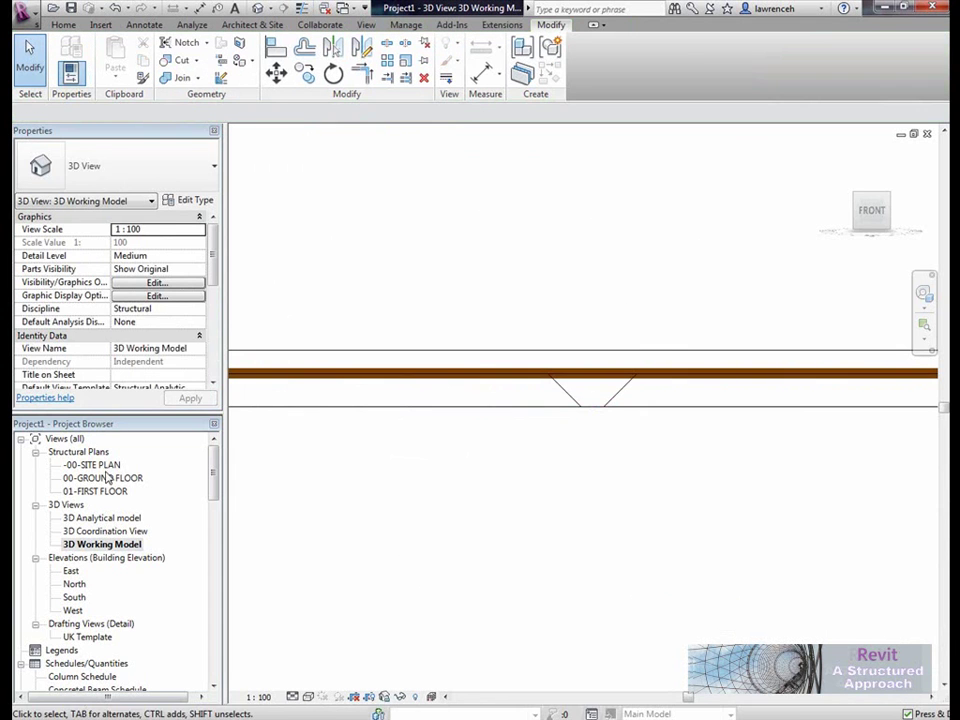
- In the 00-GROUND FLOOR plan, stretch the in-place thickening so it spans from the slab's south edge to its north edge
double_click(143, 479)
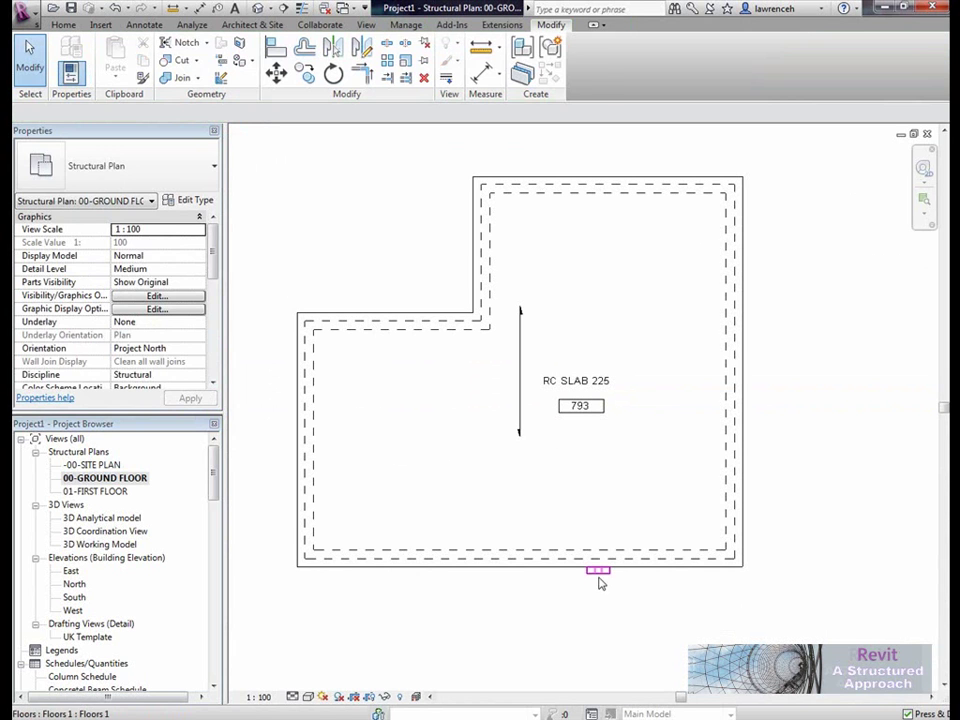
click(600, 564)
drag(597, 572, 600, 177)
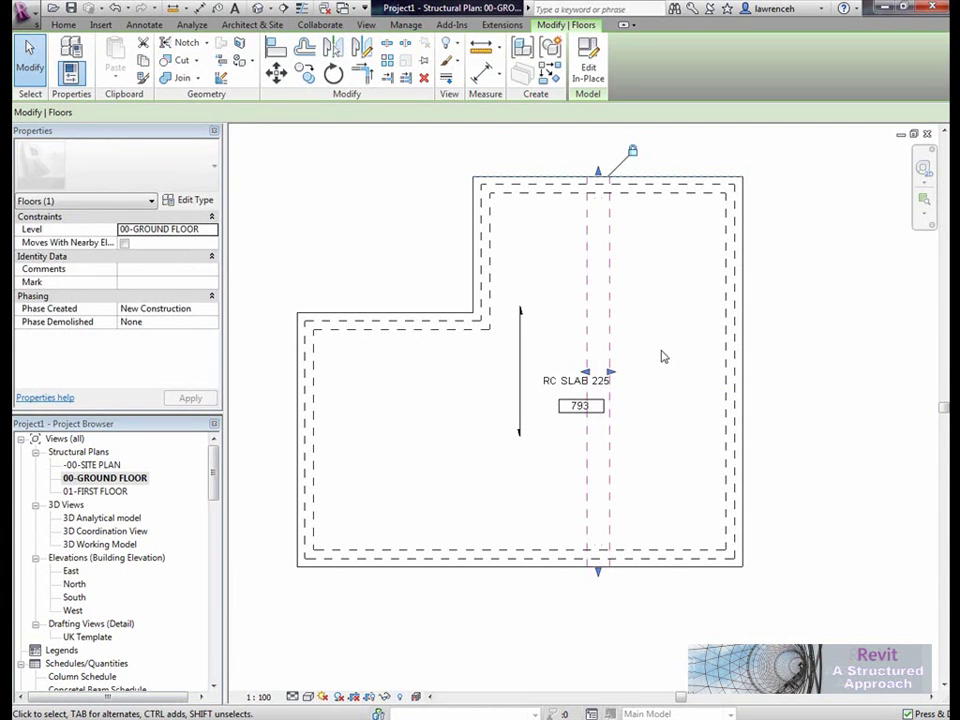
drag(597, 578, 617, 585)
click(565, 614)
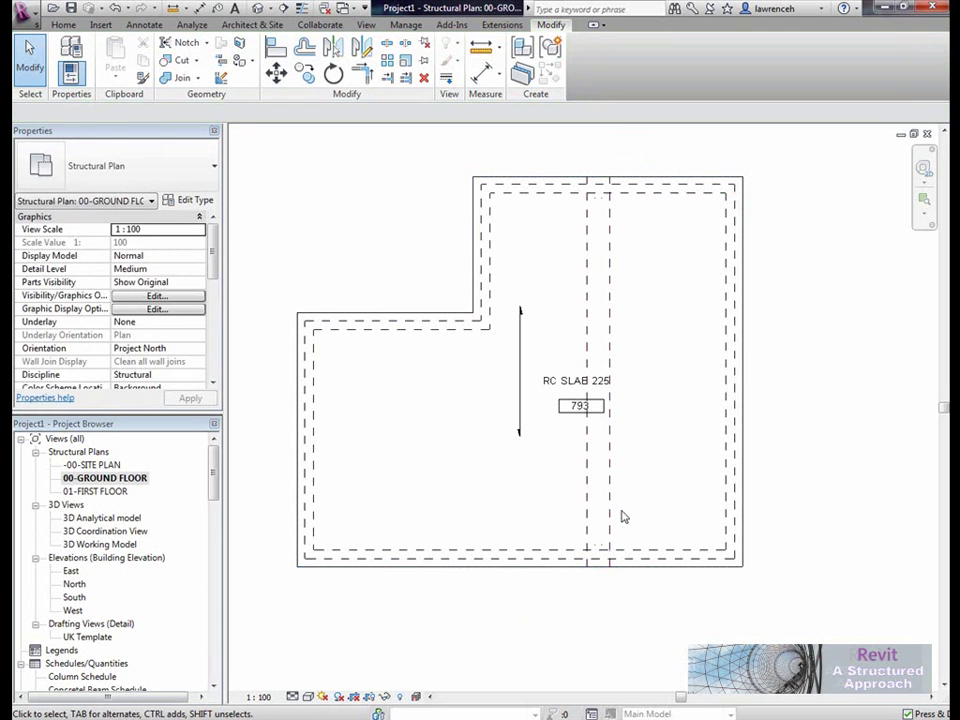
- Set the thickening's Material type parameter to Concrete - Cast-in-Place Concrete - C40
click(617, 493)
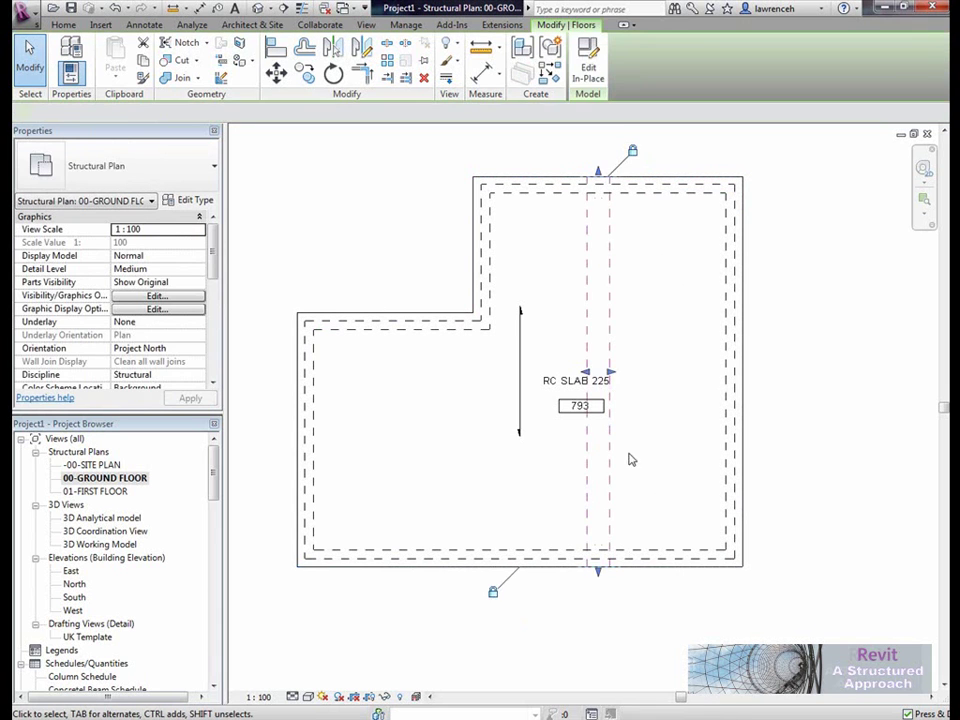
click(190, 200)
click(568, 304)
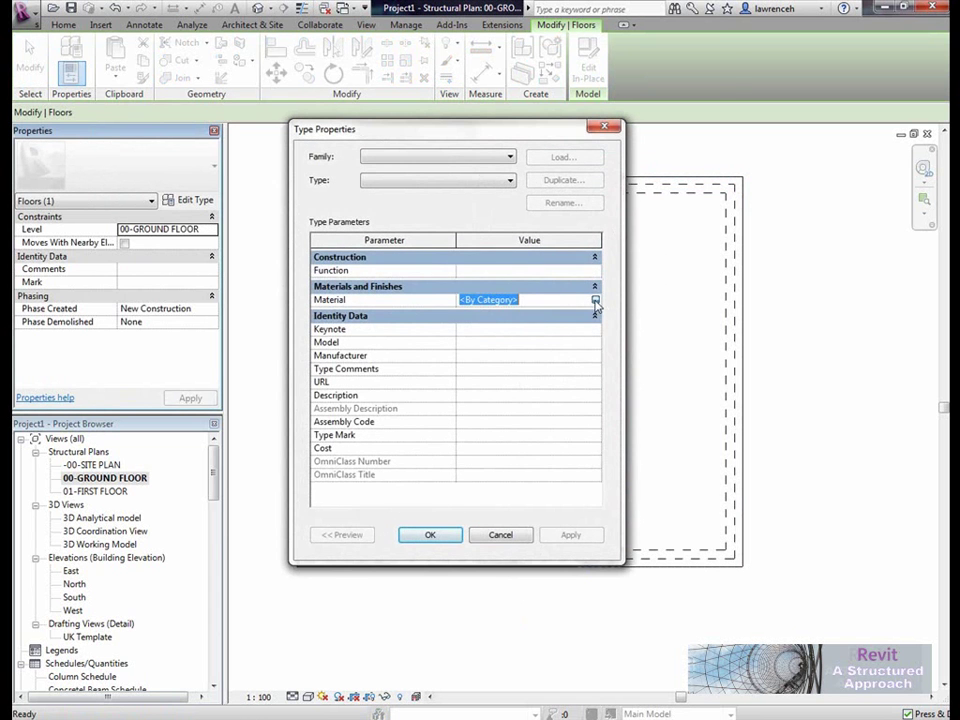
click(595, 300)
click(160, 327)
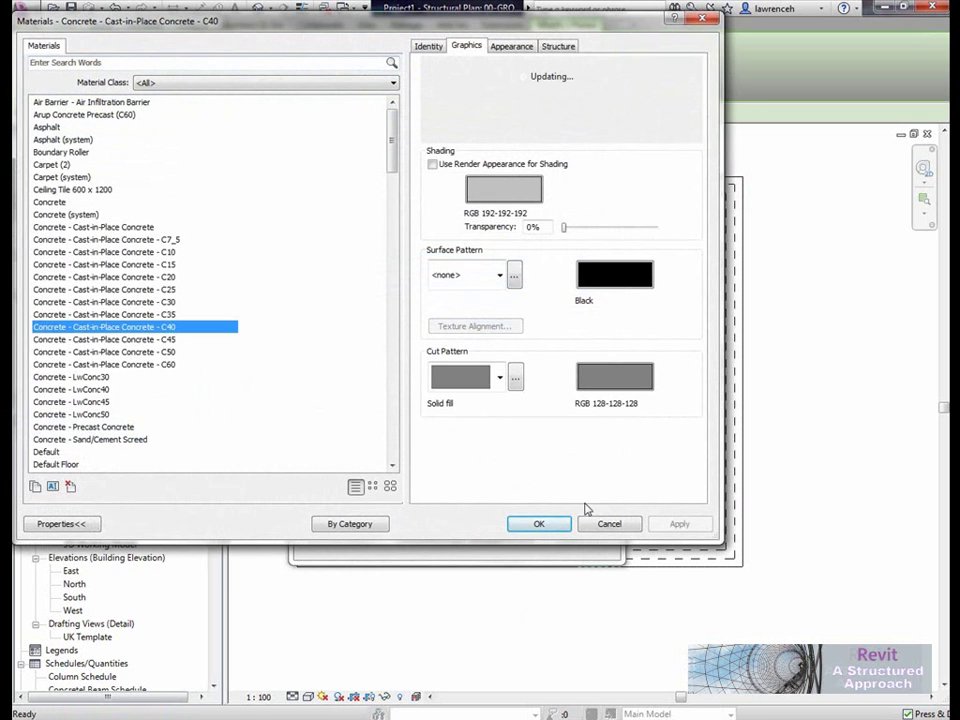
click(550, 522)
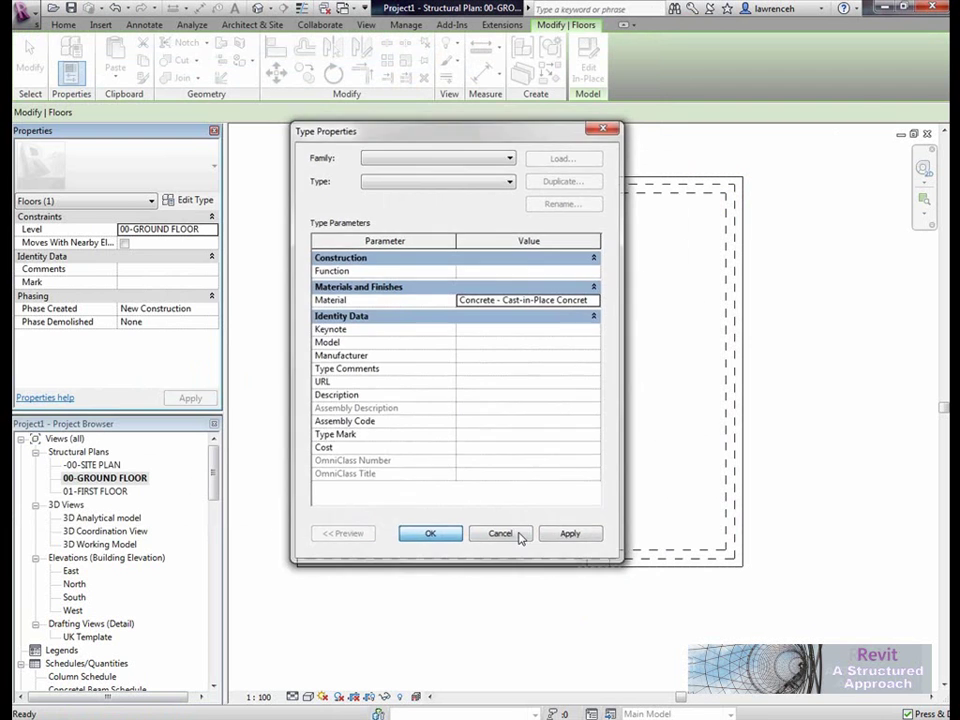
click(430, 535)
click(677, 369)
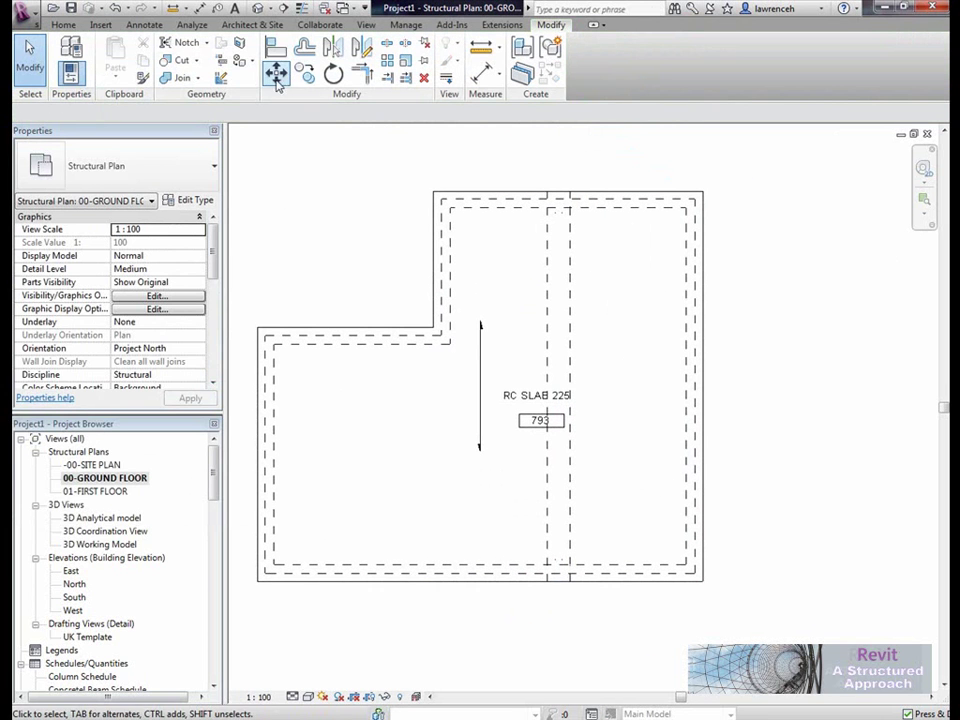
- Join the in-place thickening's geometry with the concrete slab
click(170, 78)
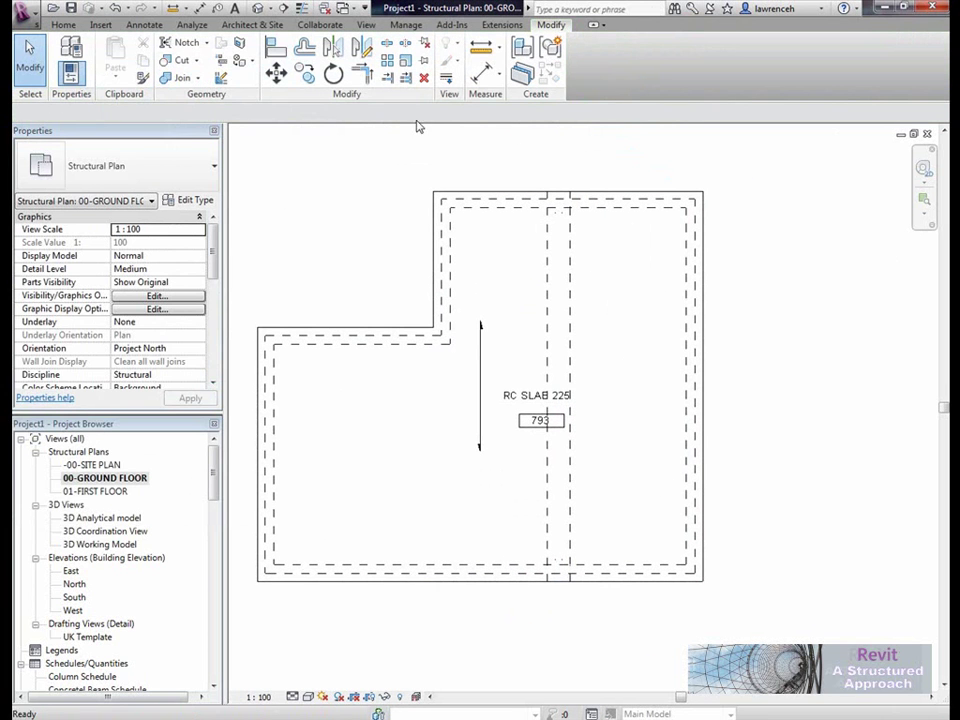
click(571, 228)
right_click(632, 257)
click(642, 266)
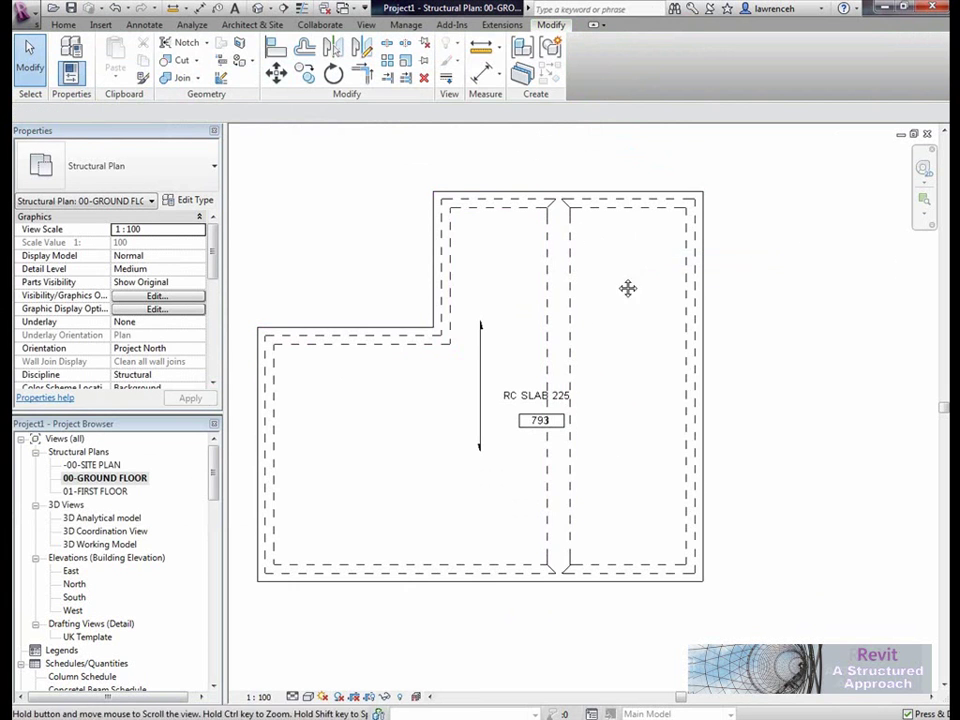
- Place a short horizontal building section across the slab's west edge, looking north
middle_drag(628, 287, 650, 254)
middle_drag(264, 197, 304, 190)
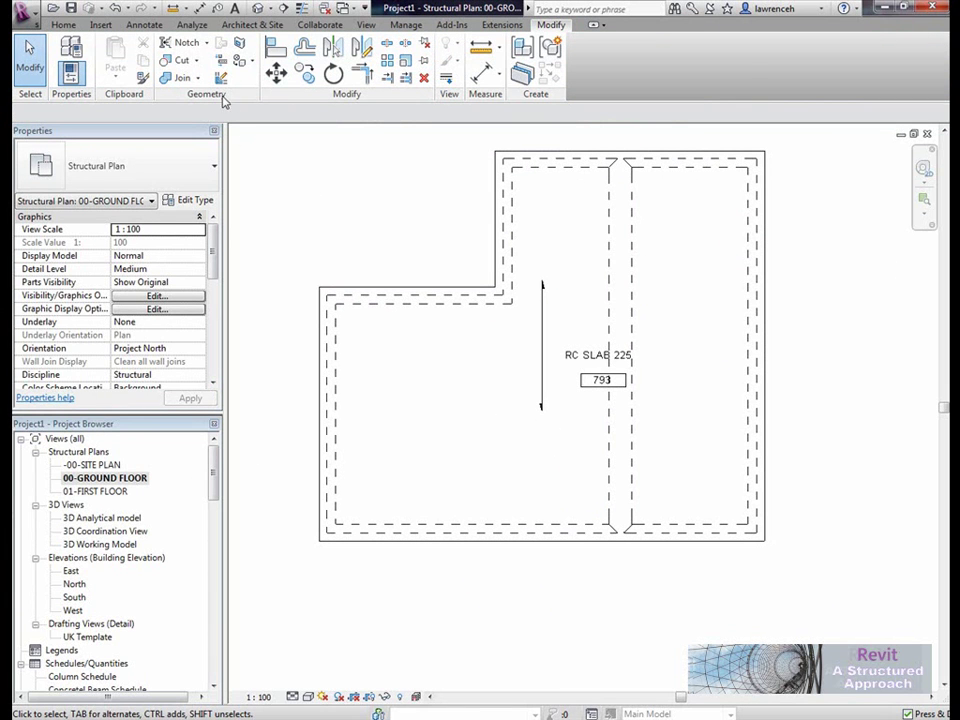
click(285, 10)
click(284, 405)
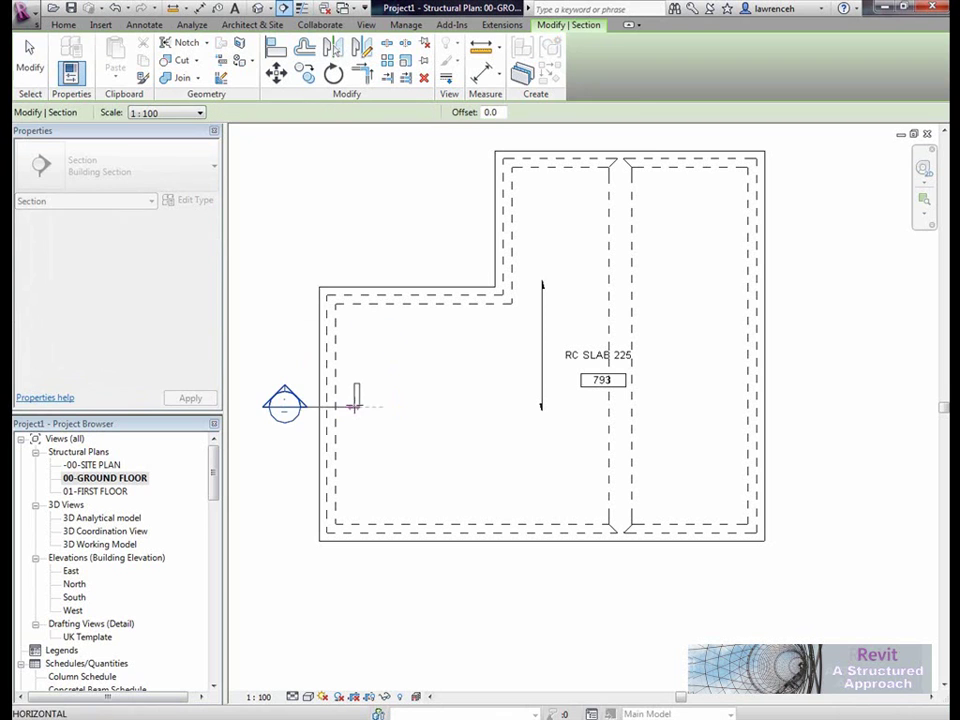
click(355, 405)
key(Escape)
key(Escape)
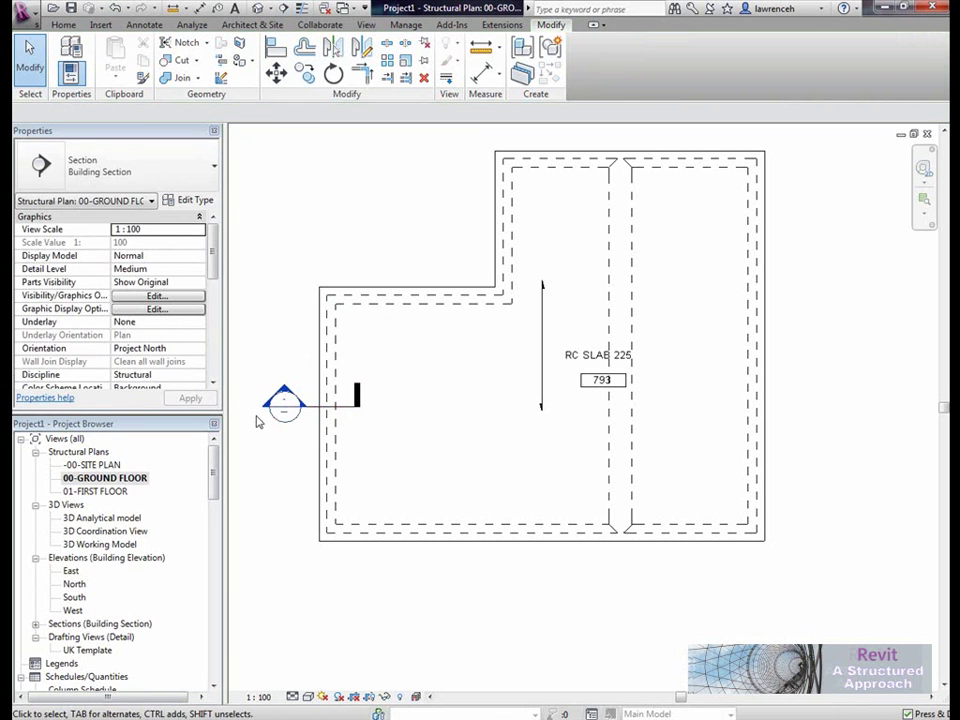
- Open the new section view, set its scale to 1:10 and inspect the cut slab edge thickening
double_click(283, 401)
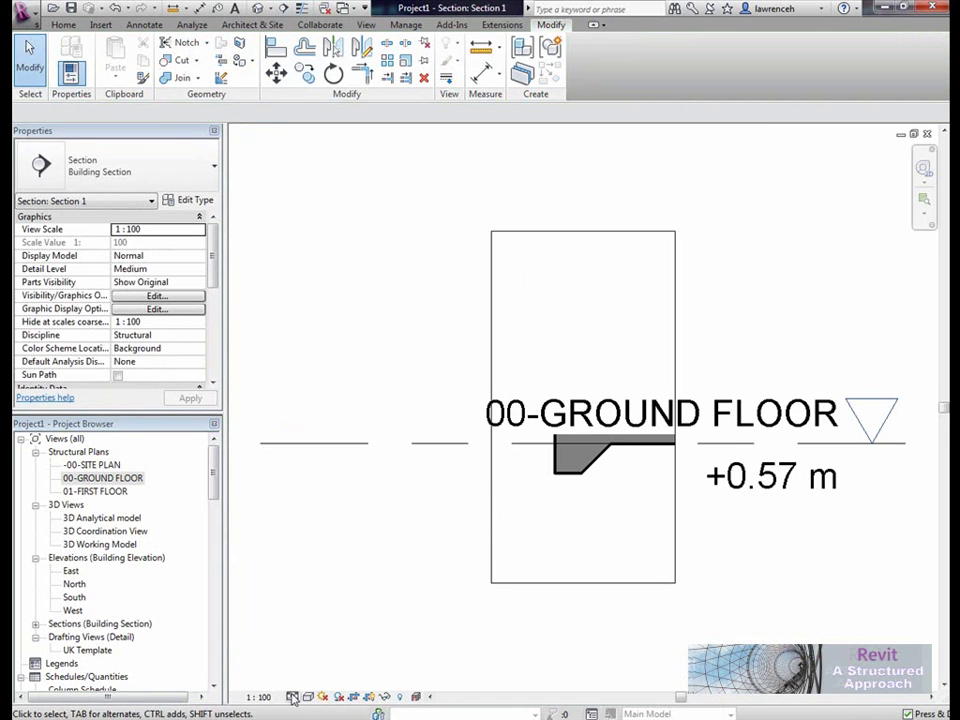
click(260, 697)
click(264, 551)
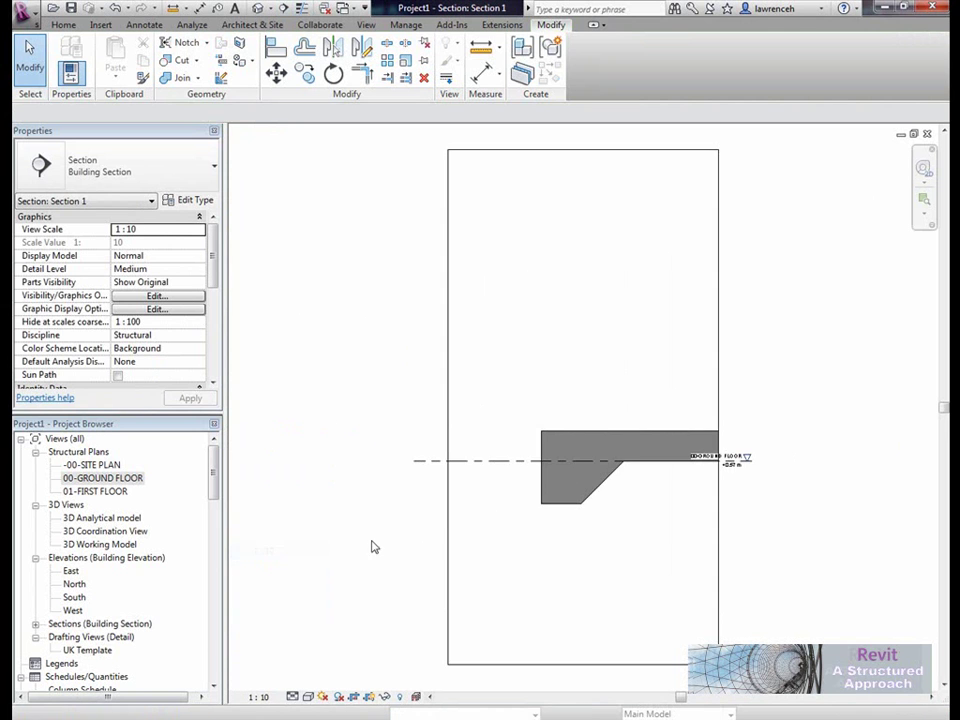
scroll(643, 489, up, 5)
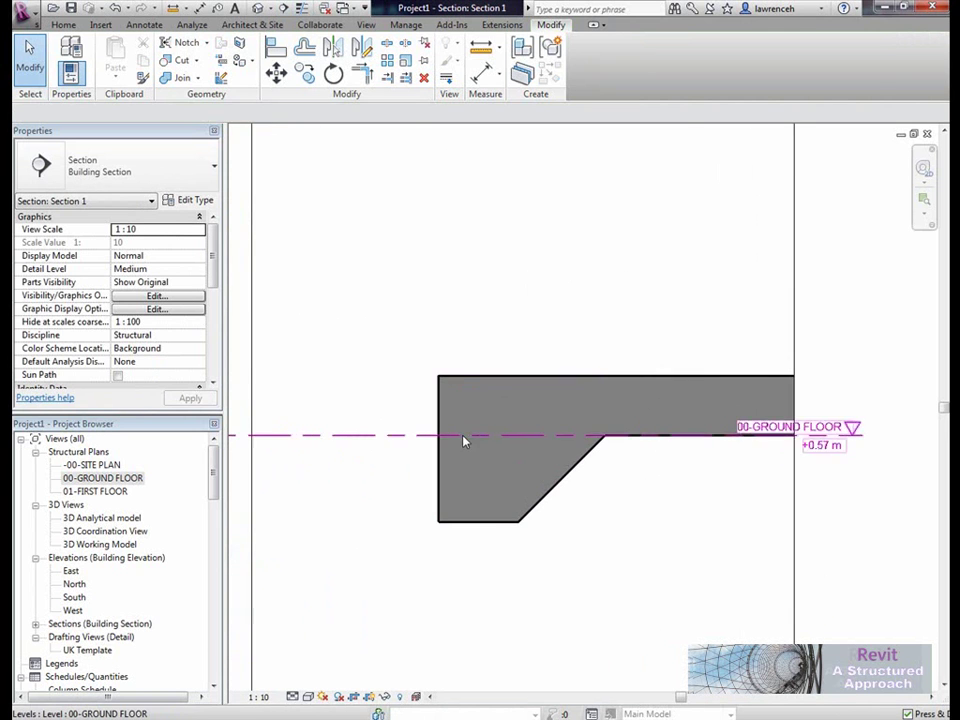
scroll(516, 456, down, 4)
- Open the 3D Working Model view and display the slab from above in the Realistic visual style
double_click(97, 480)
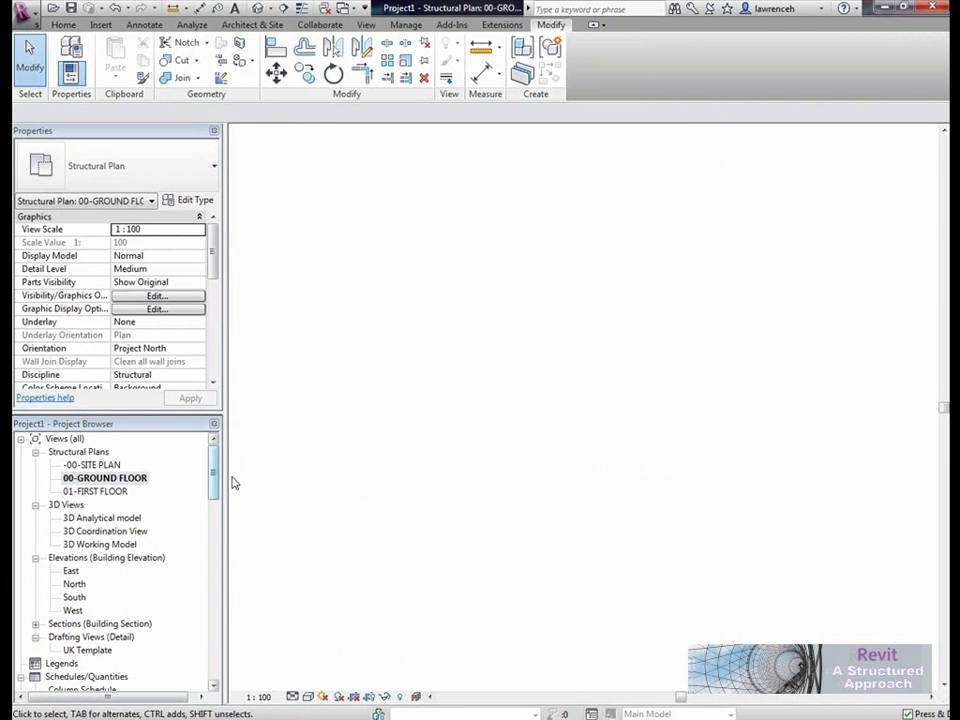
double_click(104, 544)
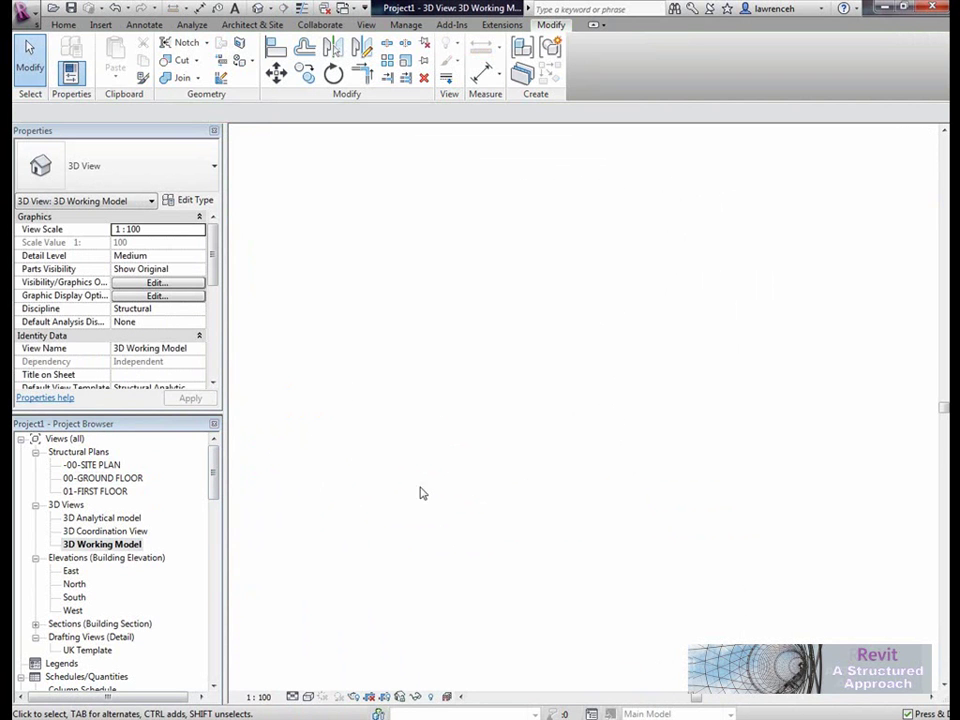
shift+middle_drag(565, 430, 549, 519)
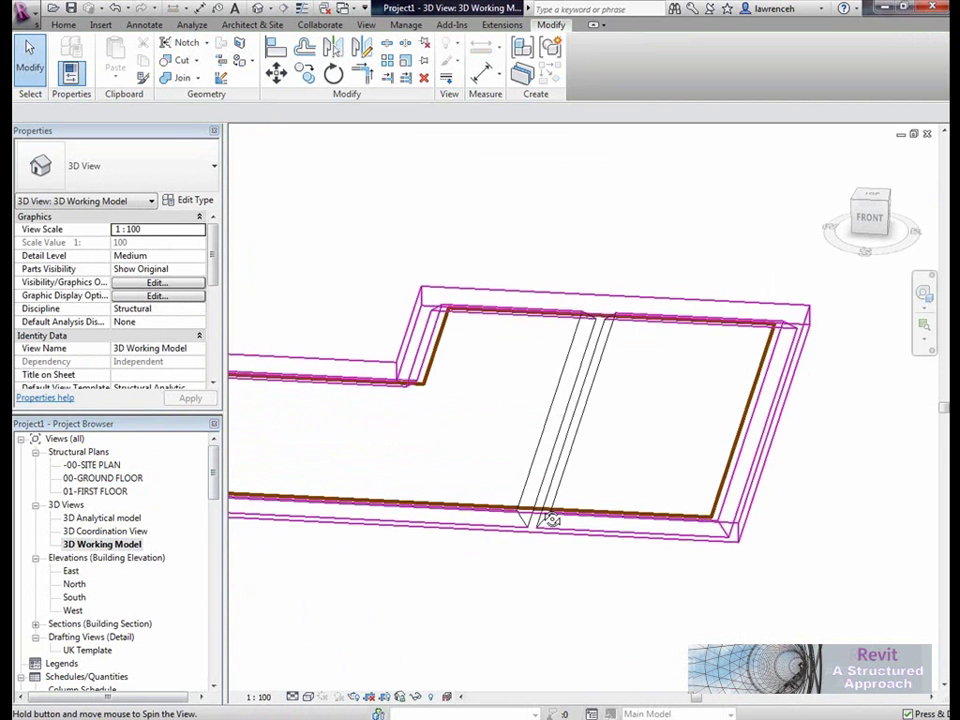
click(308, 696)
click(340, 681)
mouse_move(463, 598)
shift+middle_down()
mouse_move(574, 514)
mouse_move(525, 306)
mouse_move(476, 261)
mouse_move(667, 376)
mouse_move(615, 441)
mouse_move(677, 628)
mouse_move(444, 369)
shift+middle_up()
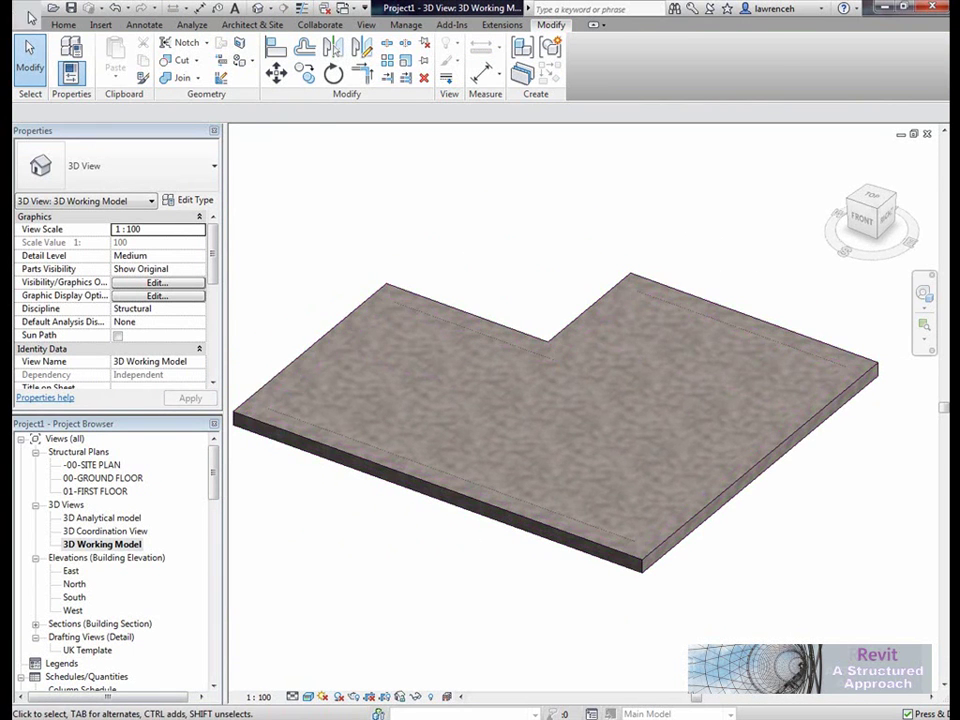
- Export the current 3D view as an ACIS SAT file, overwriting slab.sat on the Desktop
click(28, 13)
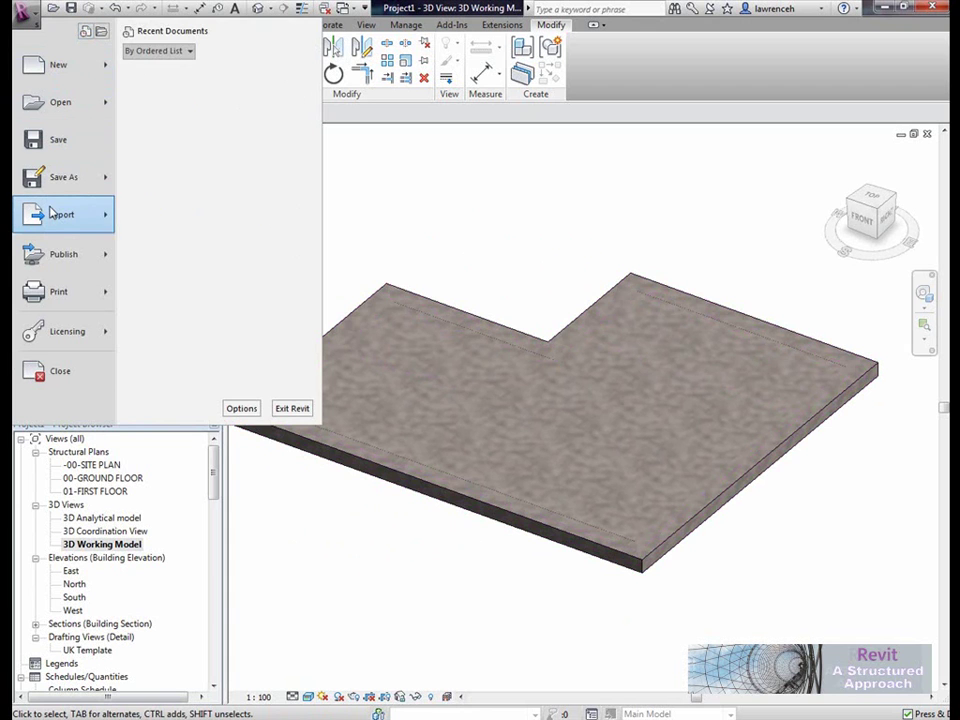
mouse_move(45, 214)
mouse_move(270, 90)
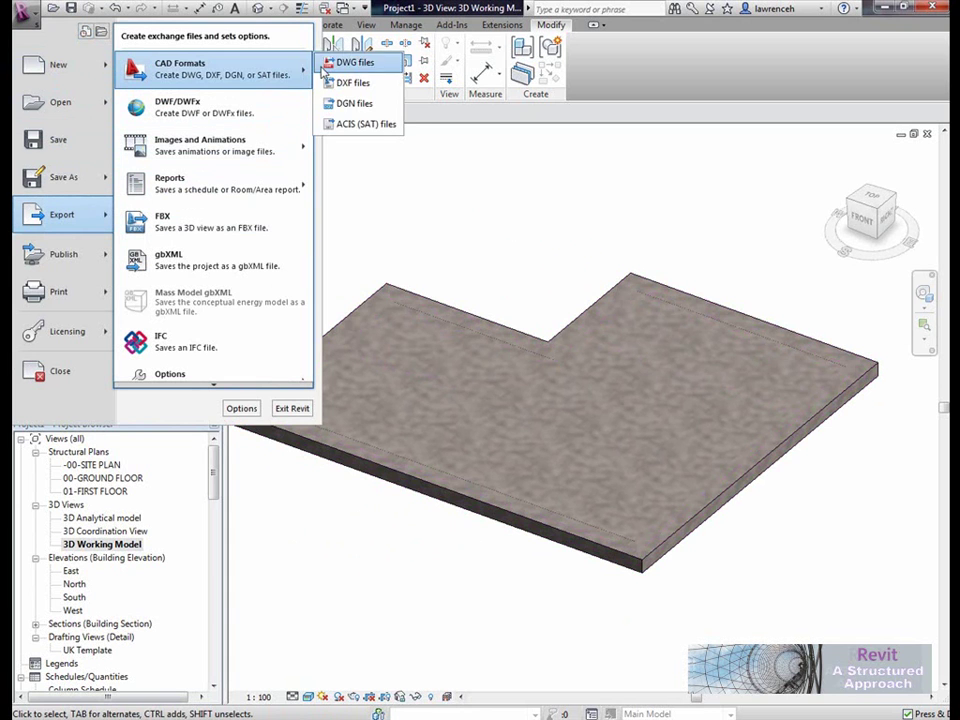
key(ctrl)
key(ctrl)
click(372, 127)
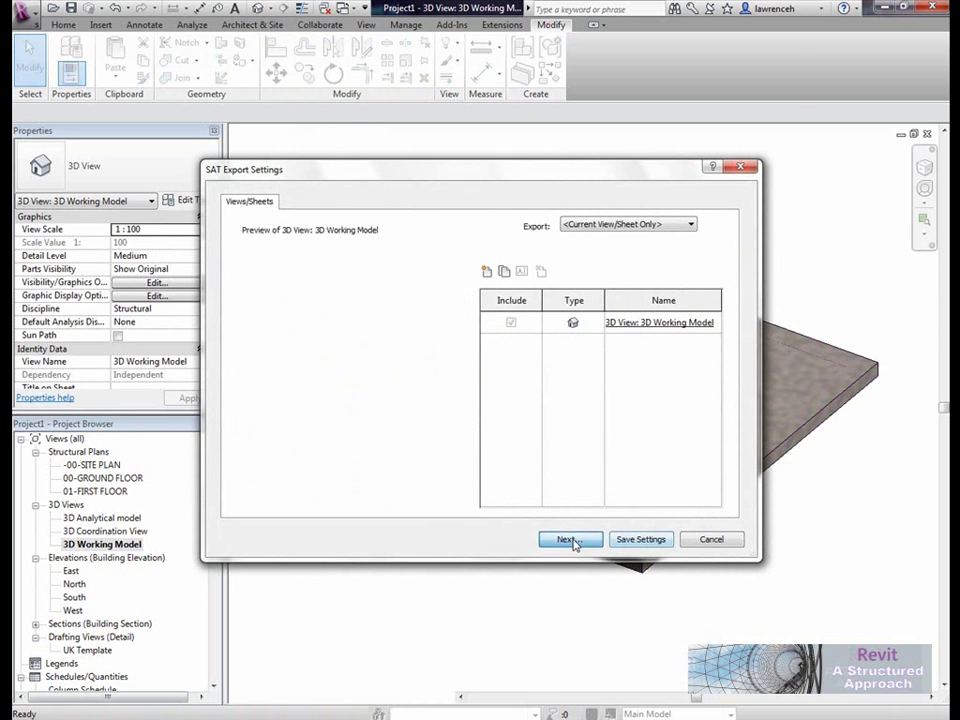
click(570, 539)
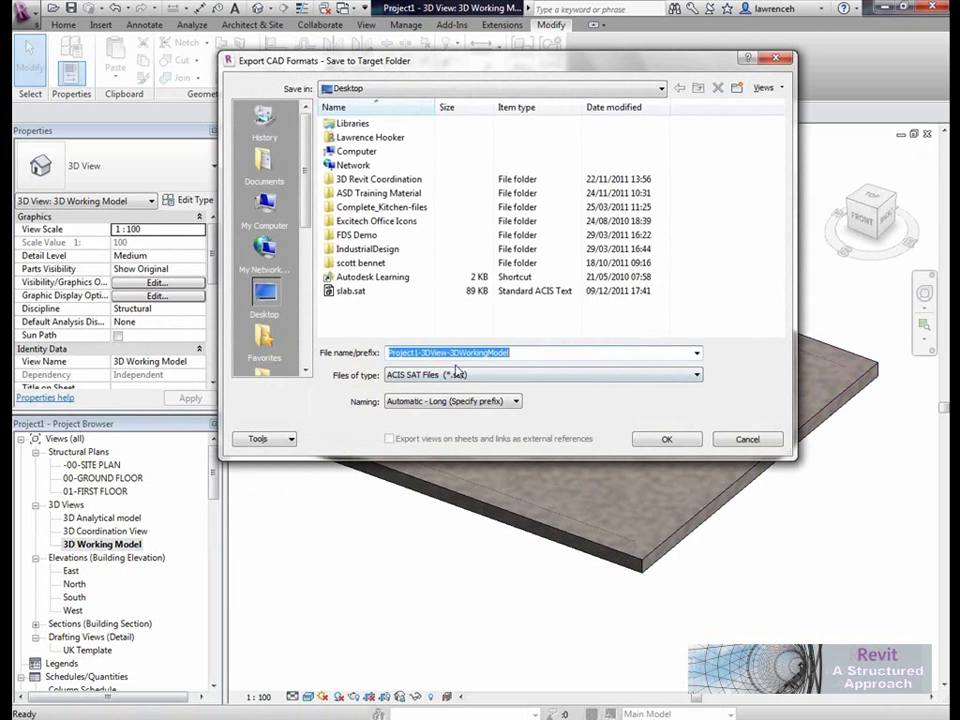
click(350, 291)
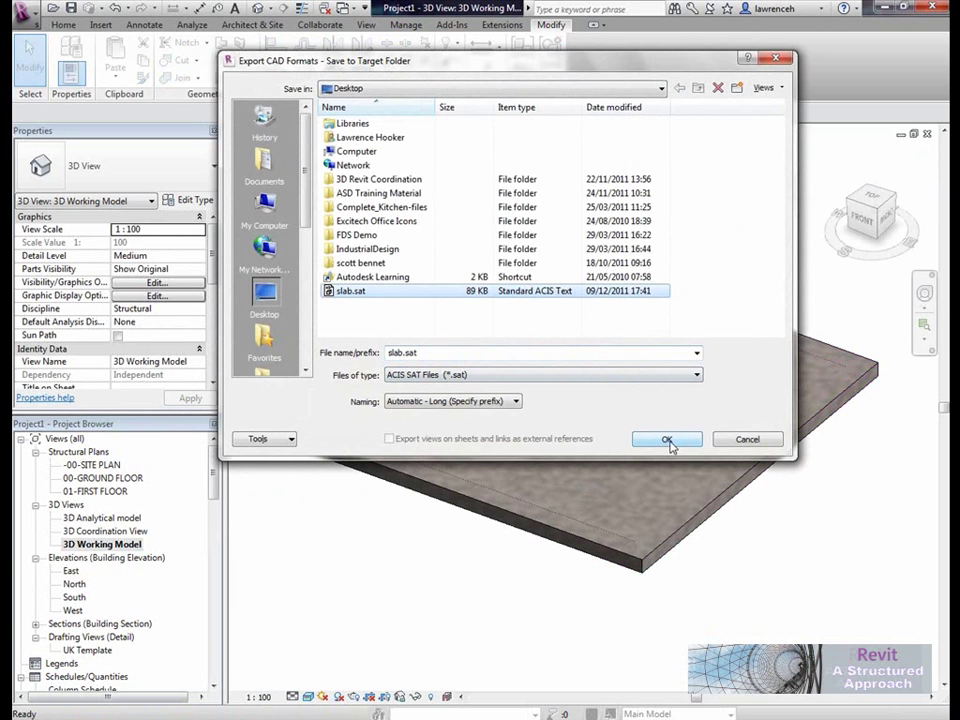
click(668, 441)
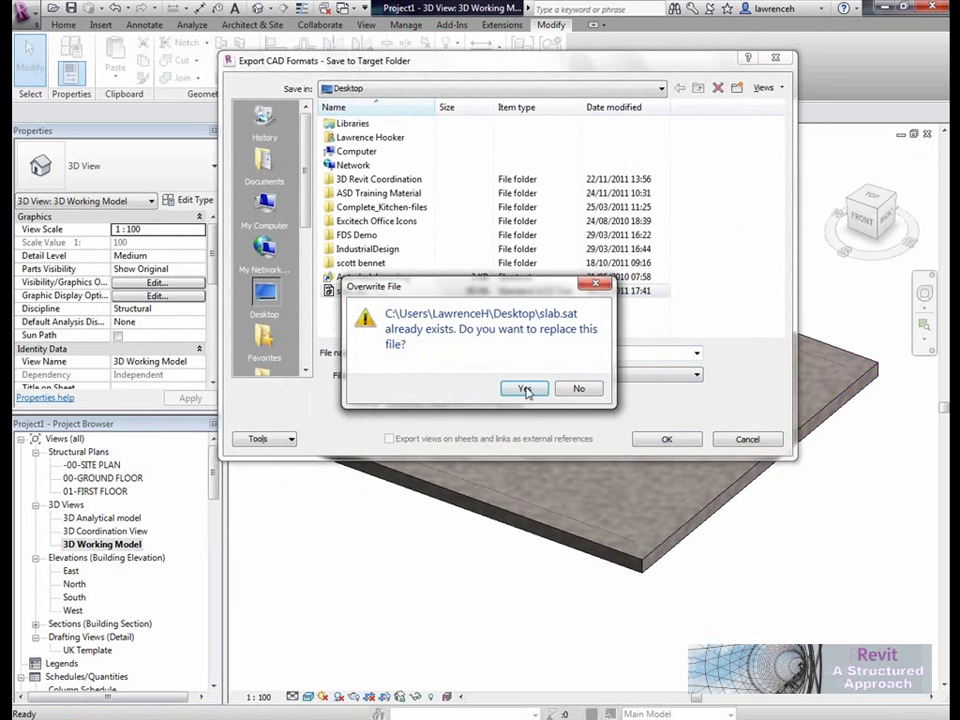
click(529, 389)
middle_drag(534, 323, 545, 303)
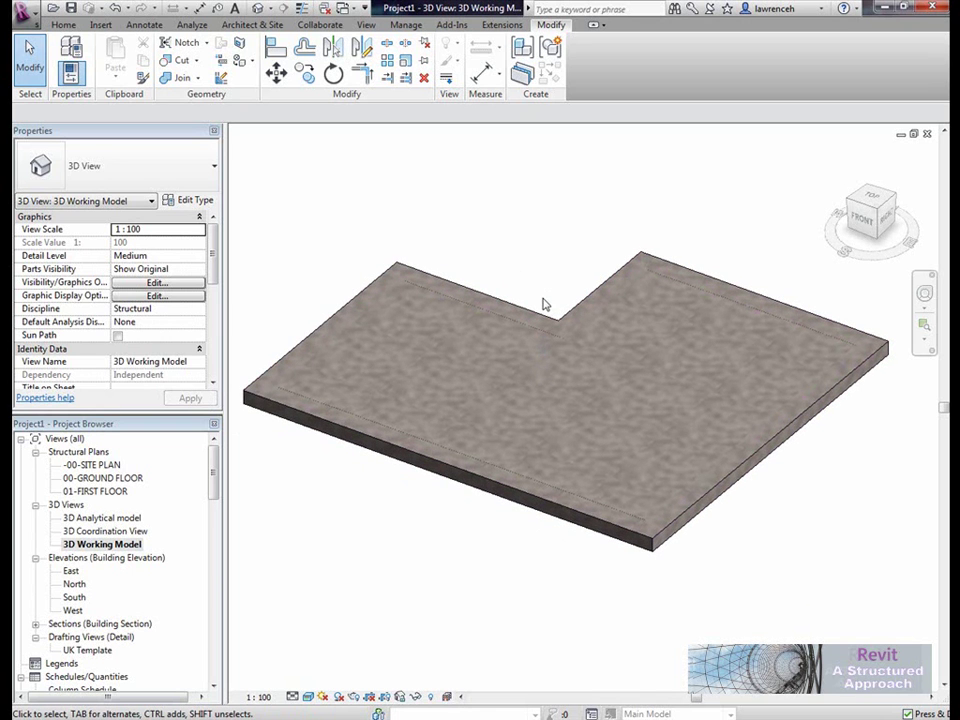
- Switch to AutoCAD Structural Detailing and import slab.sat from the Desktop with ACISIN, viewing it in 3D
key(alt+Tab)
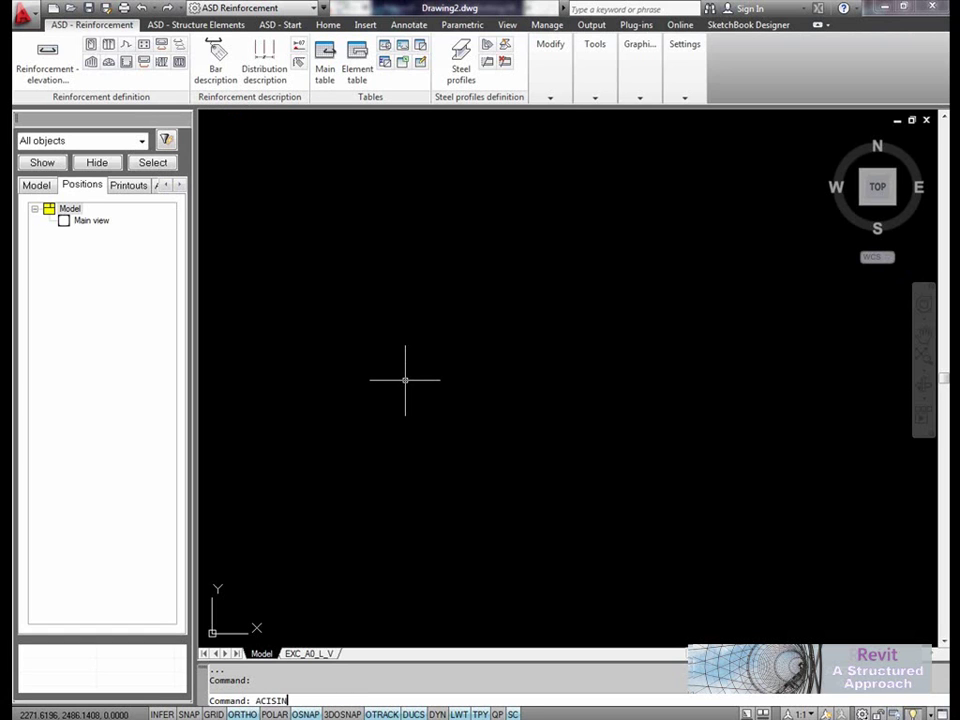
key(Return)
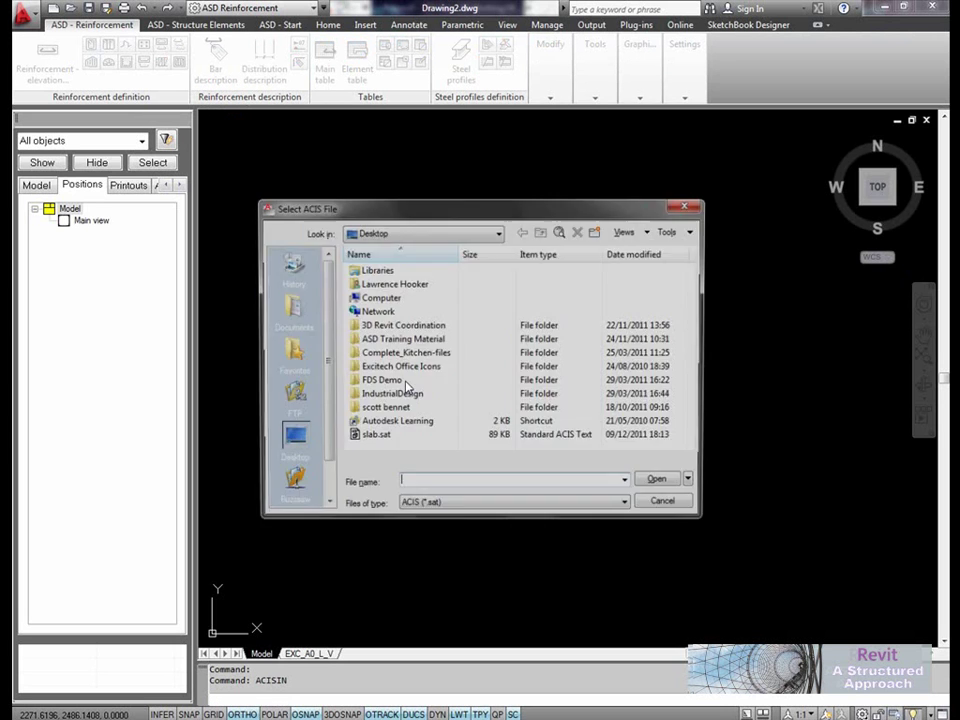
click(380, 437)
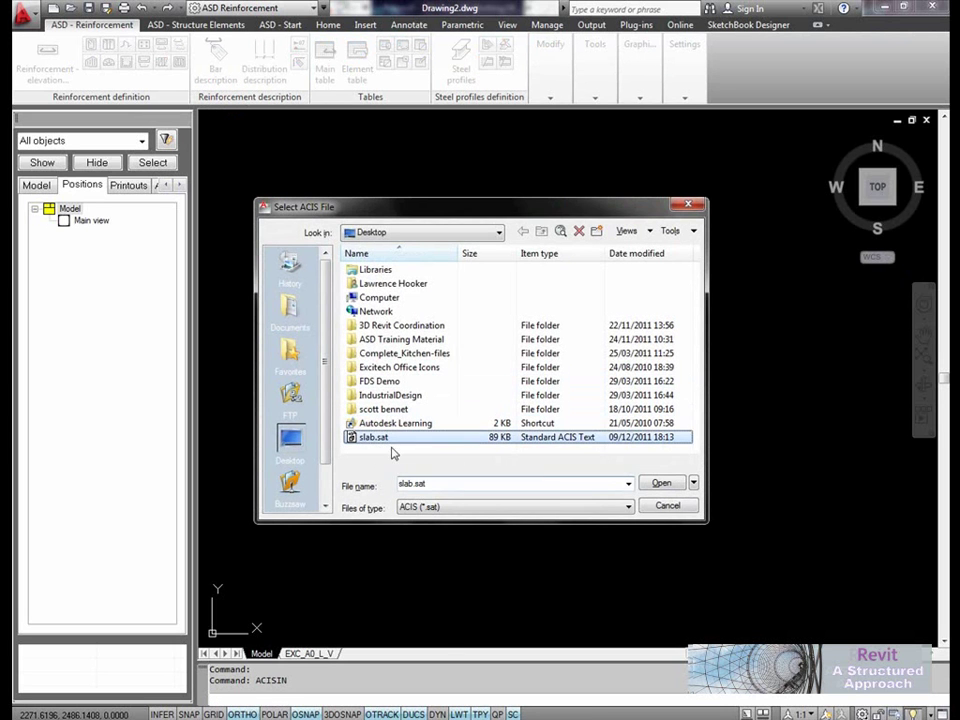
click(661, 483)
scroll(611, 452, down, 3)
scroll(624, 366, up, 1)
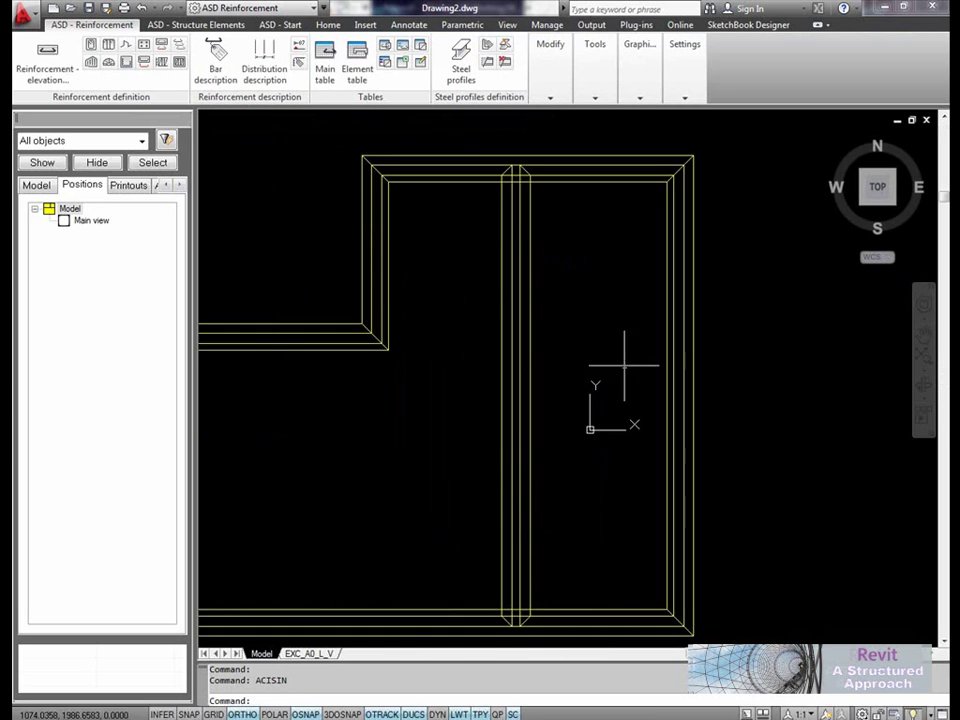
shift+middle_drag(574, 381, 478, 259)
middle_drag(451, 349, 520, 324)
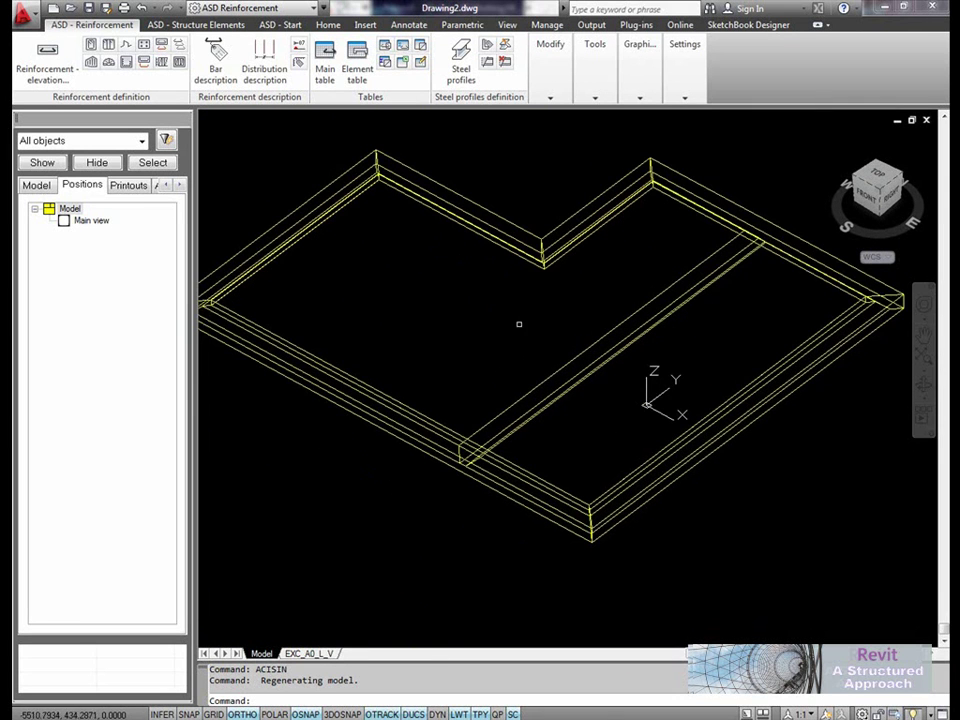
- Union the imported slab and thickening solids into one solid
shift+middle_drag(522, 422, 548, 425)
scroll(548, 425, up, 3)
text(un)
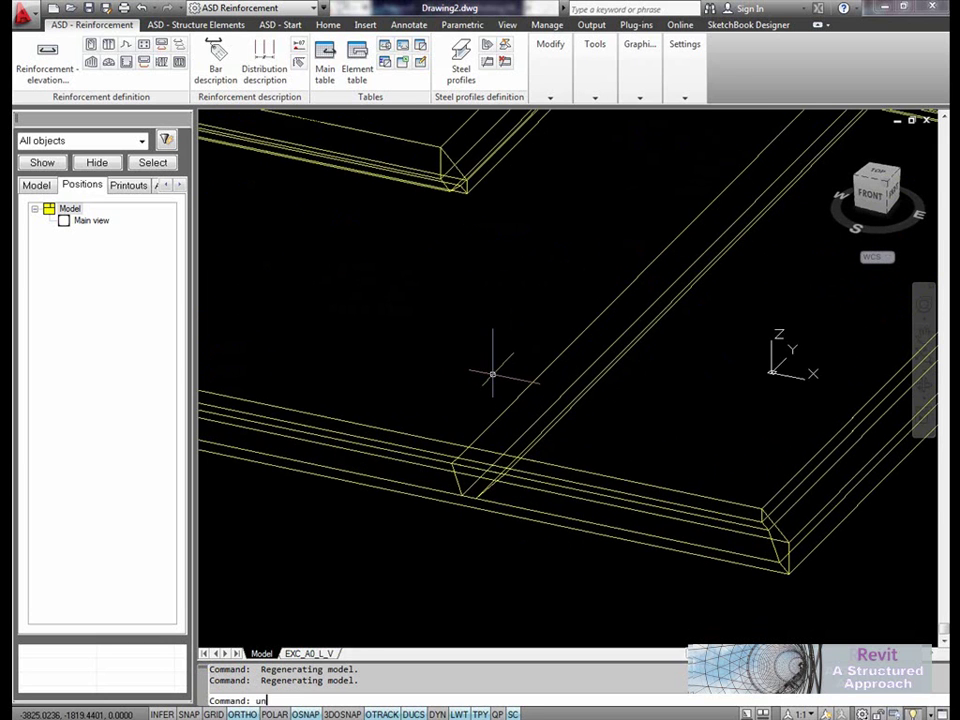
text(i)
key(Return)
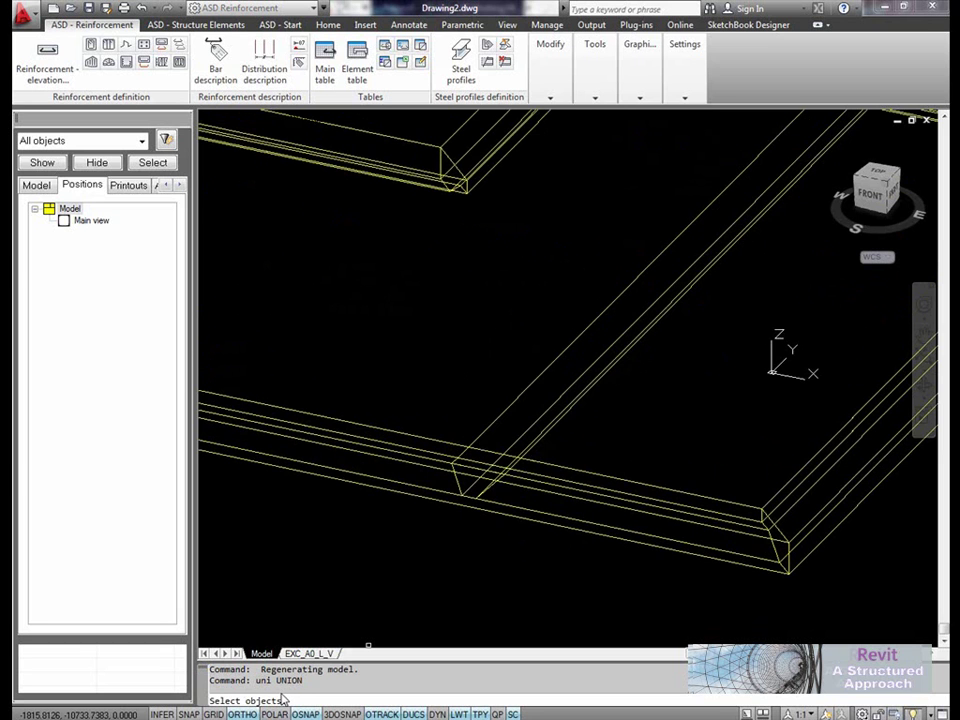
click(589, 568)
click(399, 373)
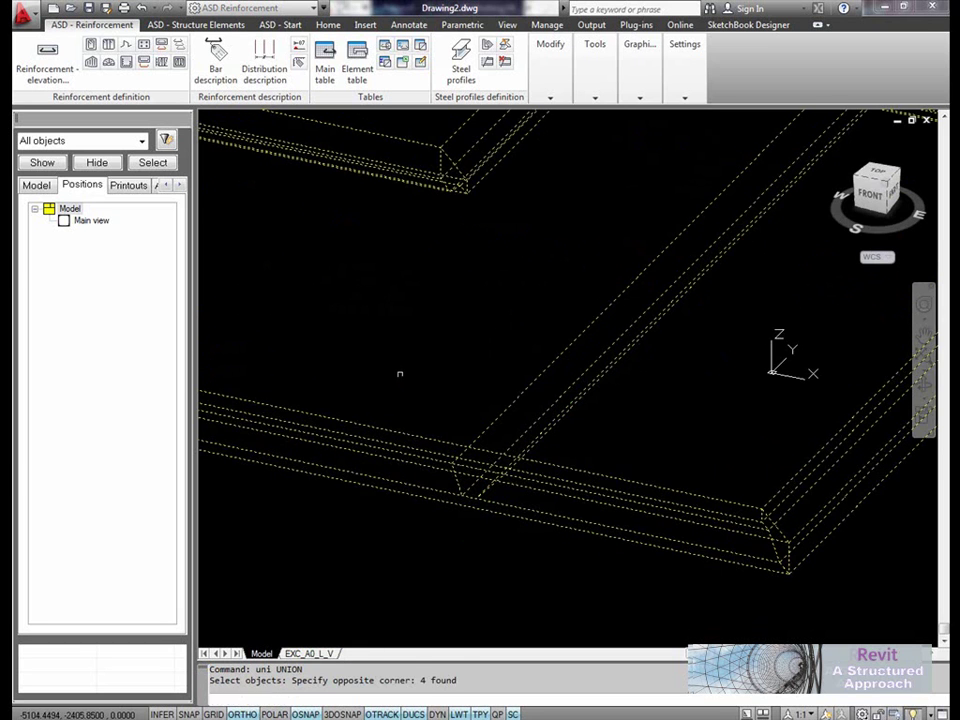
key(Return)
scroll(444, 372, down, 5)
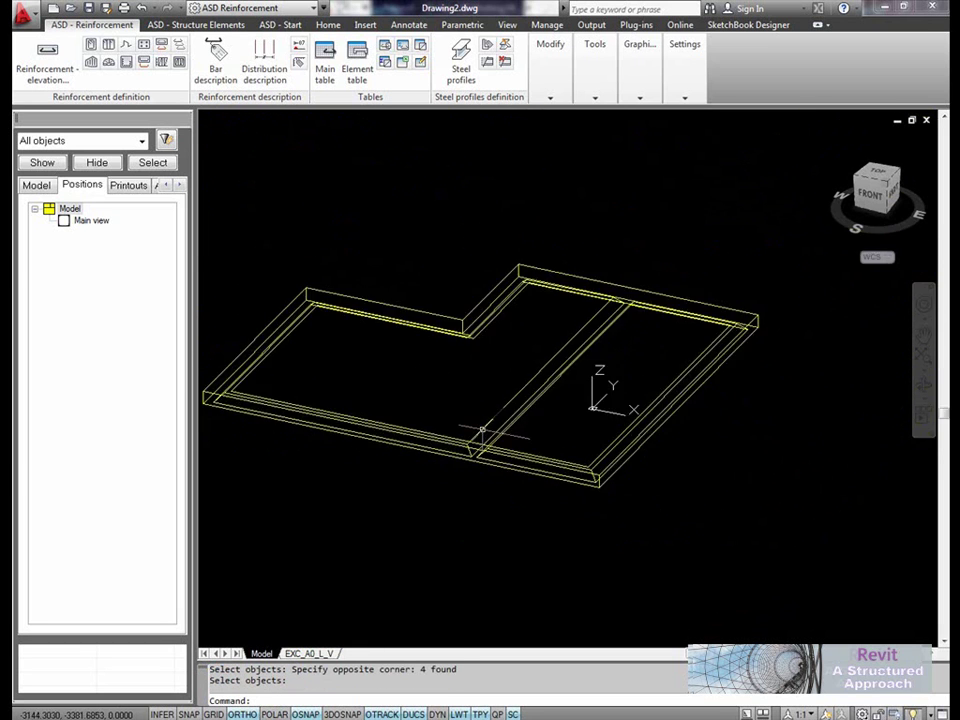
click(489, 430)
key(Escape)
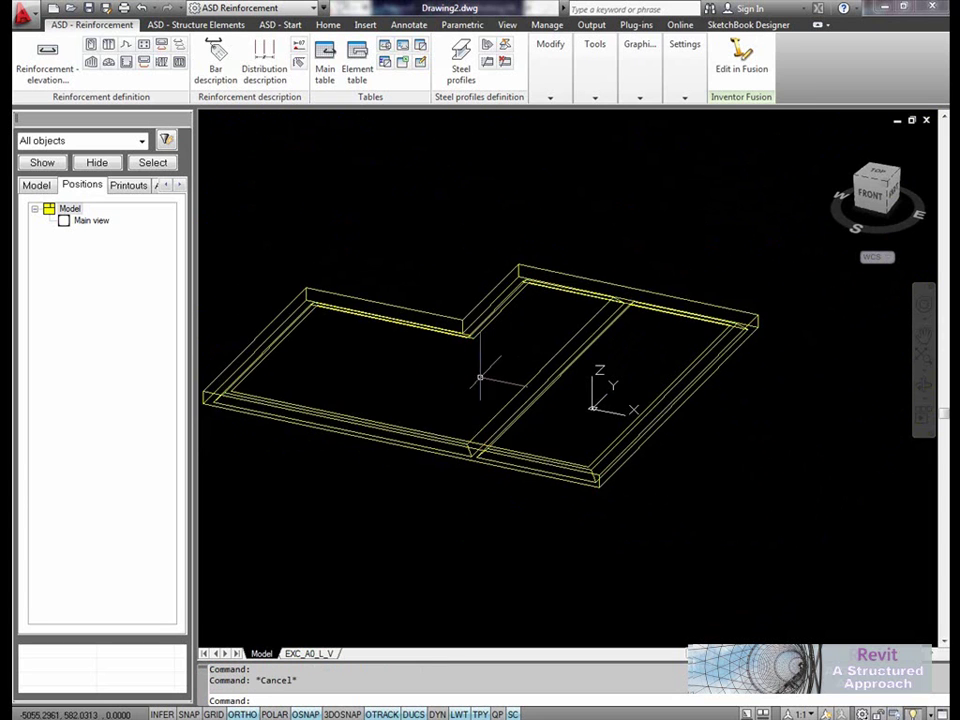
- Create a formwork element from the slab's 3D solid with Use 3D Solids, as a Spread footing named SLAB1
scroll(512, 340, up, 2)
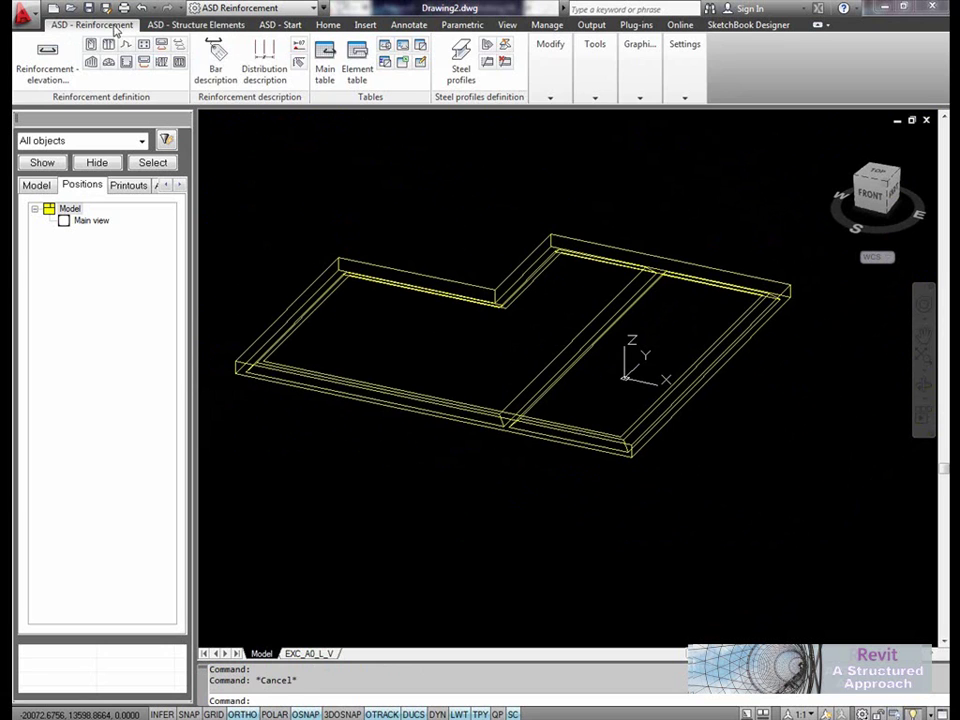
click(216, 28)
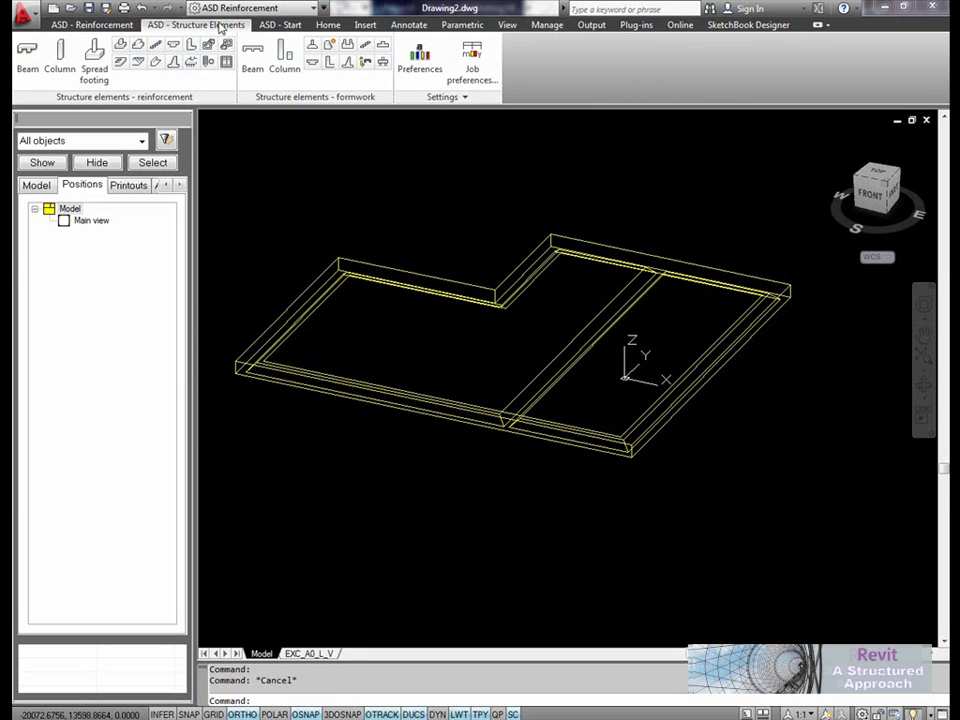
click(333, 50)
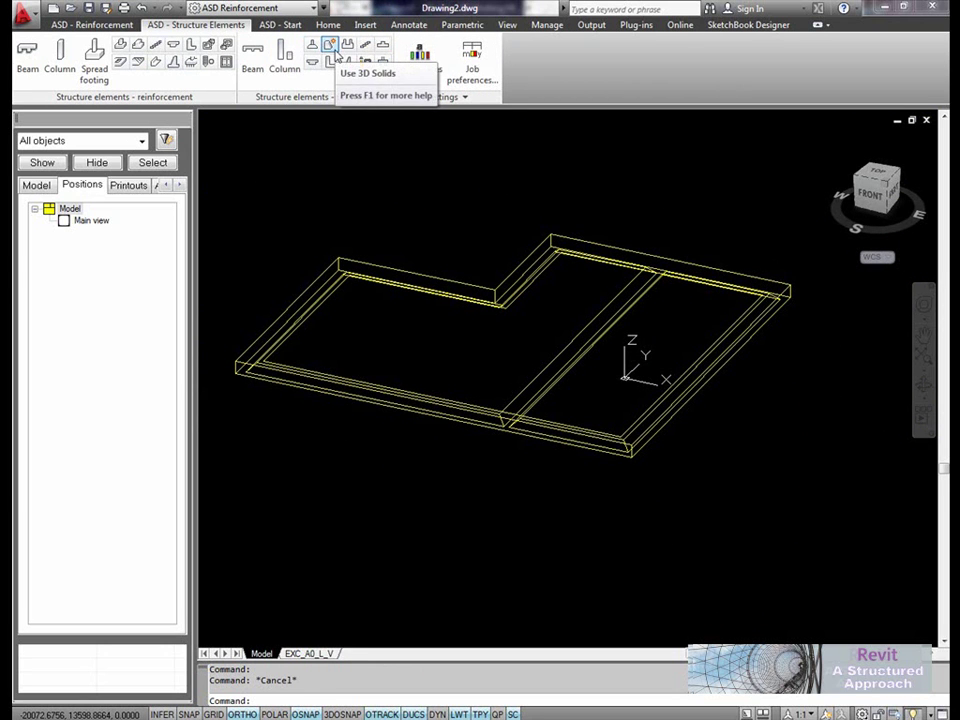
click(333, 50)
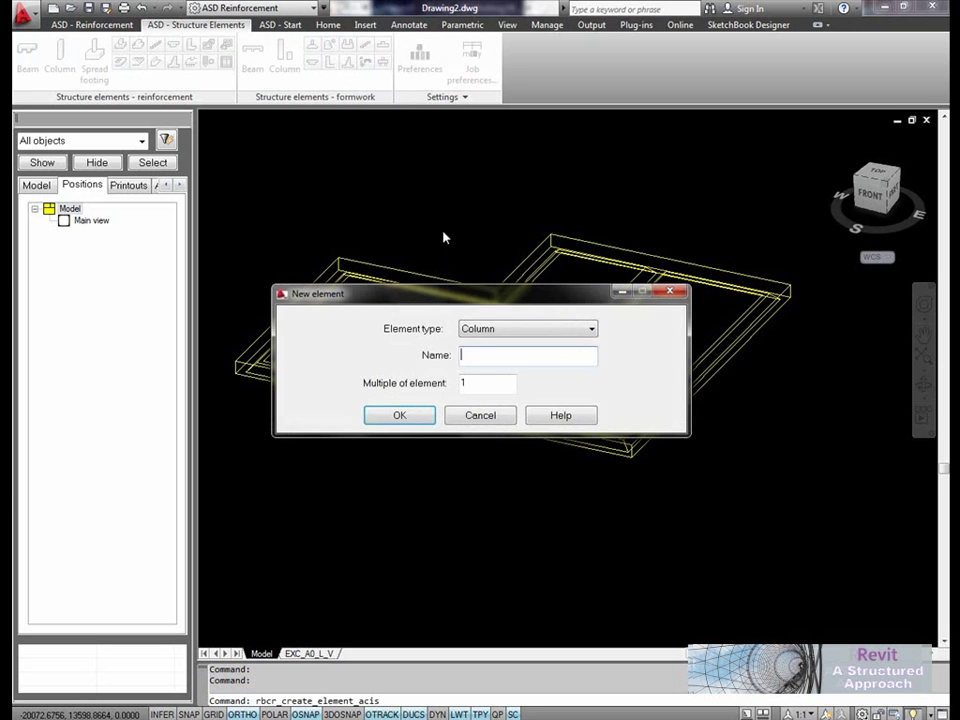
click(528, 333)
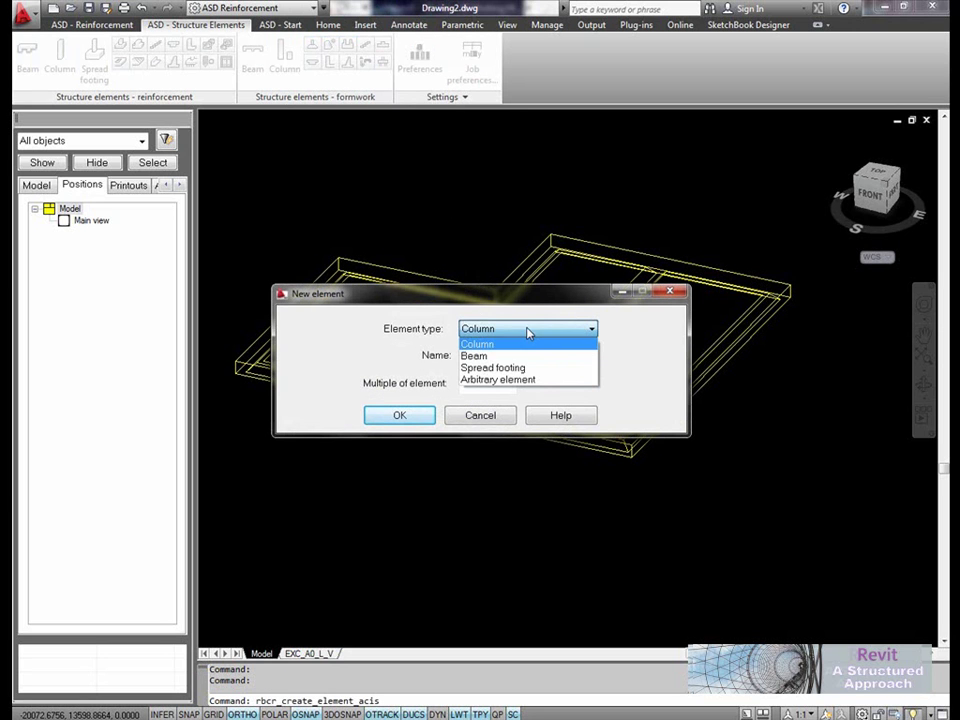
click(495, 367)
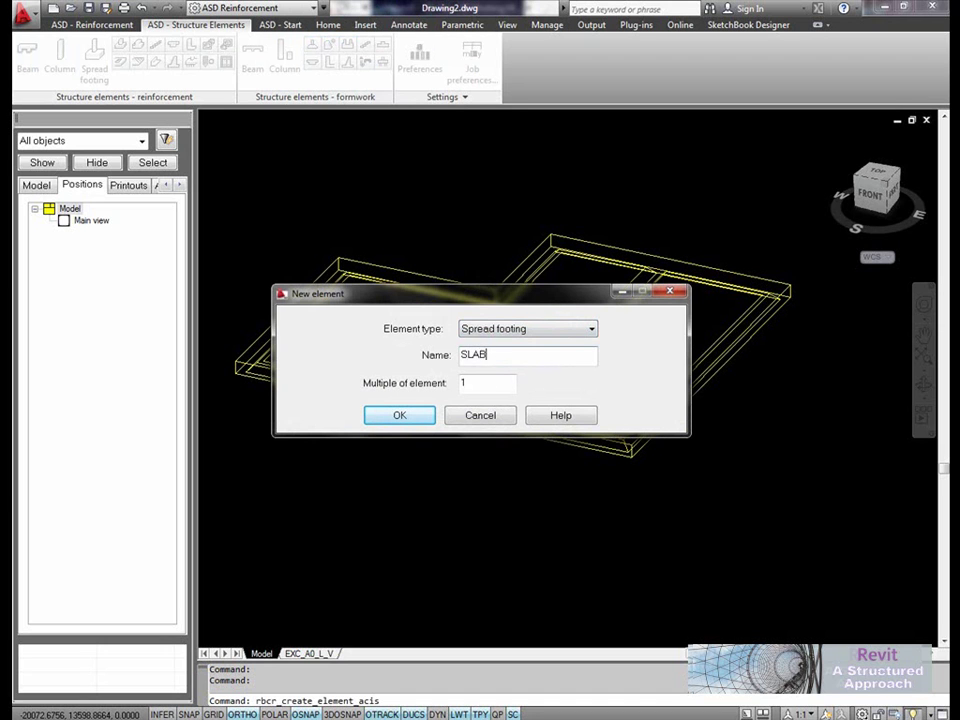
click(399, 416)
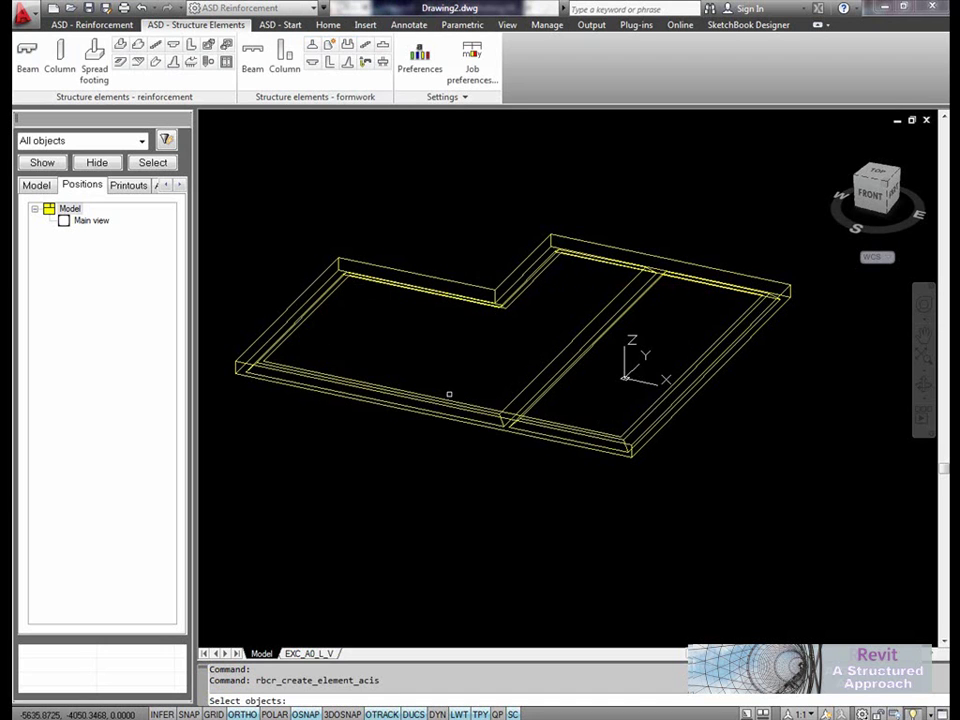
click(462, 387)
click(549, 455)
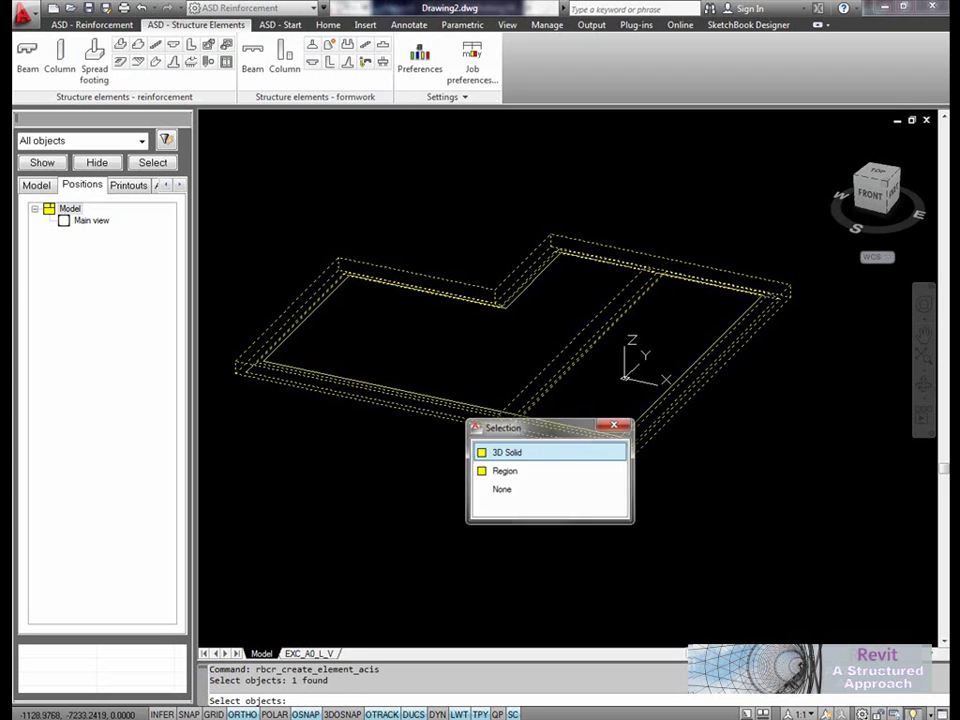
key(Return)
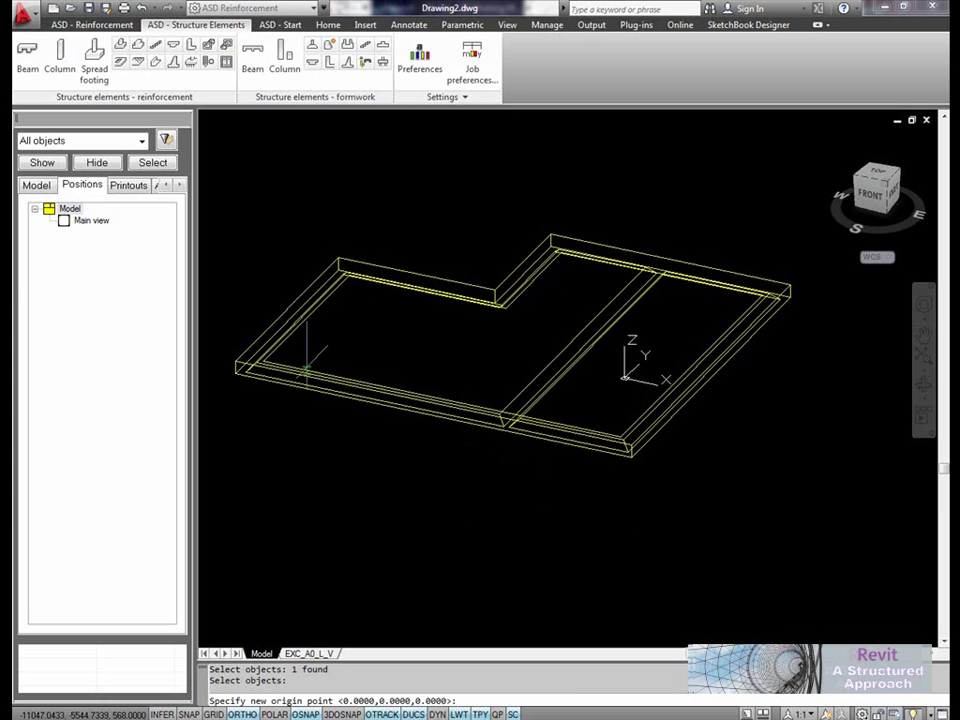
- Place the element's origin at the slab's upper front-left corner, X-axis along the front edge and Y-axis toward the back-left corner
scroll(257, 372, up, 3)
click(251, 358)
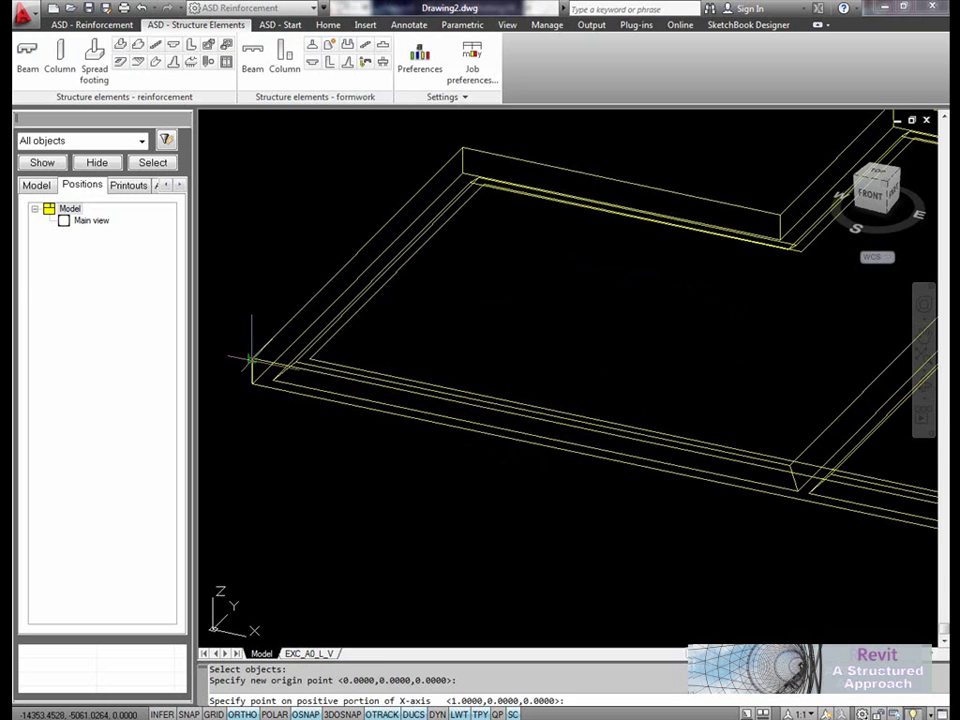
scroll(258, 390, down, 5)
scroll(561, 450, up, 6)
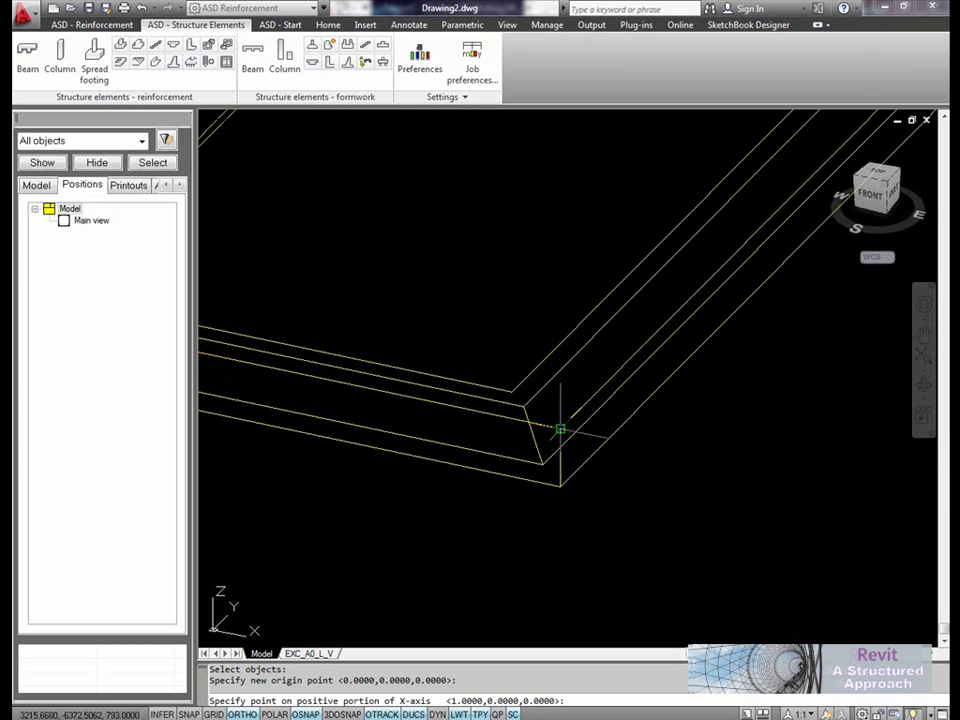
click(563, 450)
scroll(566, 448, down, 6)
scroll(366, 318, up, 5)
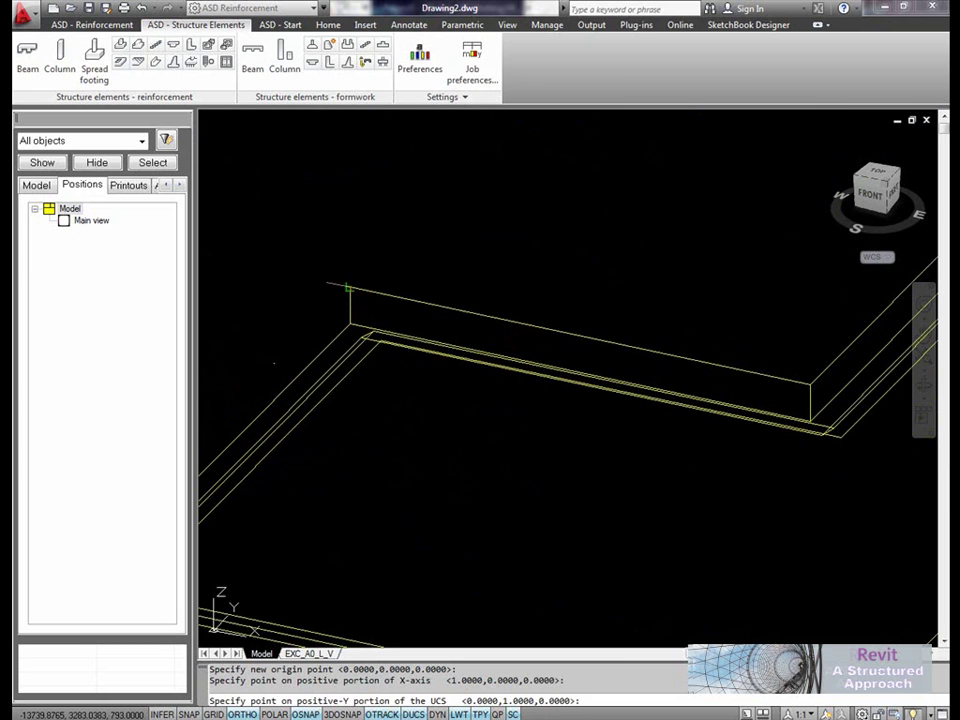
click(350, 288)
- Switch to the plan view of the current UCS and erase the original imported slab geometry beside the generated views
scroll(434, 382, down, 4)
middle_drag(536, 417, 399, 376)
text(plan)
key(Return)
key(Return)
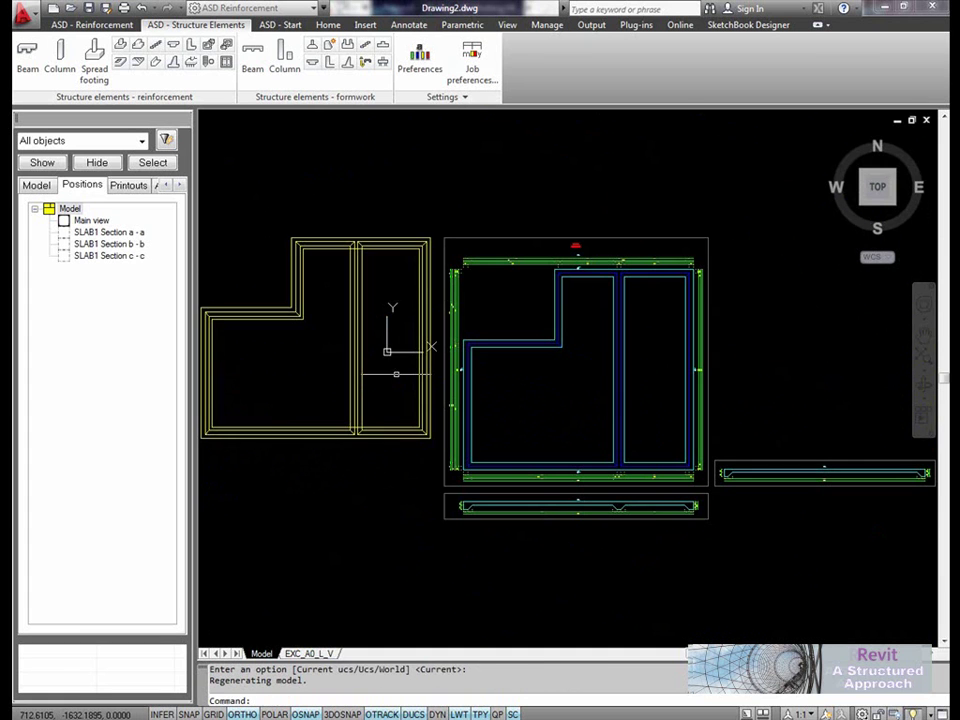
click(384, 458)
click(336, 404)
key(Delete)
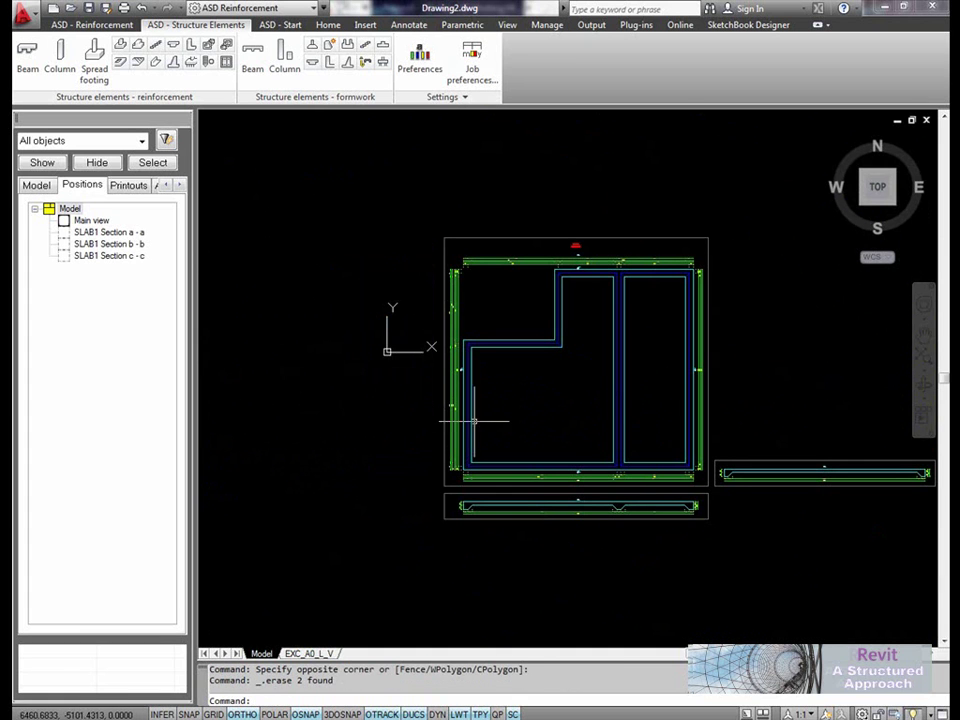
- Regenerate the drawing so the hidden lines of the generated slab views refresh
scroll(470, 480, up, 3)
scroll(291, 466, up, 2)
scroll(291, 466, down, 3)
scroll(330, 440, up, 3)
scroll(386, 403, down, 3)
scroll(296, 452, down, 2)
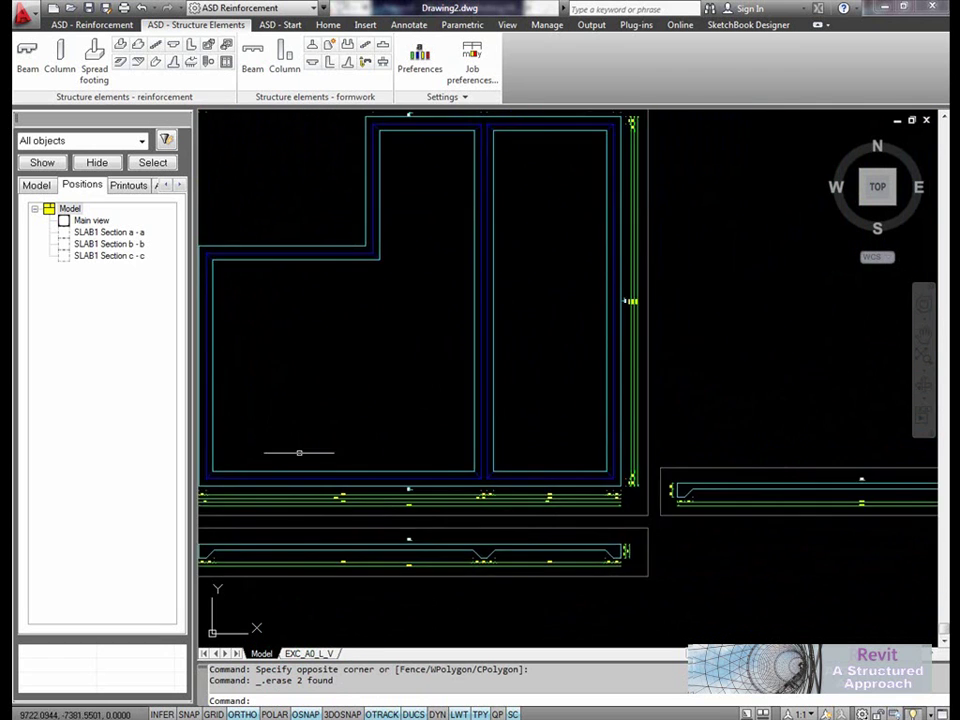
scroll(328, 407, down, 2)
middle_drag(328, 407, 424, 418)
text(re)
key(Return)
text(re)
key(Escape)
- Examine the slab plan's corner dimensions, section marker C and the edge thickening in the generated sections
scroll(353, 462, up, 5)
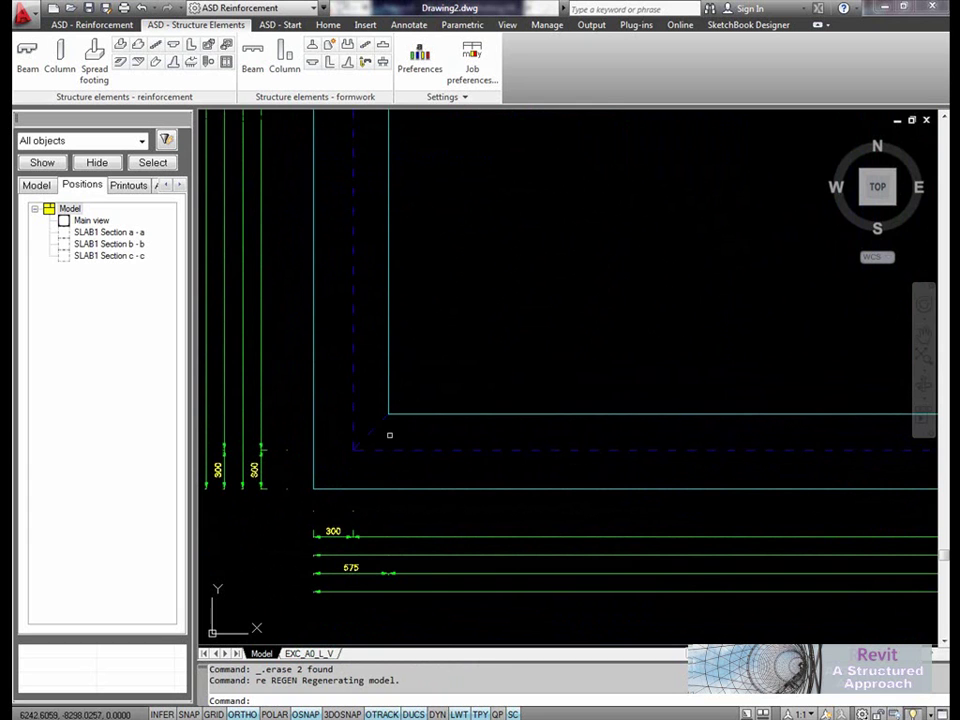
mouse_move(465, 387)
middle_down()
mouse_move(542, 390)
mouse_move(540, 50)
middle_up()
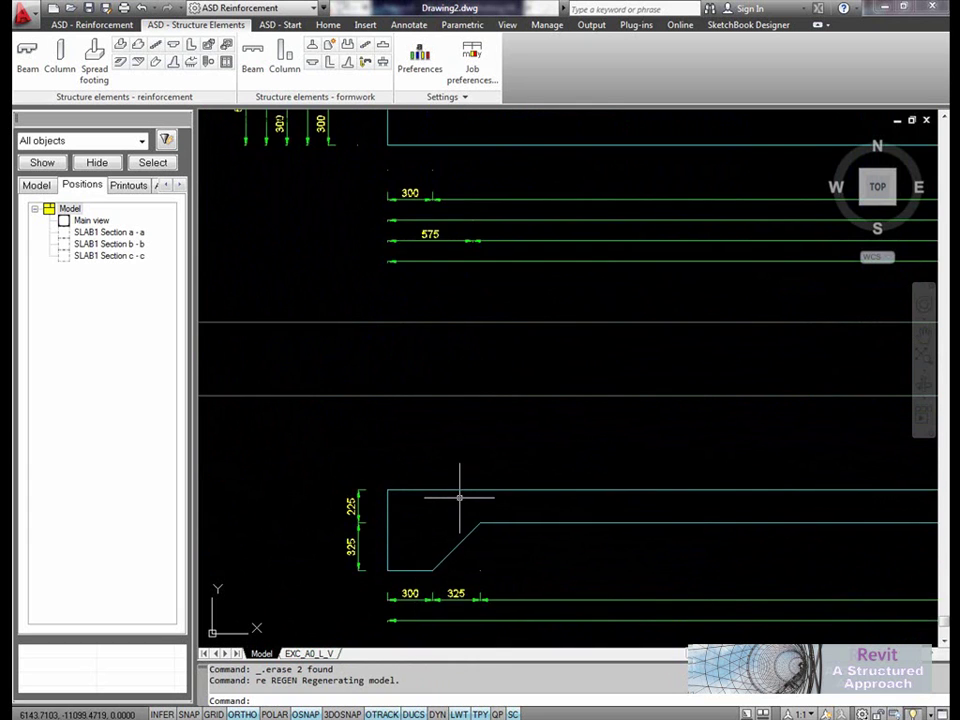
scroll(459, 497, down, 3)
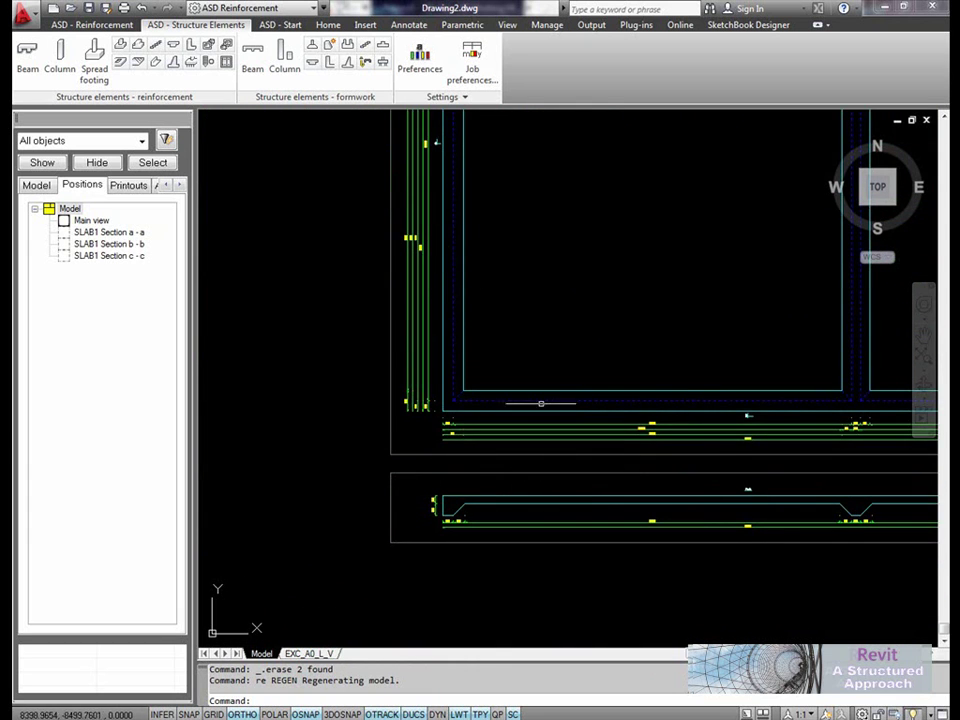
middle_drag(679, 462, 609, 518)
scroll(335, 198, up, 6)
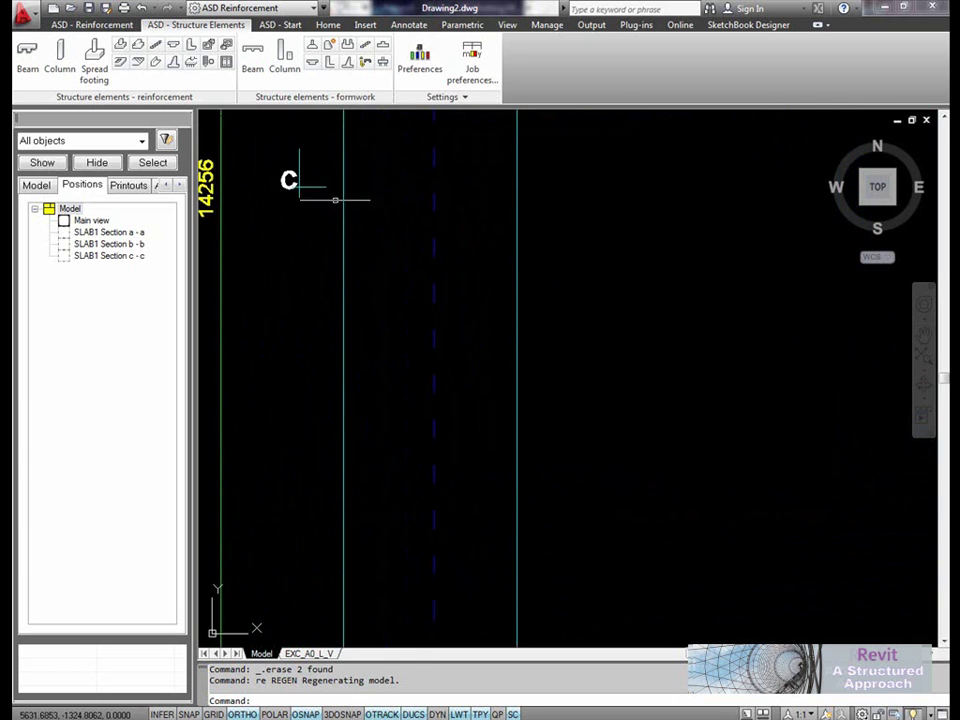
scroll(371, 231, down, 5)
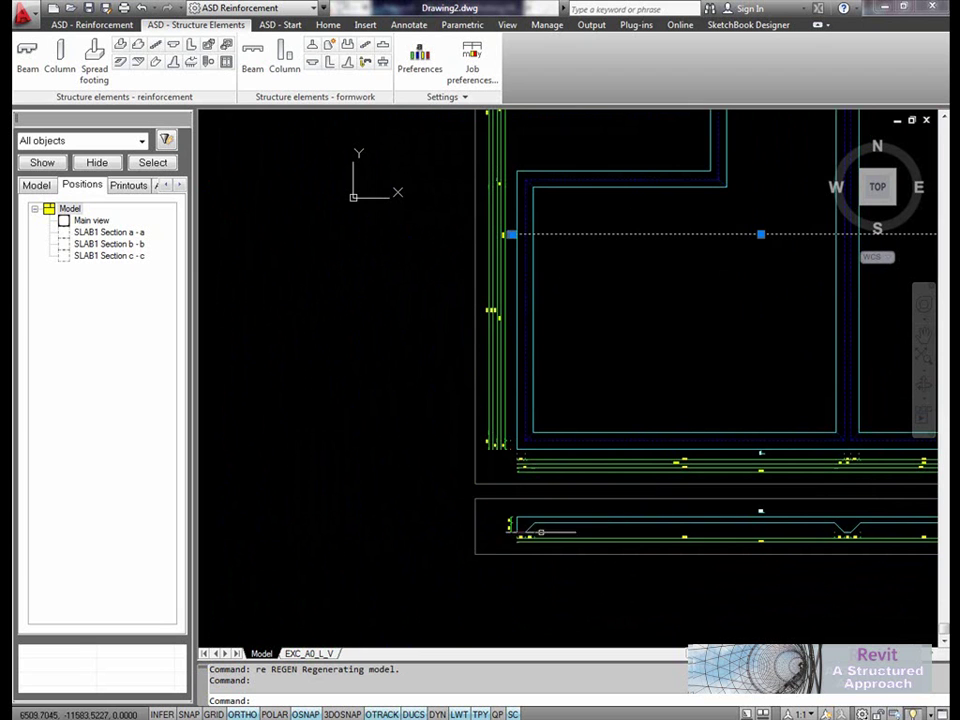
middle_drag(885, 540, 445, 552)
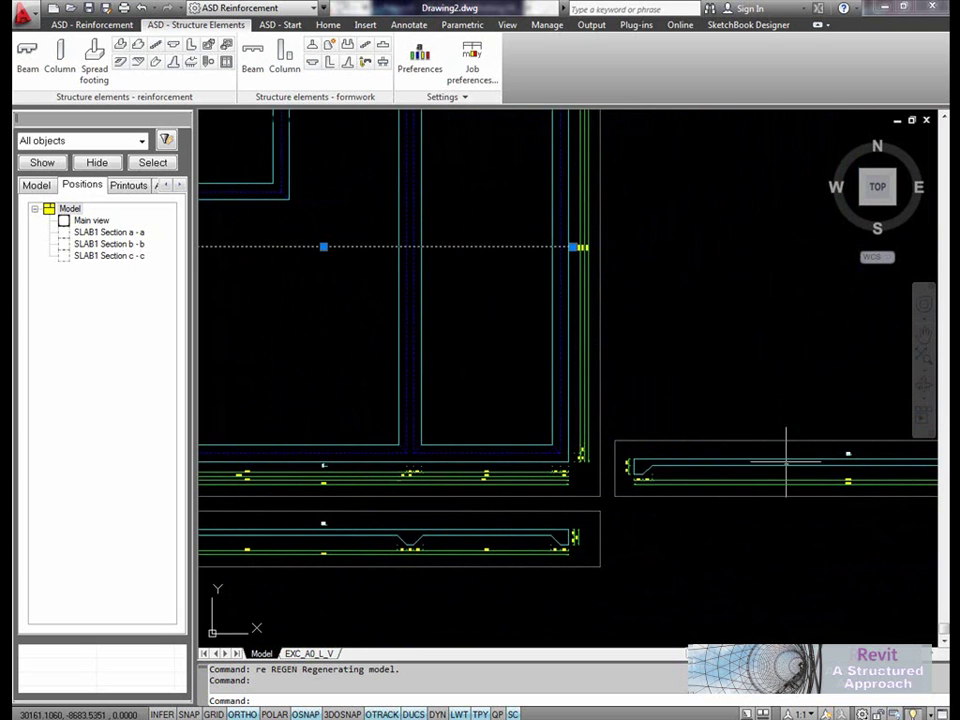
middle_drag(408, 448, 871, 428)
scroll(561, 514, up, 6)
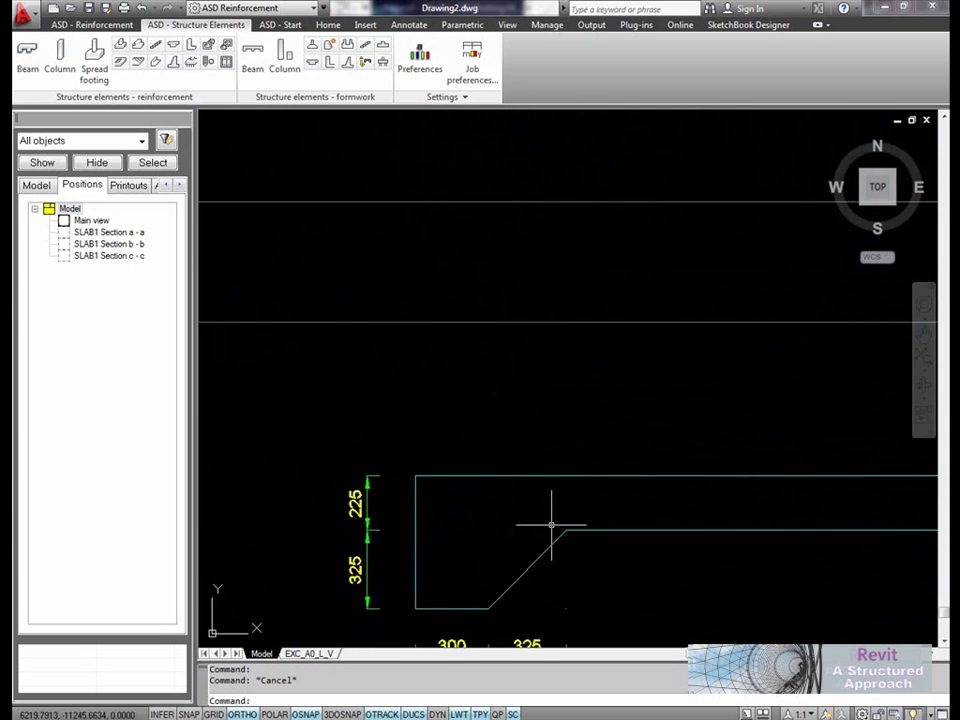
middle_drag(538, 526, 525, 420)
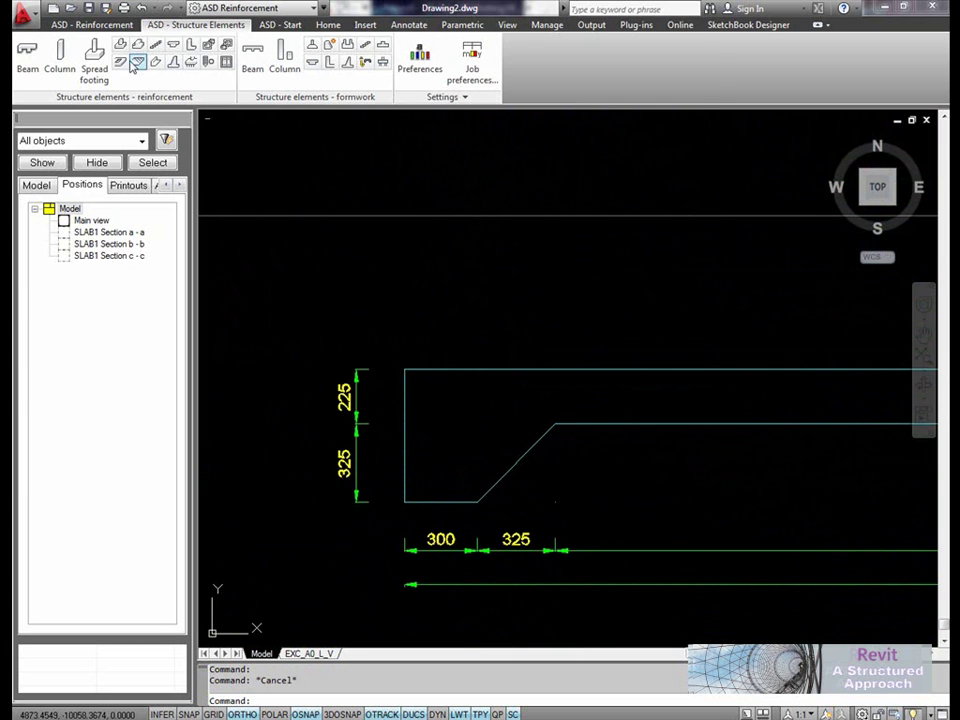
- Draw a closed H10 link with 30 mm cover in the section's left edge thickening, using Diagonal between its lower inner and upper outer corners
click(106, 26)
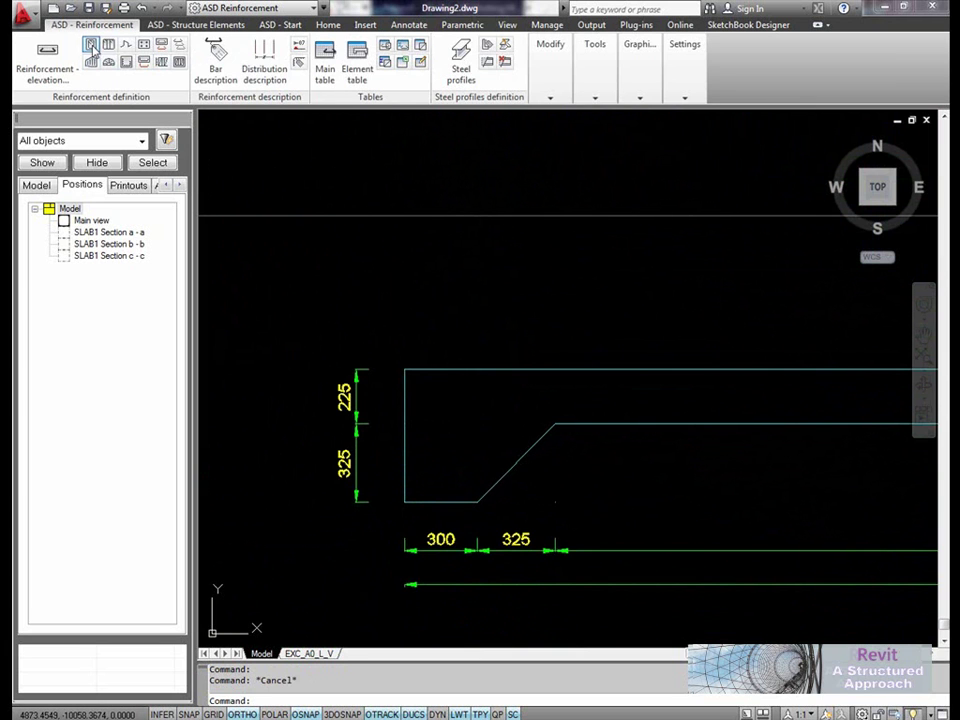
click(91, 46)
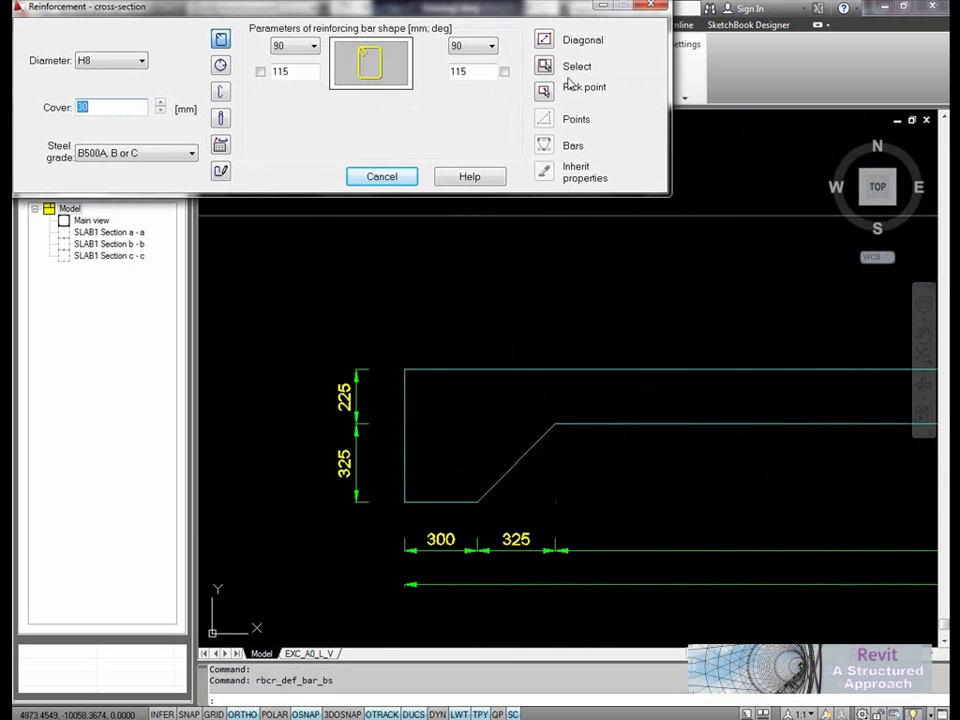
click(97, 62)
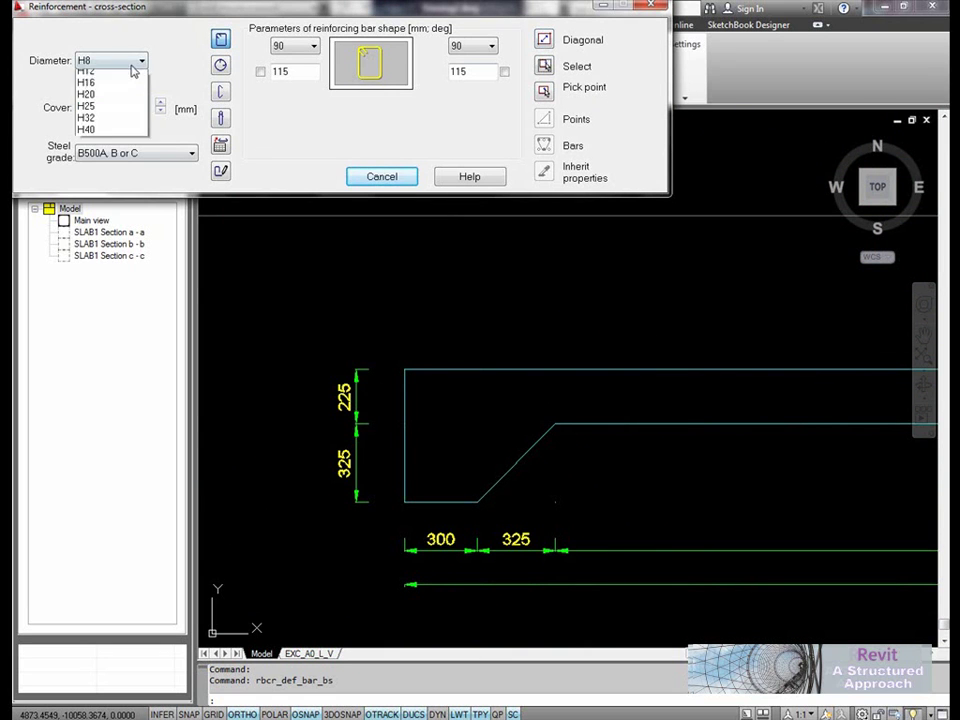
click(90, 79)
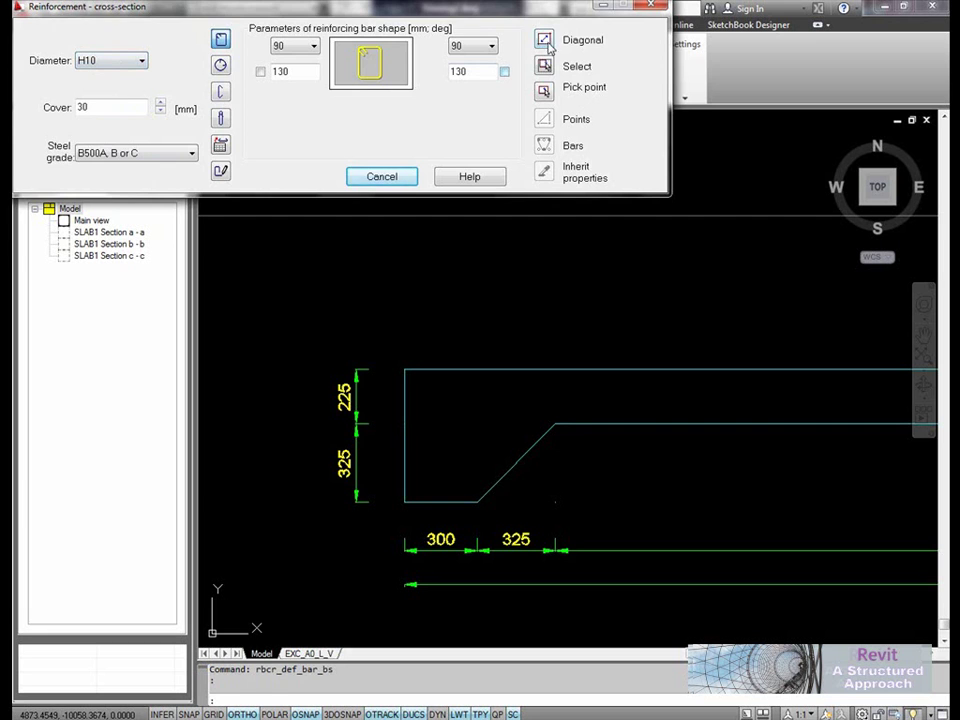
click(544, 41)
click(477, 501)
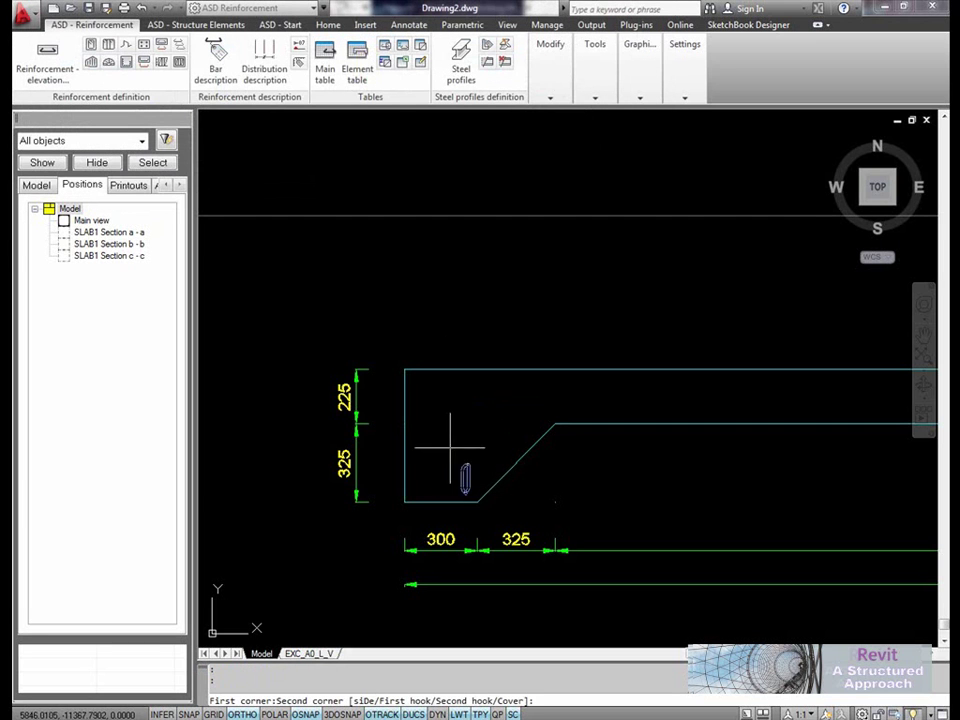
click(404, 370)
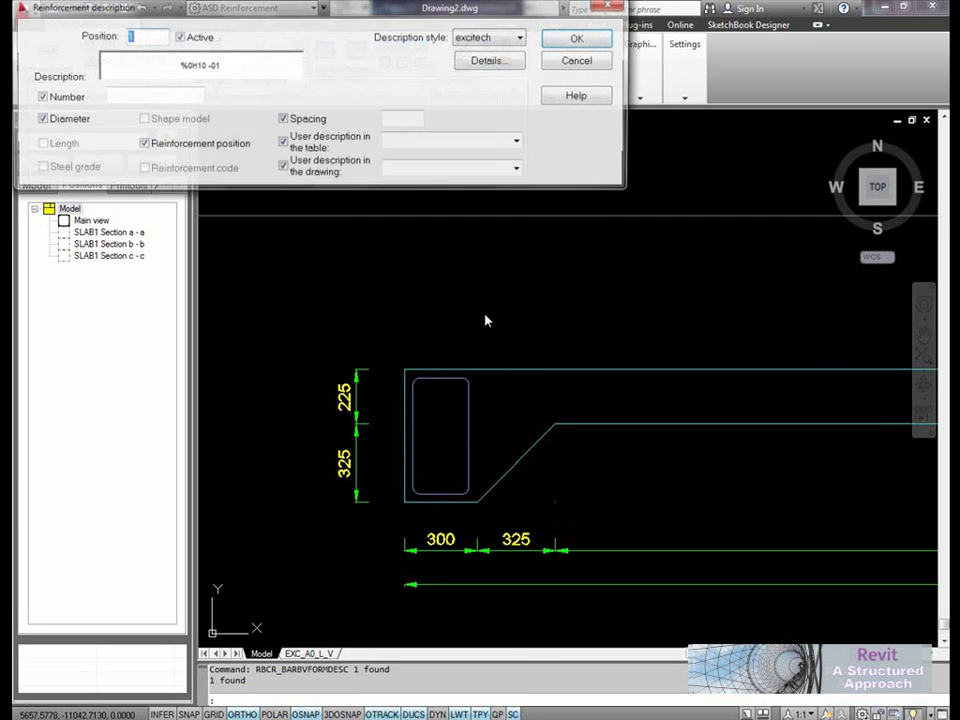
- Accept the link's description for position 1 and place it with a leader above the edge thickening
click(580, 40)
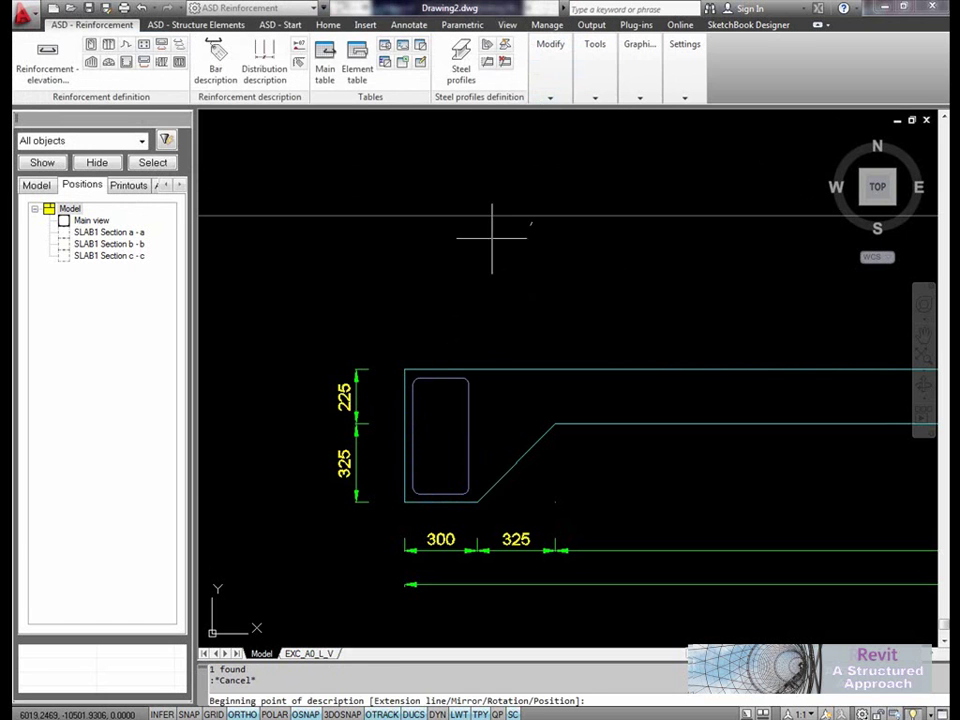
click(432, 291)
key(Return)
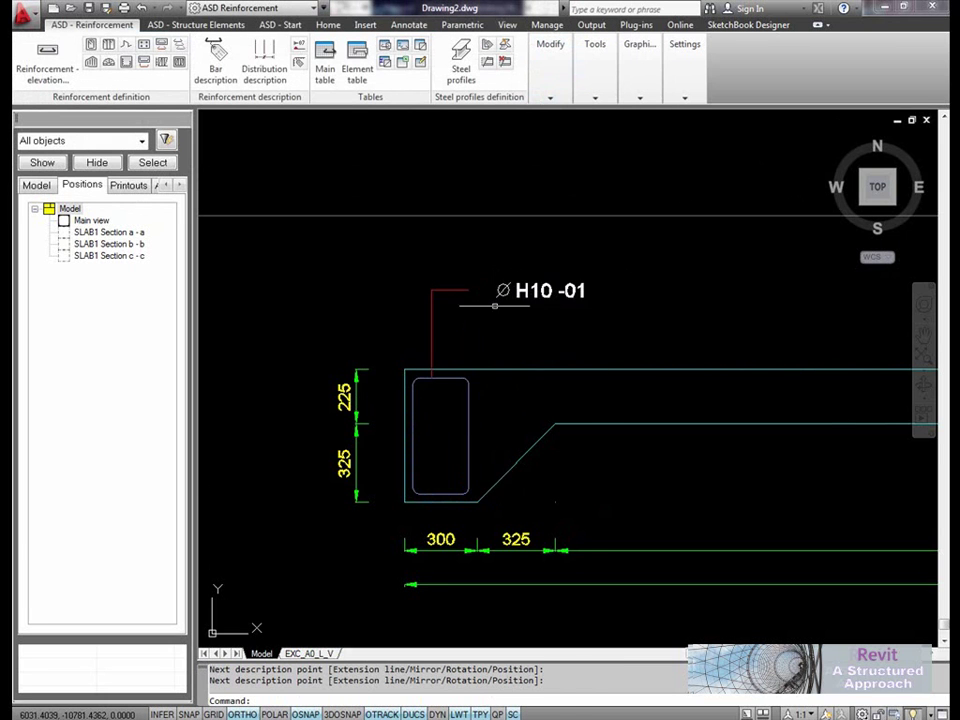
- Draw an H10 U-shaped bar by points with 30 mm cover, along the slab soffit, up the outer edge and back along the top face
middle_drag(492, 323, 454, 287)
click(106, 46)
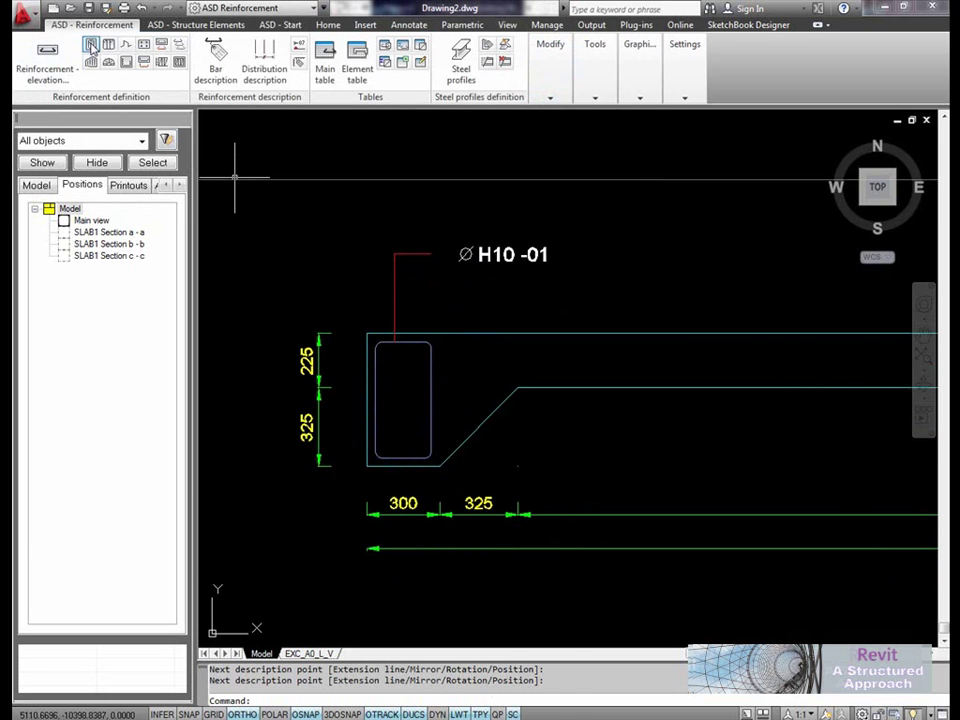
click(221, 173)
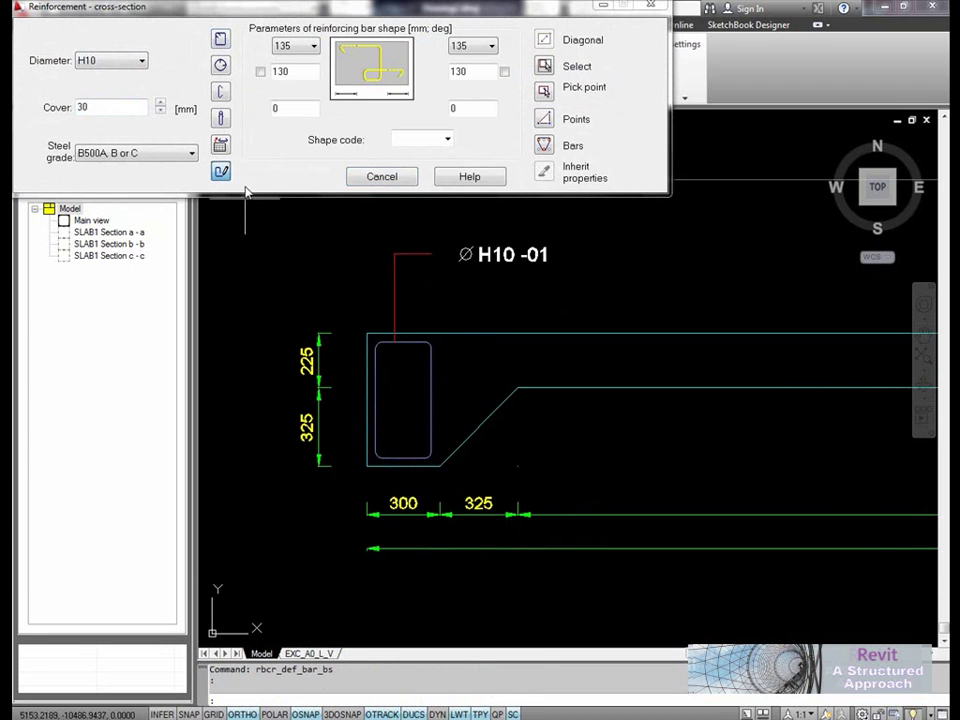
click(545, 120)
click(547, 386)
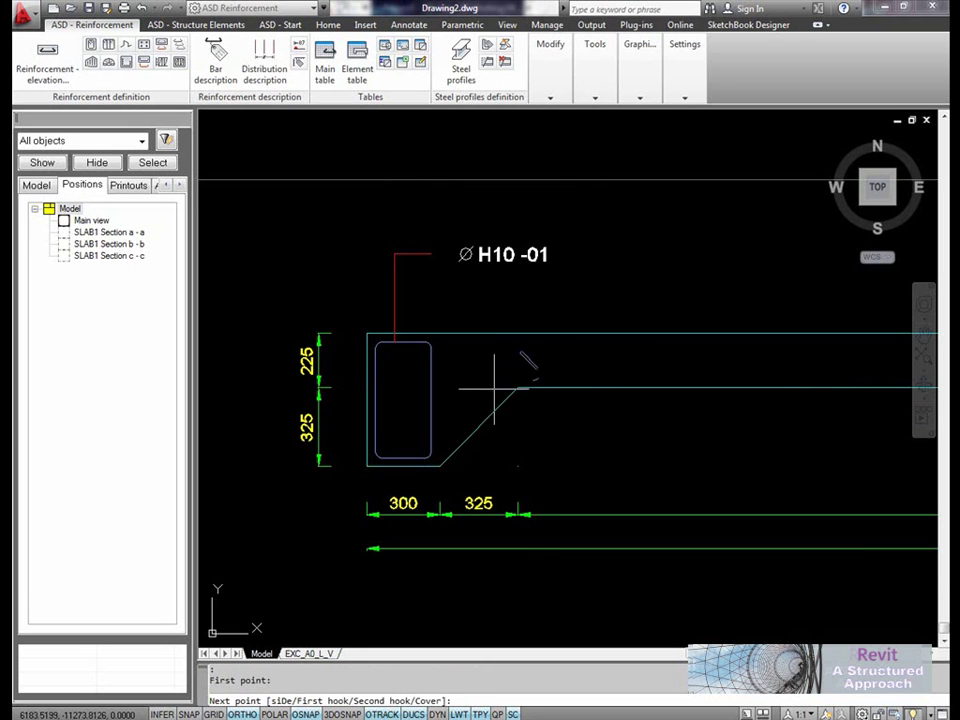
click(364, 386)
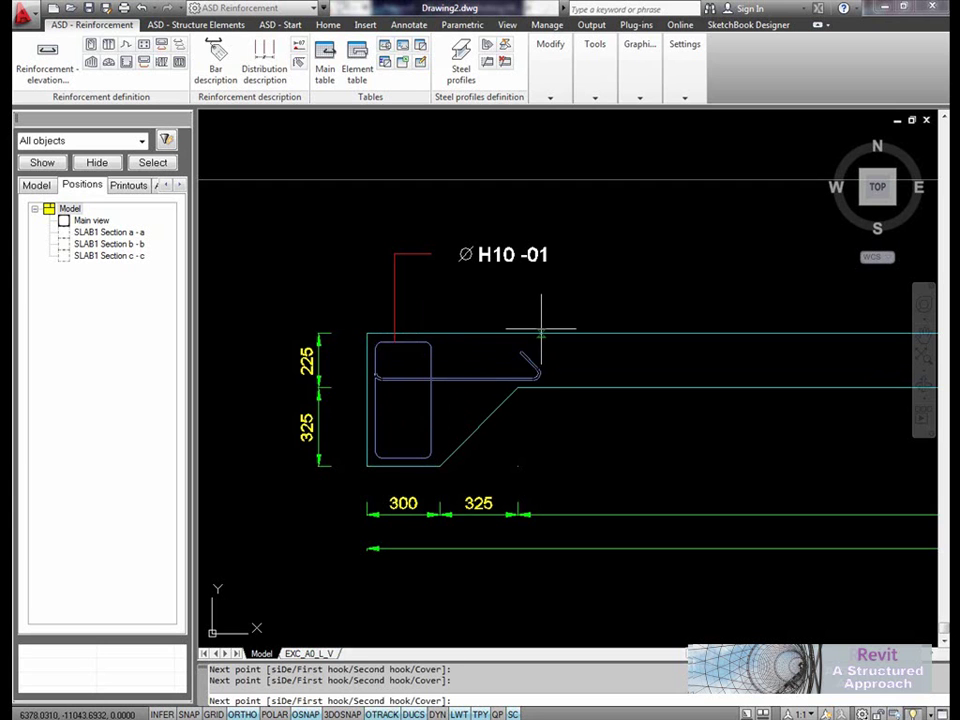
right_click(589, 304)
click(617, 309)
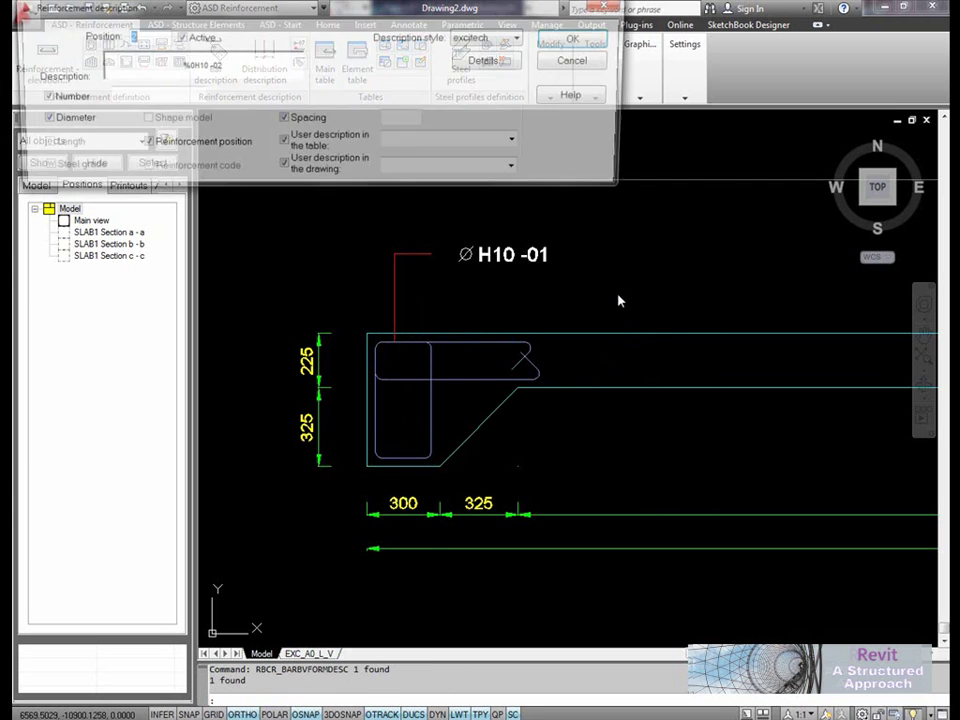
- Accept the U-bar's description for position 2 and place it just below the link's description
click(580, 40)
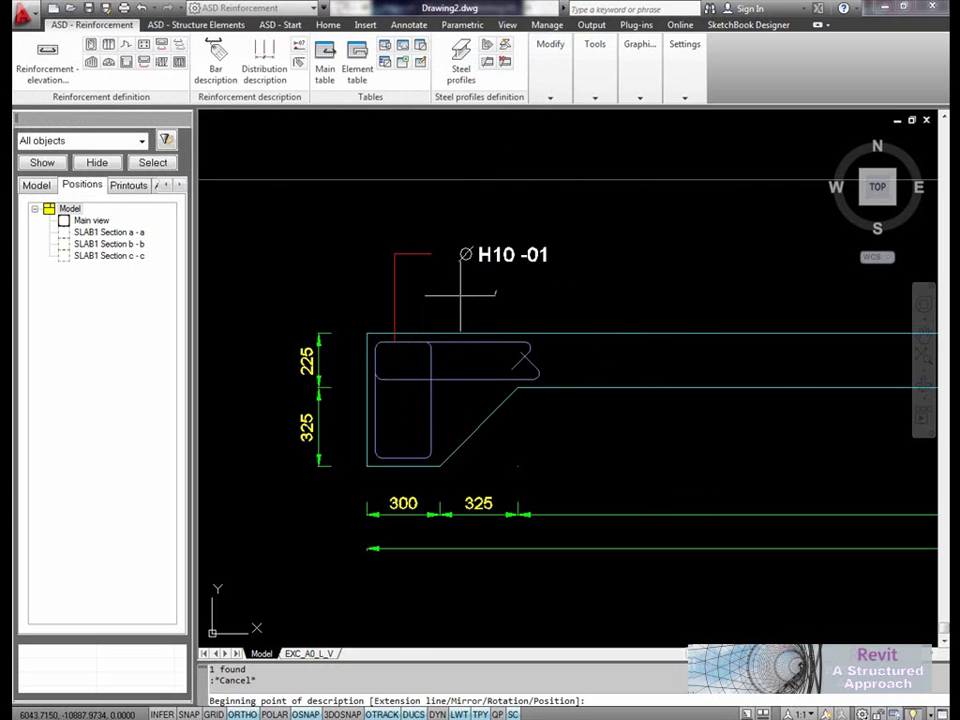
click(440, 338)
right_click(465, 292)
click(495, 300)
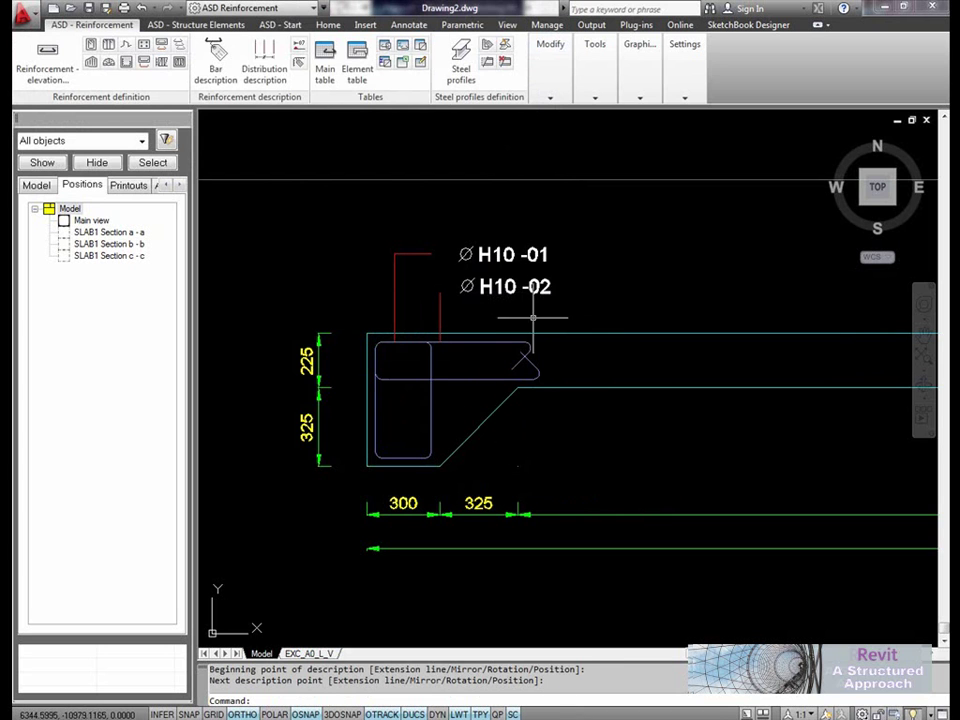
- Set the upper and lower legs of the U-bar to 800 mm with Lengths of reinforcement segments
scroll(521, 338, up, 3)
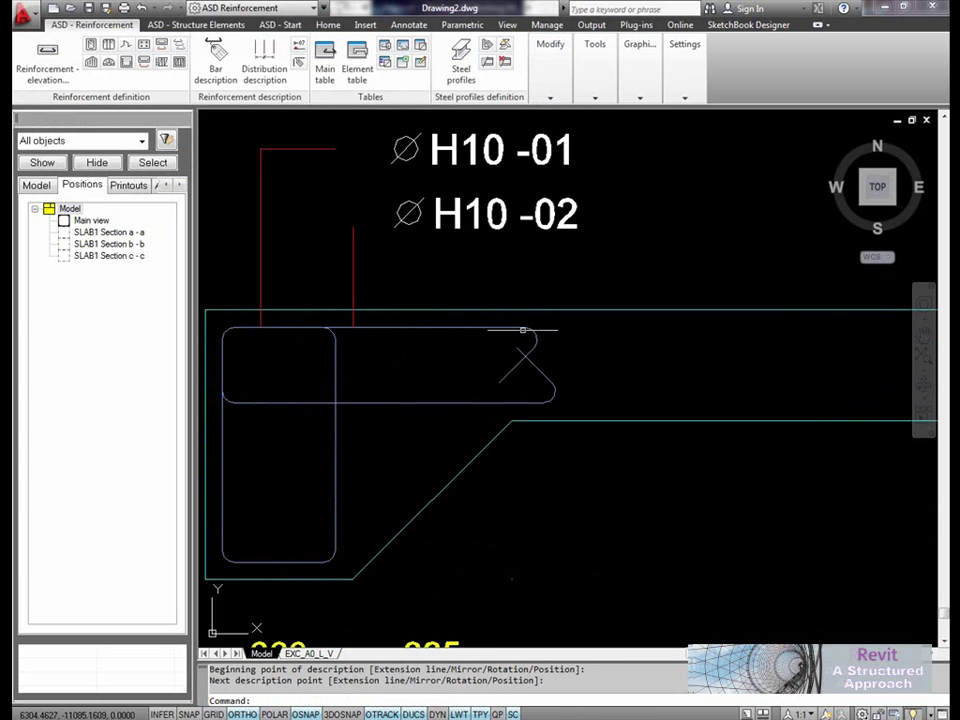
click(561, 99)
click(595, 97)
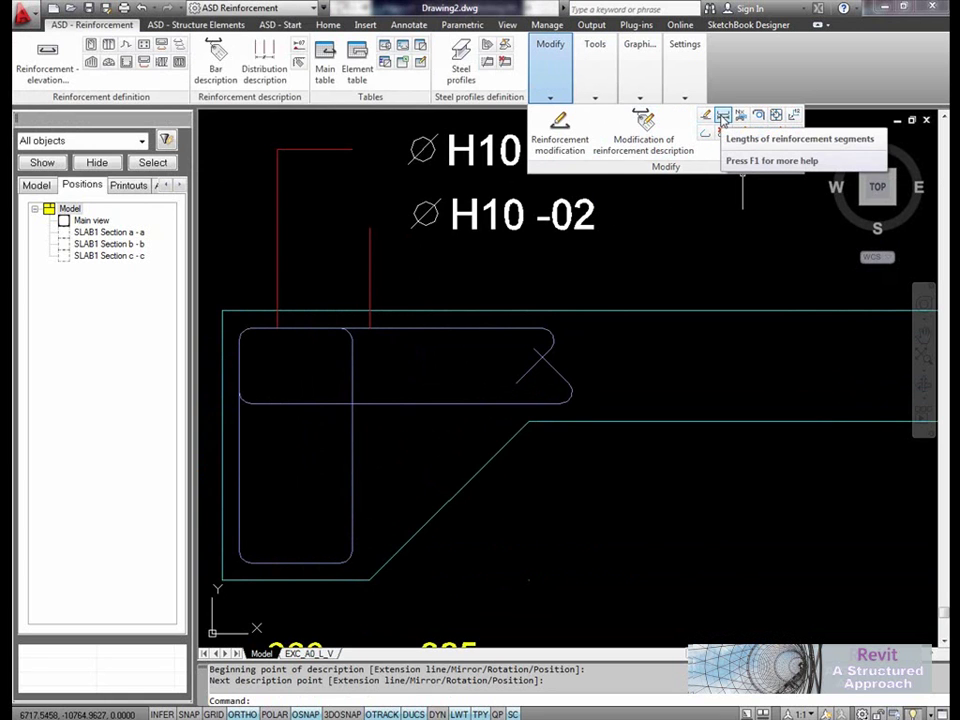
click(722, 116)
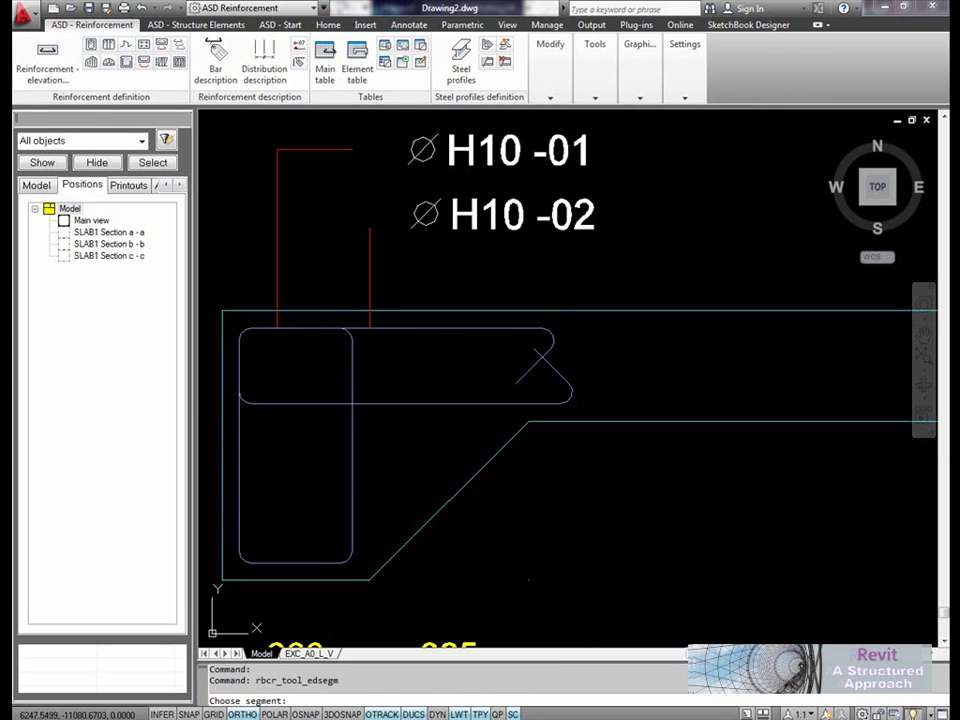
click(507, 331)
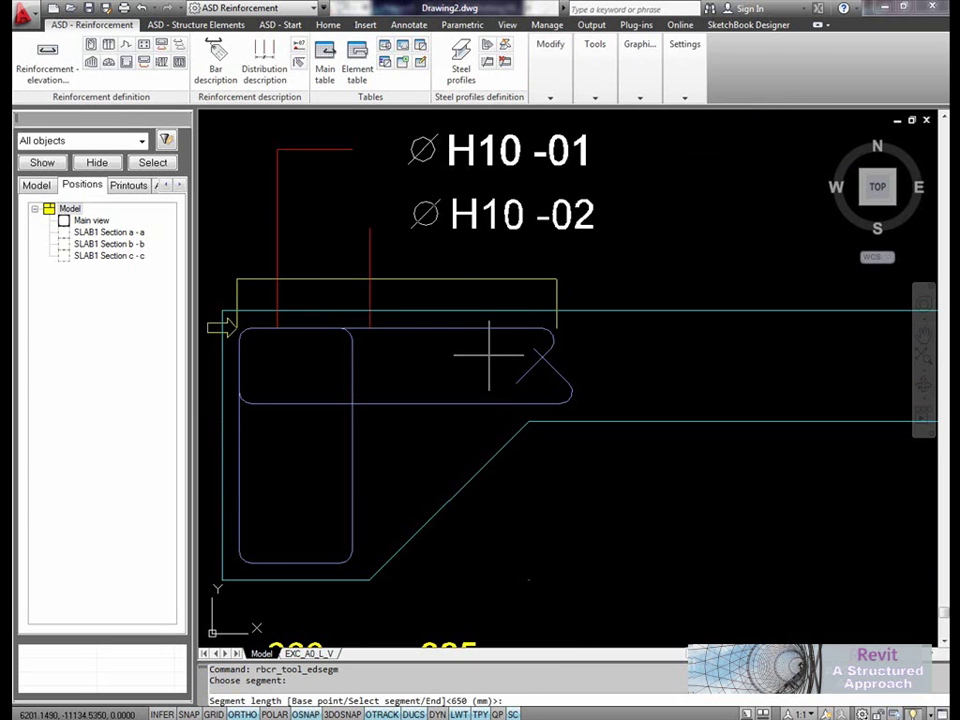
text(800)
key(Return)
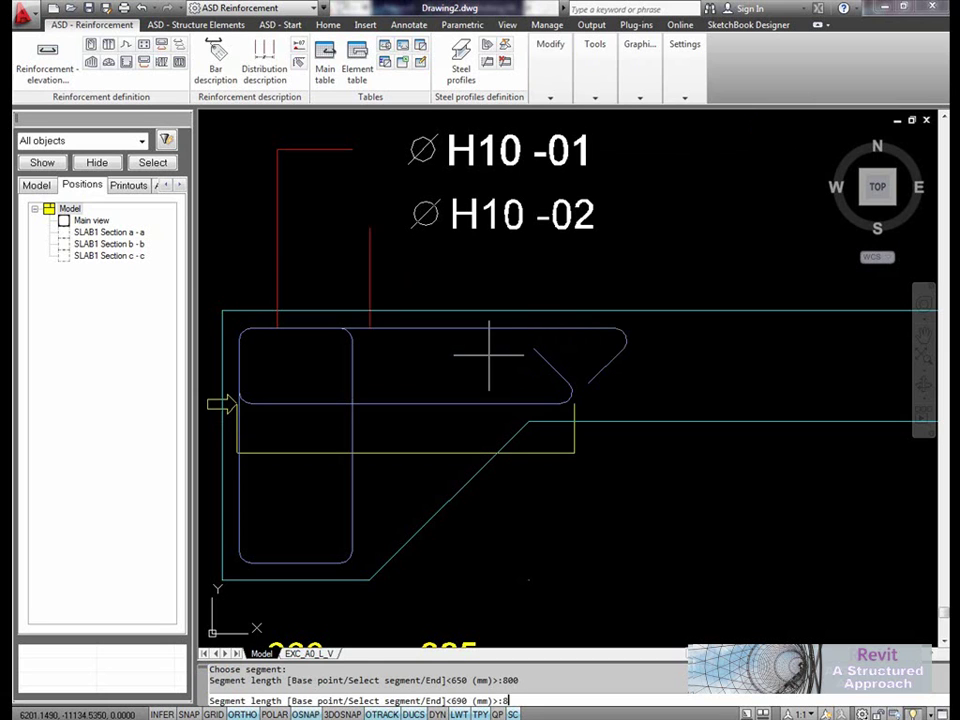
text(800)
key(Return)
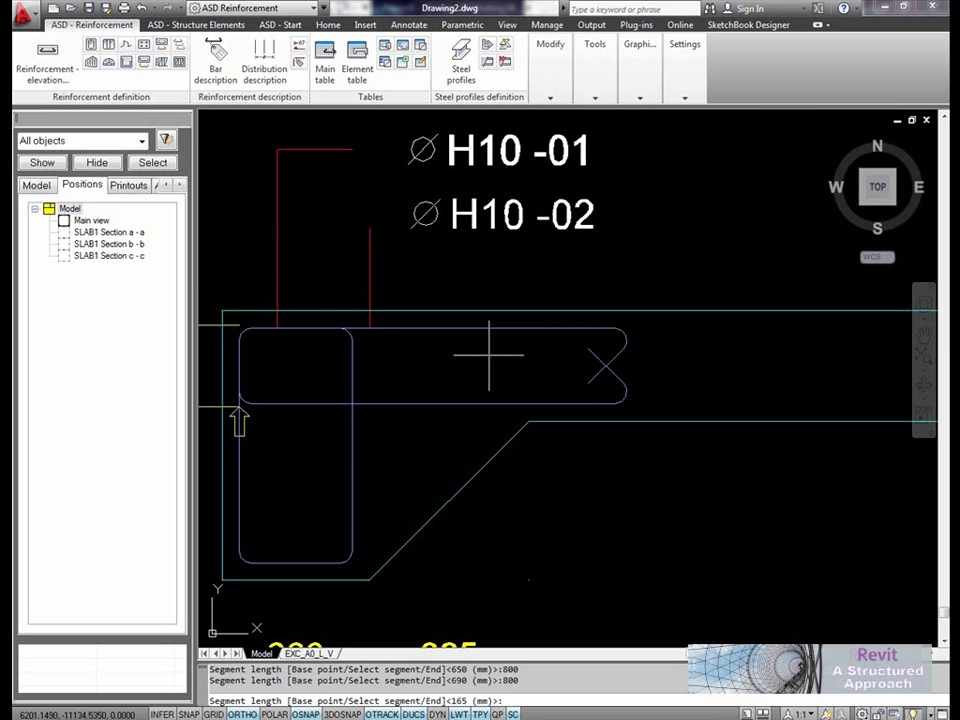
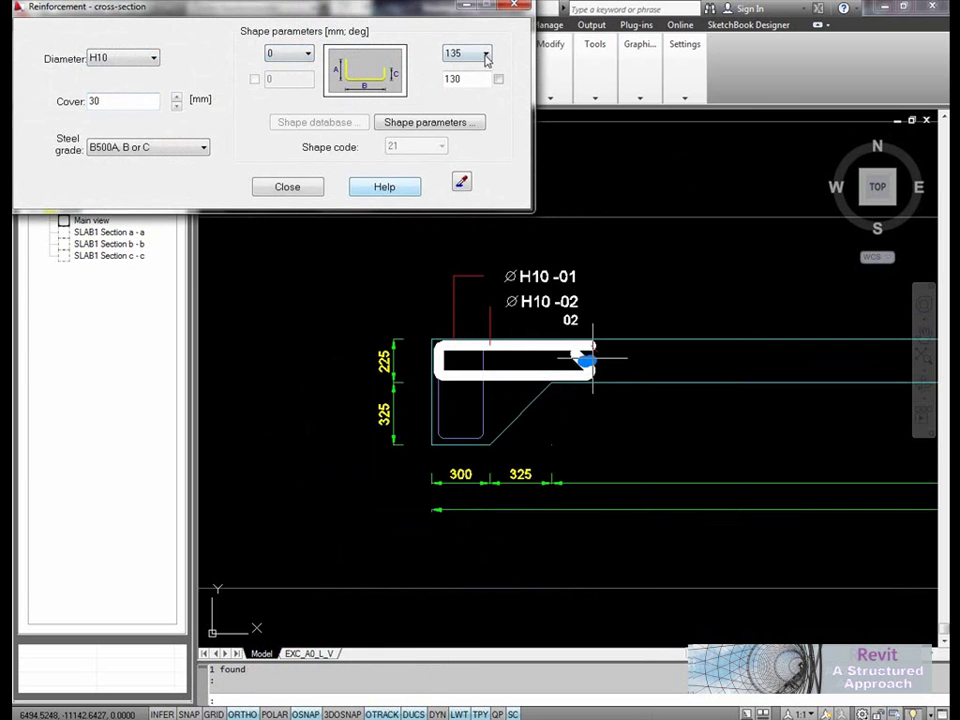
- Set the U-bar's remaining end hook angle to 0 so the bar has no hooks
click(455, 67)
click(288, 187)
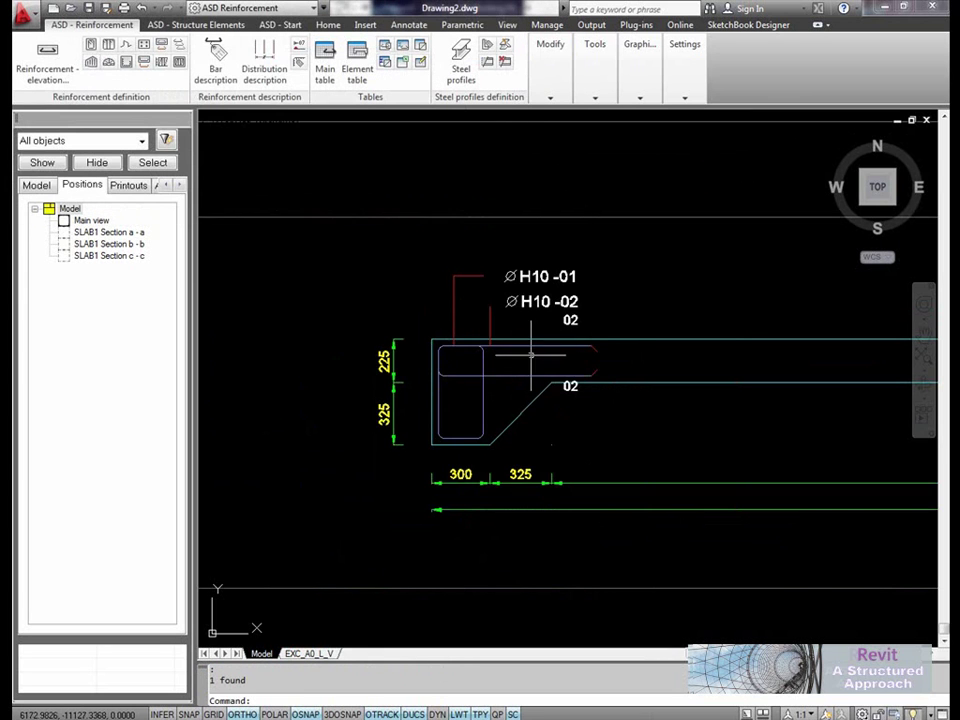
- Reposition the U-bar's two 02 end marks with their grips, bringing the upper one closer to the slab's top edge
scroll(520, 362, up, 3)
scroll(575, 420, up, 2)
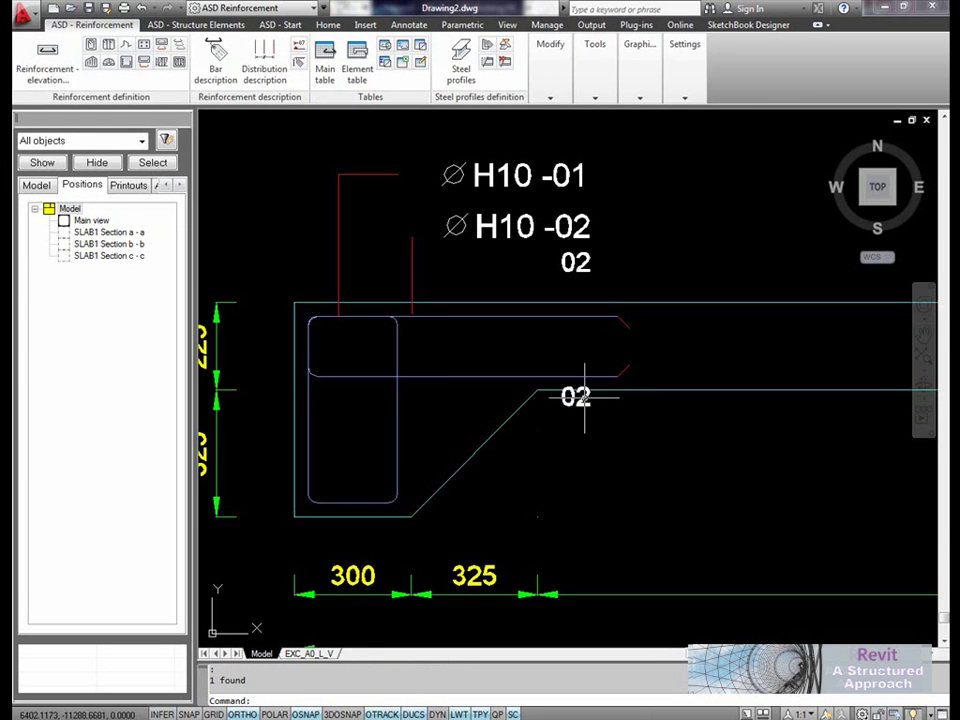
click(612, 345)
click(613, 346)
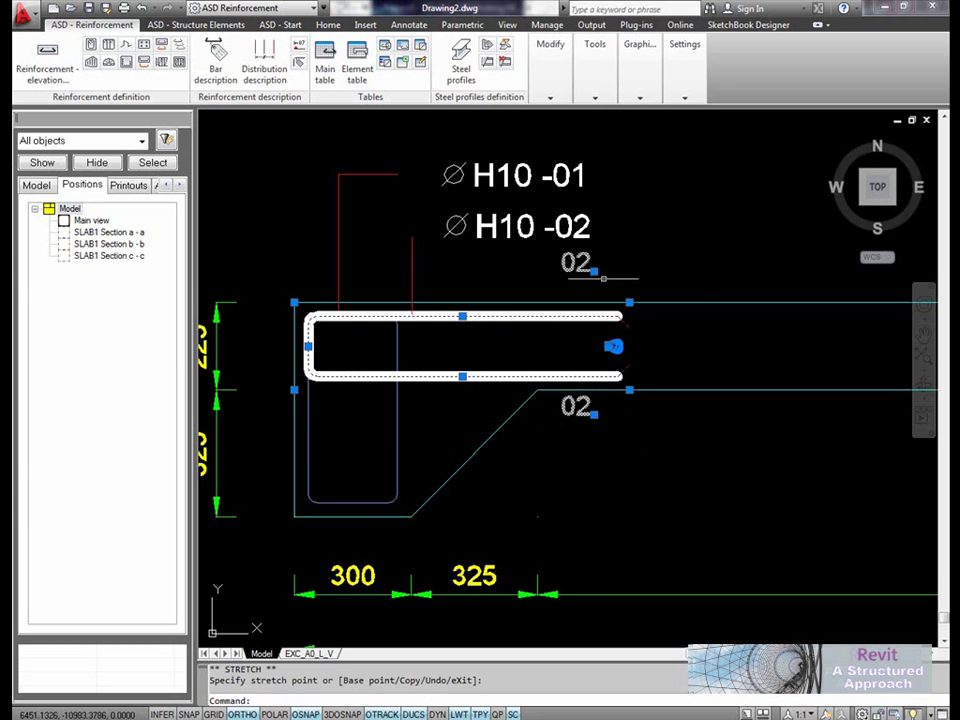
click(597, 287)
key(Escape)
scroll(590, 295, down, 6)
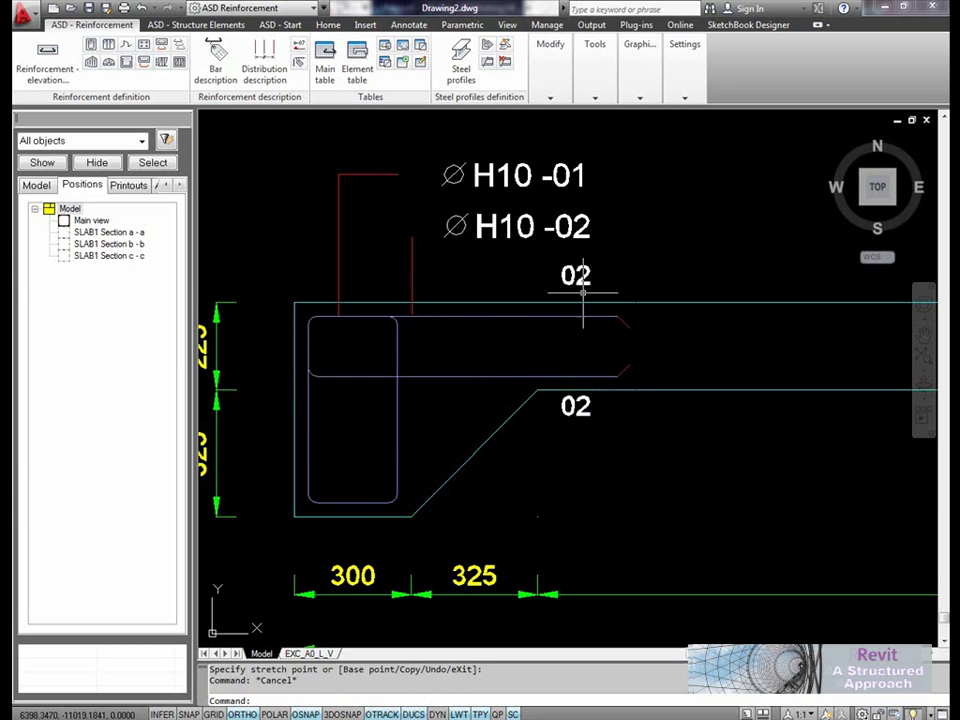
- Start a reinforcement distribution for the U-bar in the section, using the Along polyline distribution type
scroll(491, 358, down, 1)
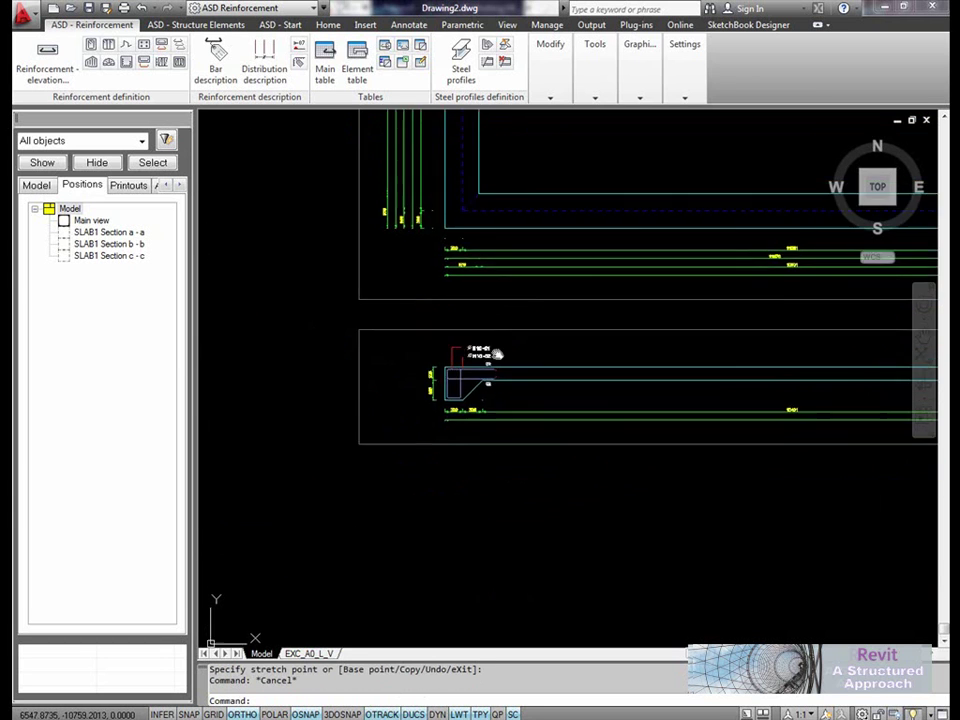
middle_drag(508, 314, 479, 439)
scroll(479, 438, down, 2)
middle_drag(463, 377, 424, 480)
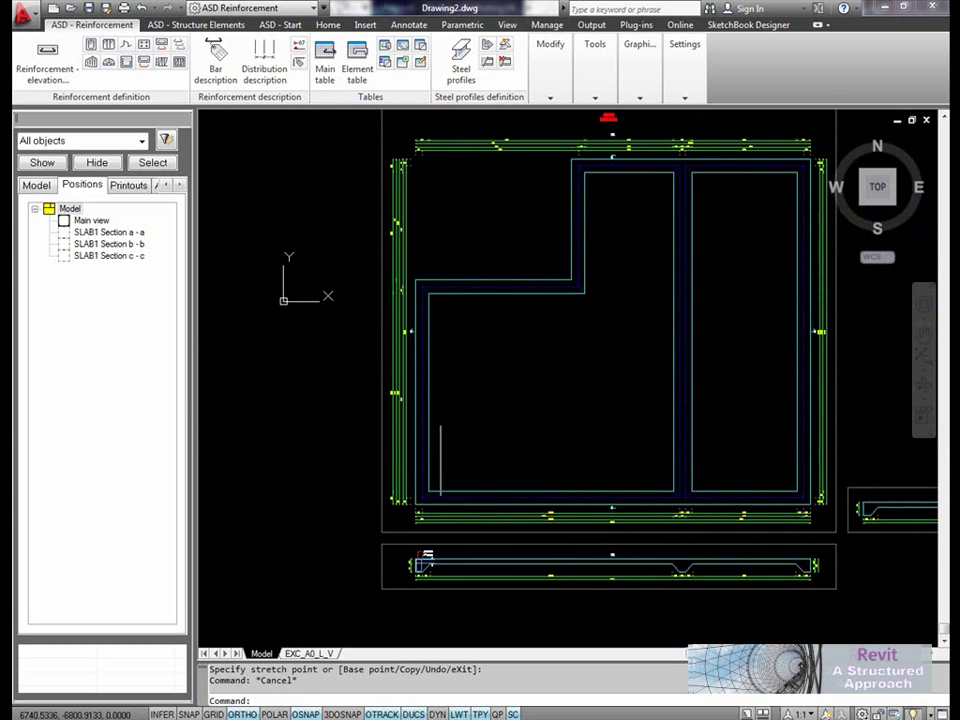
middle_drag(488, 303, 457, 303)
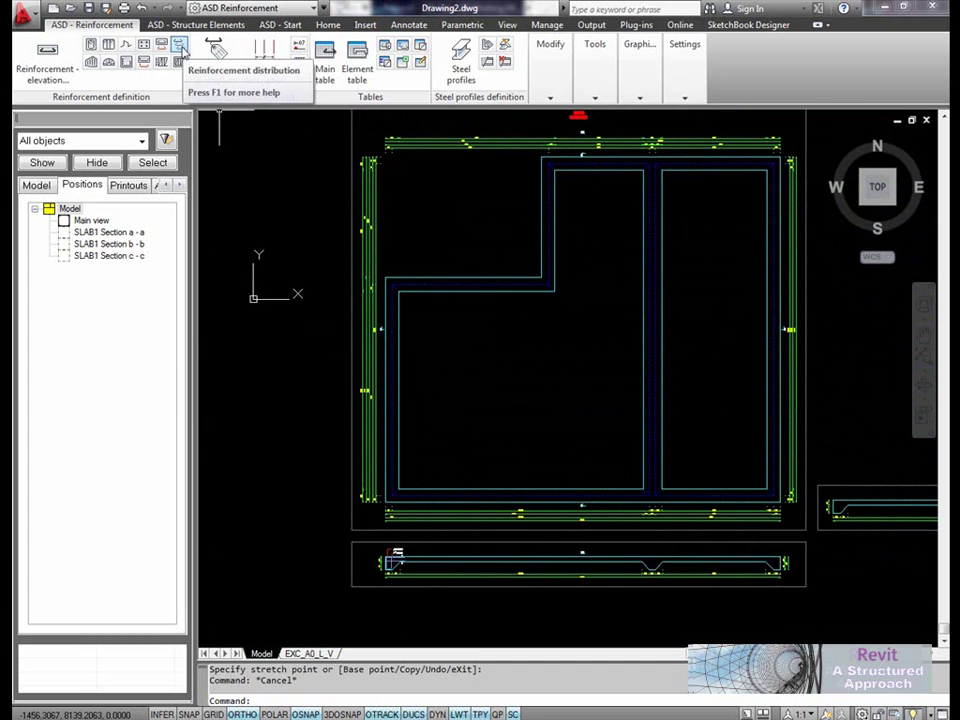
click(180, 47)
scroll(390, 575, up, 5)
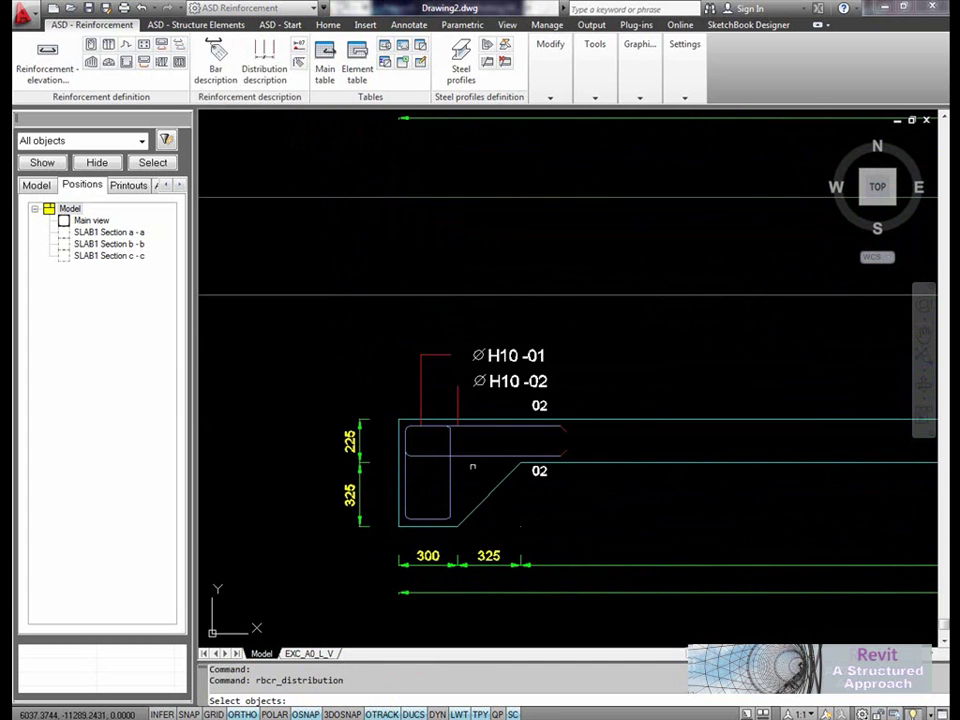
click(474, 457)
key(Return)
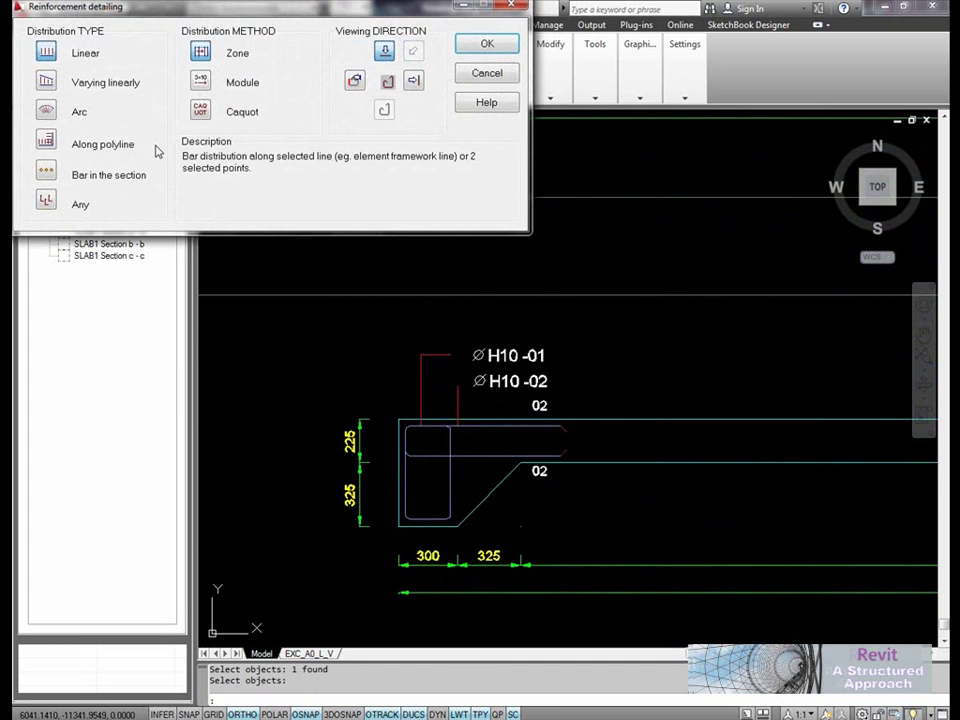
click(47, 142)
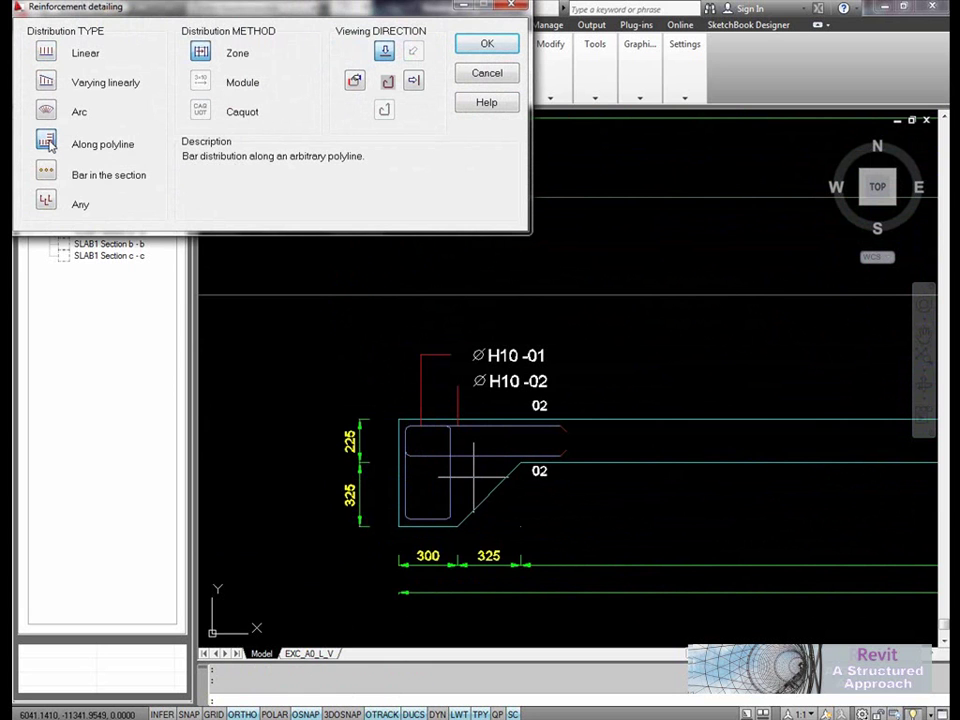
click(489, 47)
- Outline the distribution path in plan from the slab's lower-left corner up the outer edge and around the step to the top corner
scroll(504, 263, down, 6)
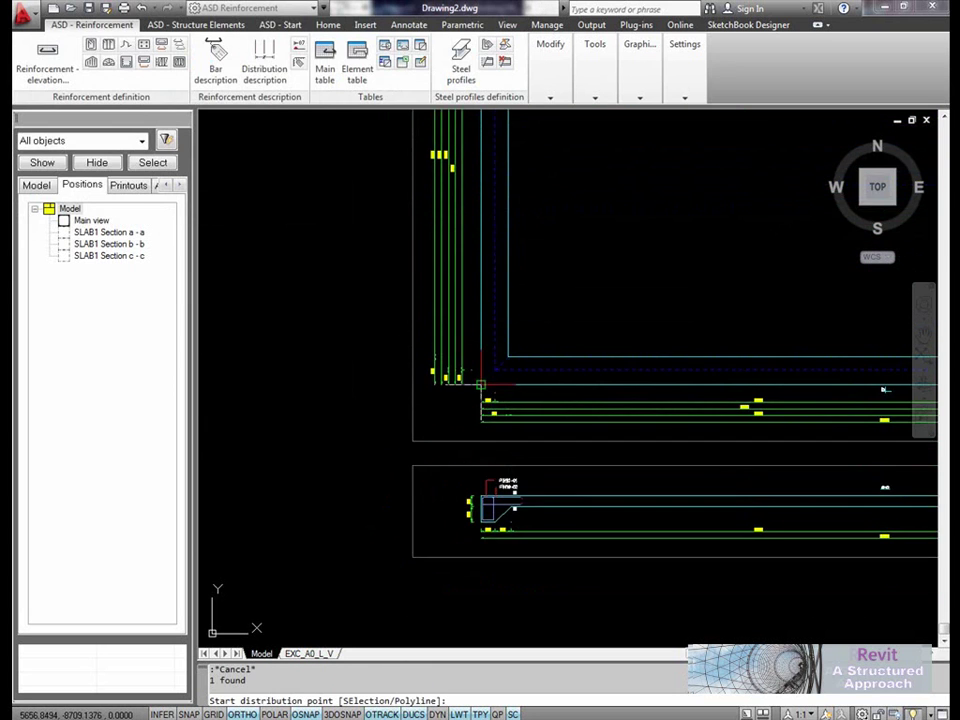
click(481, 384)
middle_drag(513, 234, 529, 478)
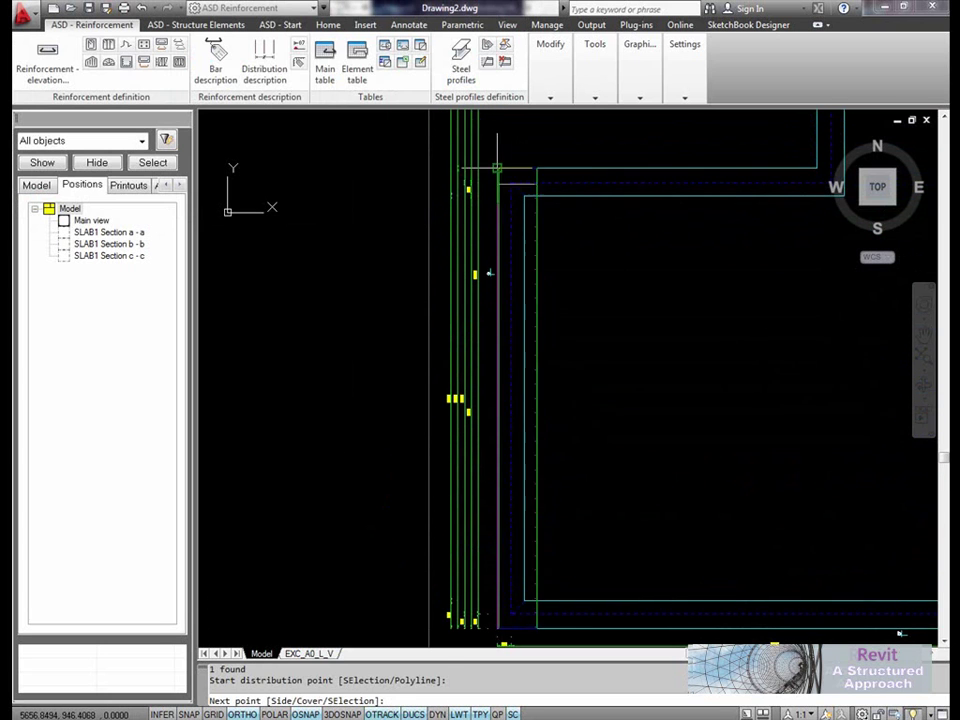
click(497, 168)
middle_drag(830, 156, 659, 410)
click(658, 235)
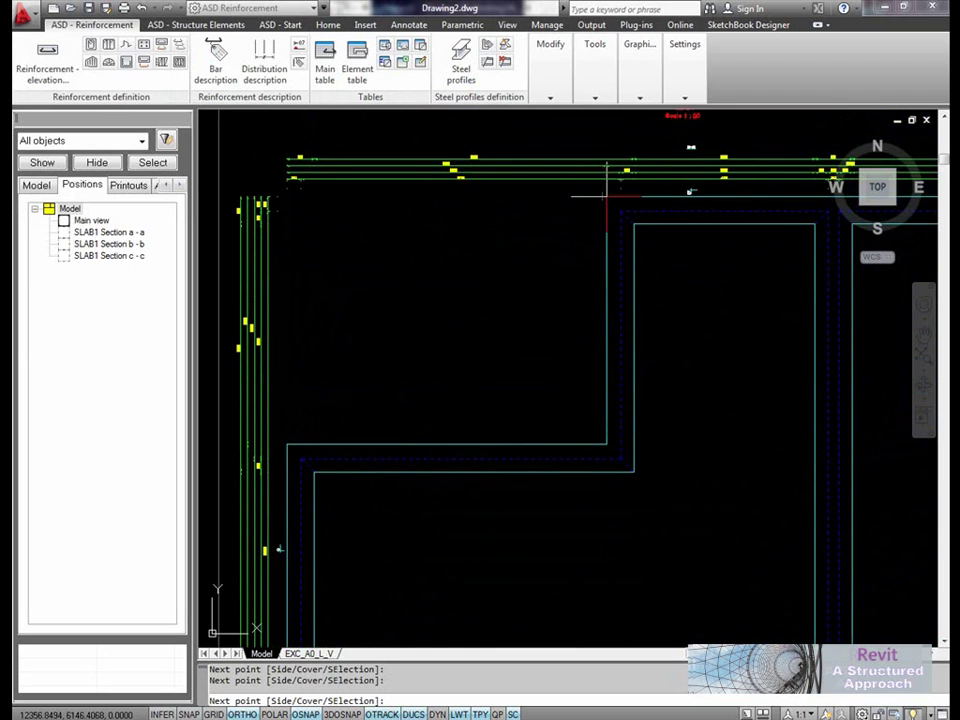
right_click(686, 274)
click(703, 281)
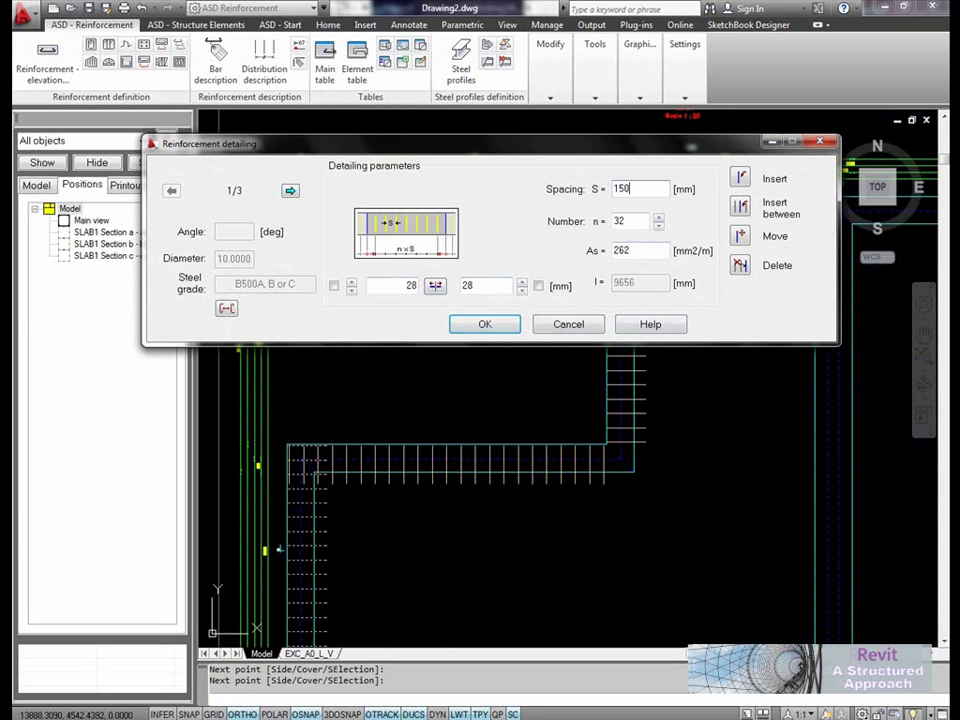
- Set the distribution's first segment to a number of 63 and even out its end distances at 40 mm
double_click(649, 228)
text(64)
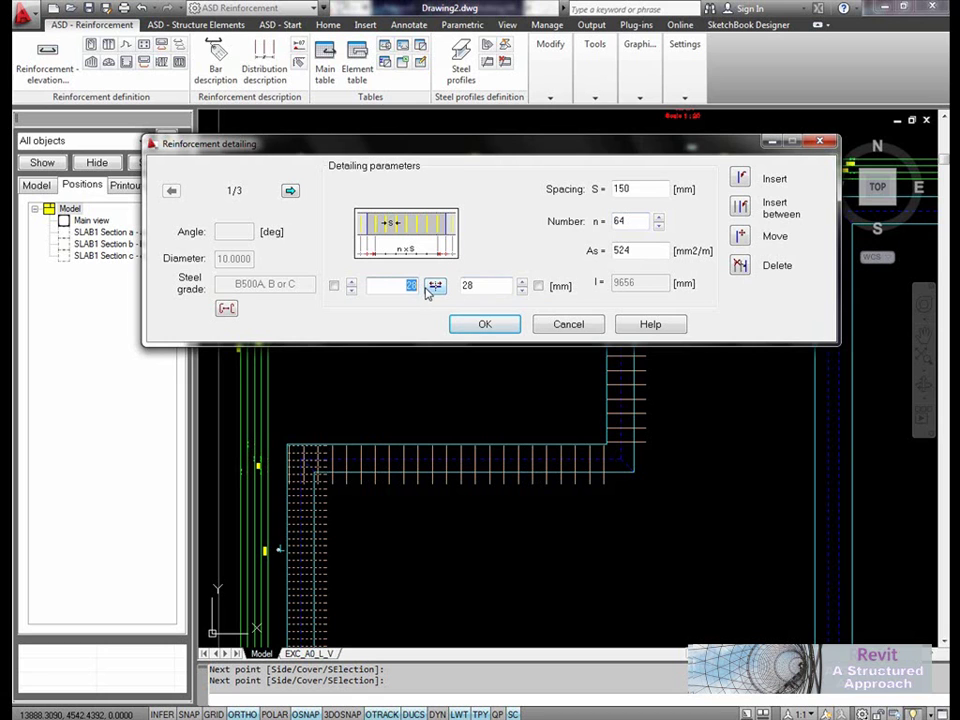
click(437, 287)
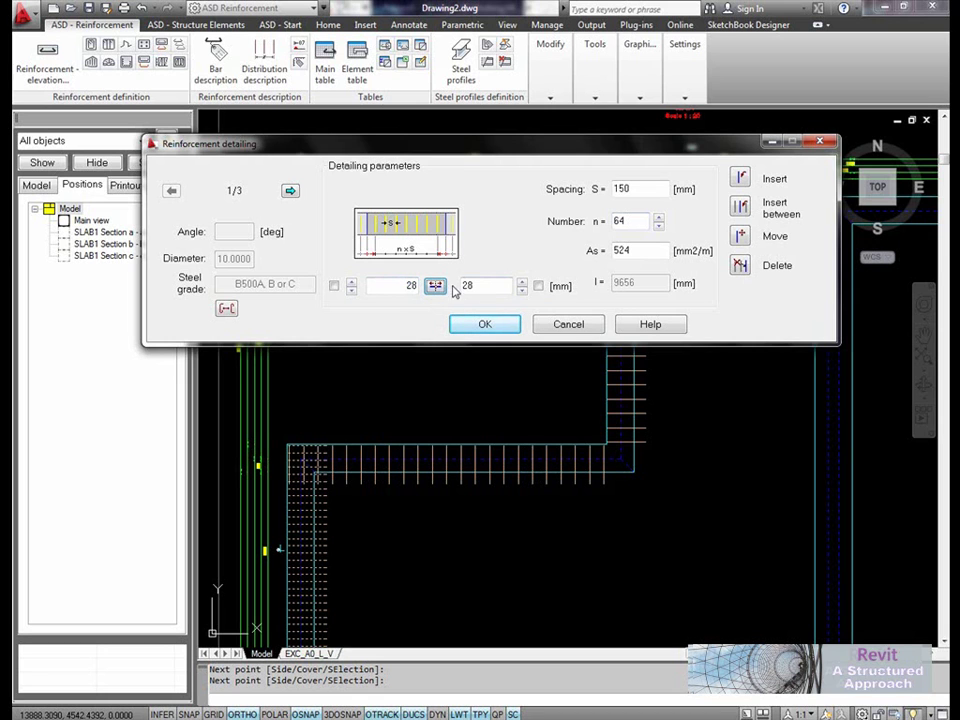
click(659, 226)
click(401, 286)
double_click(488, 286)
text(30)
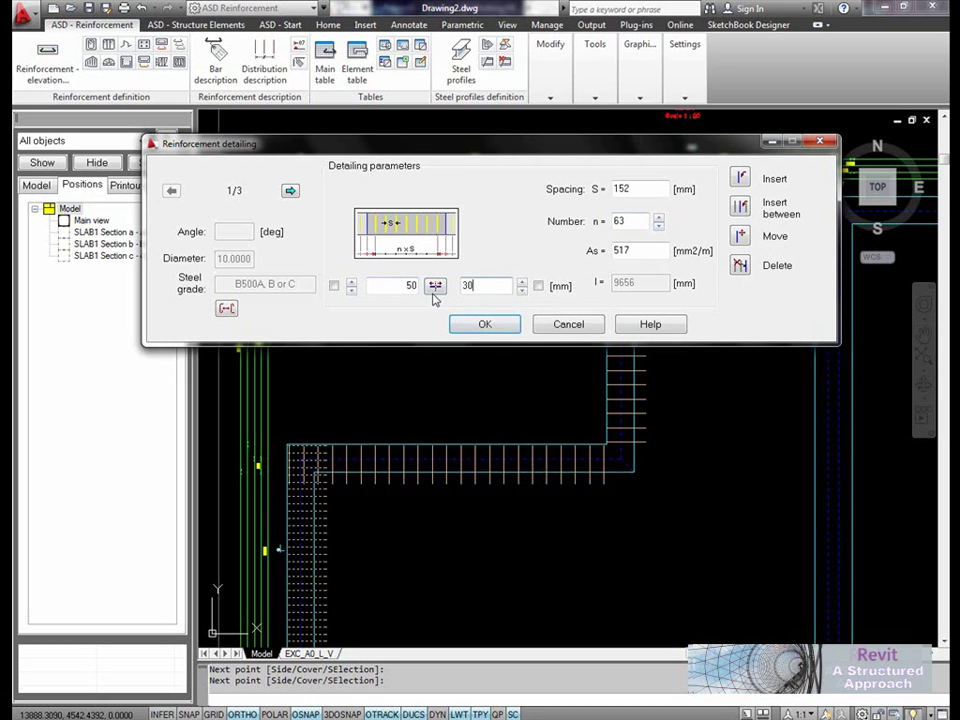
click(435, 286)
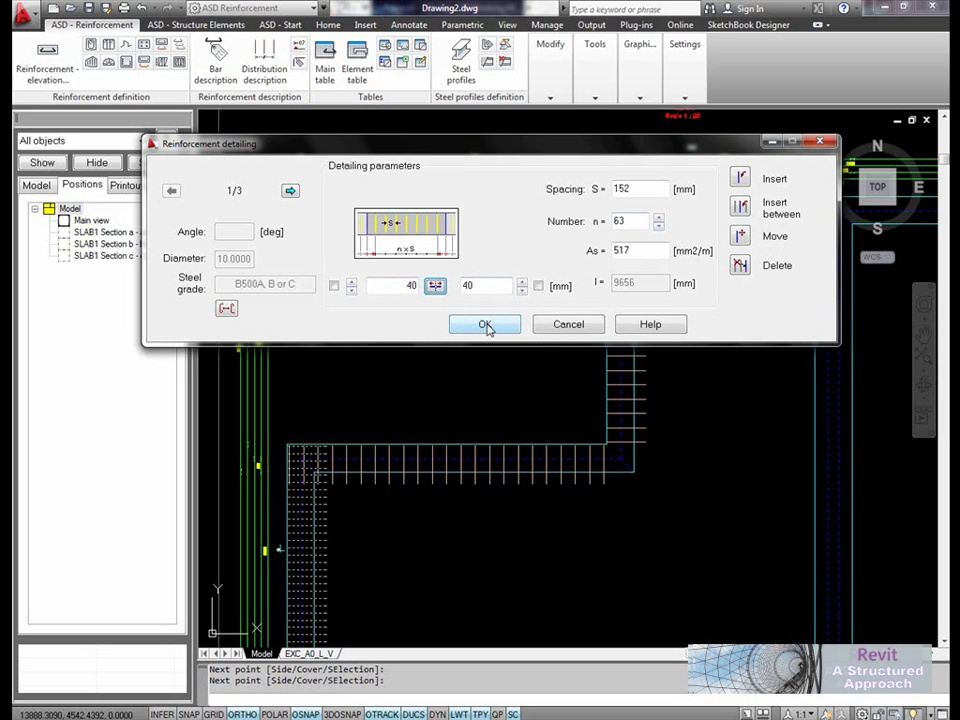
- Set the spacing of the second and third distribution segments to 150 mm and accept the distribution
click(290, 190)
click(291, 190)
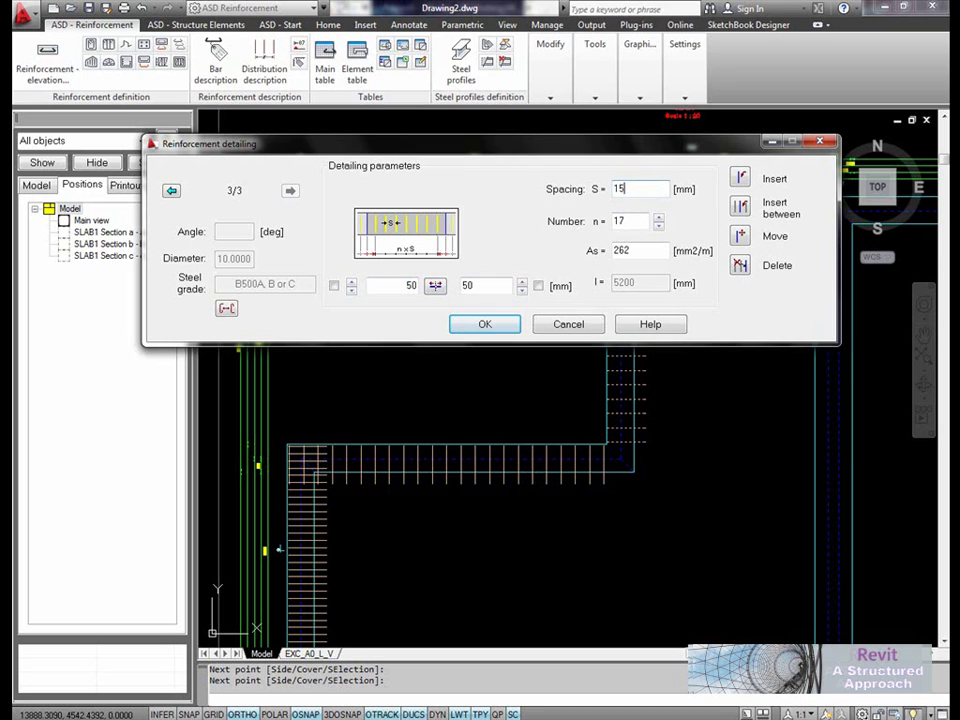
click(173, 192)
drag(632, 188, 546, 189)
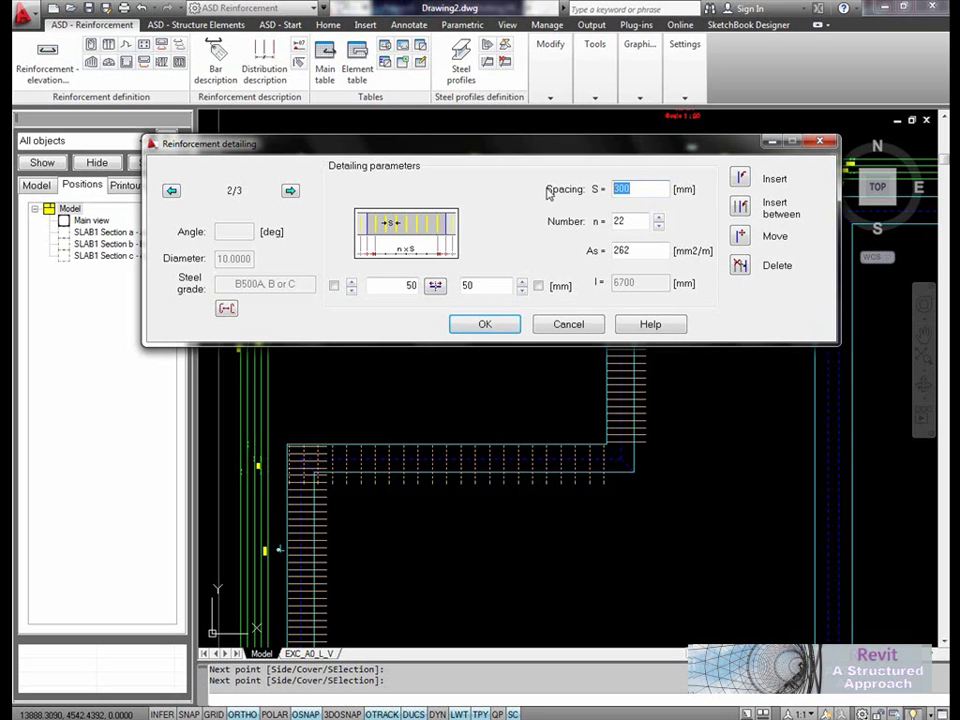
click(486, 287)
click(484, 326)
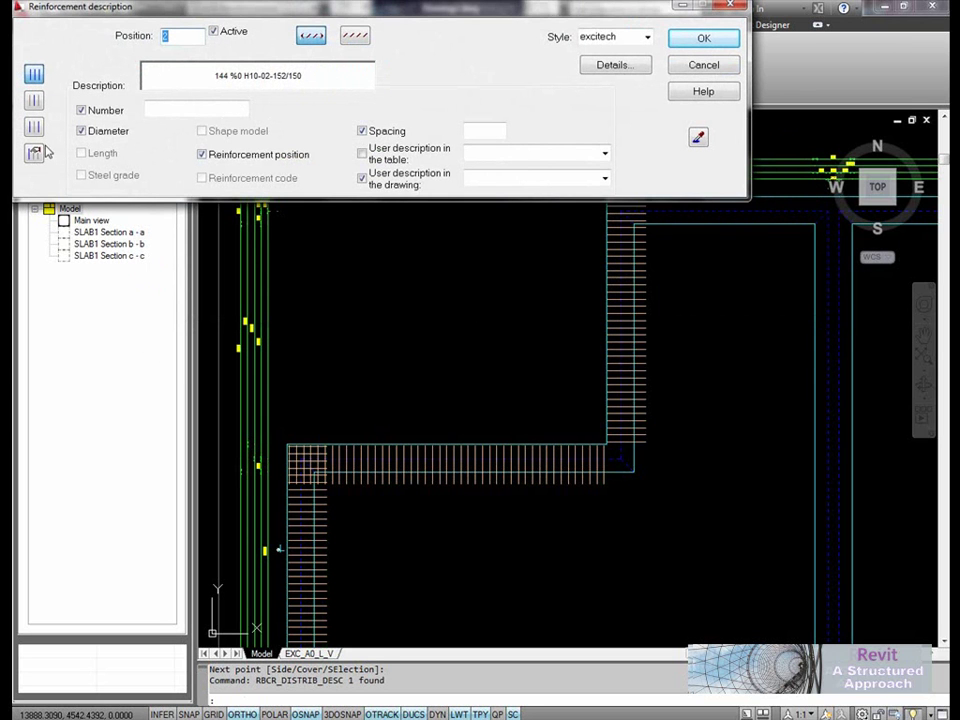
- Limit the distribution's display to user-picked bars, pick one on the slab's left edge and place the distribution line within the edge thickening
click(35, 155)
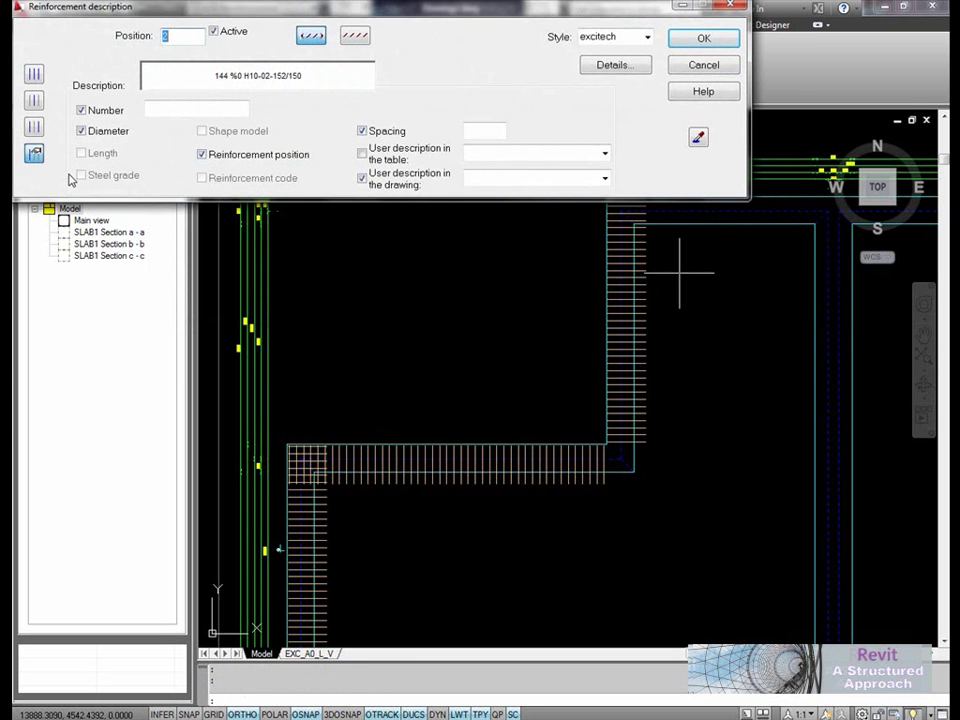
click(711, 39)
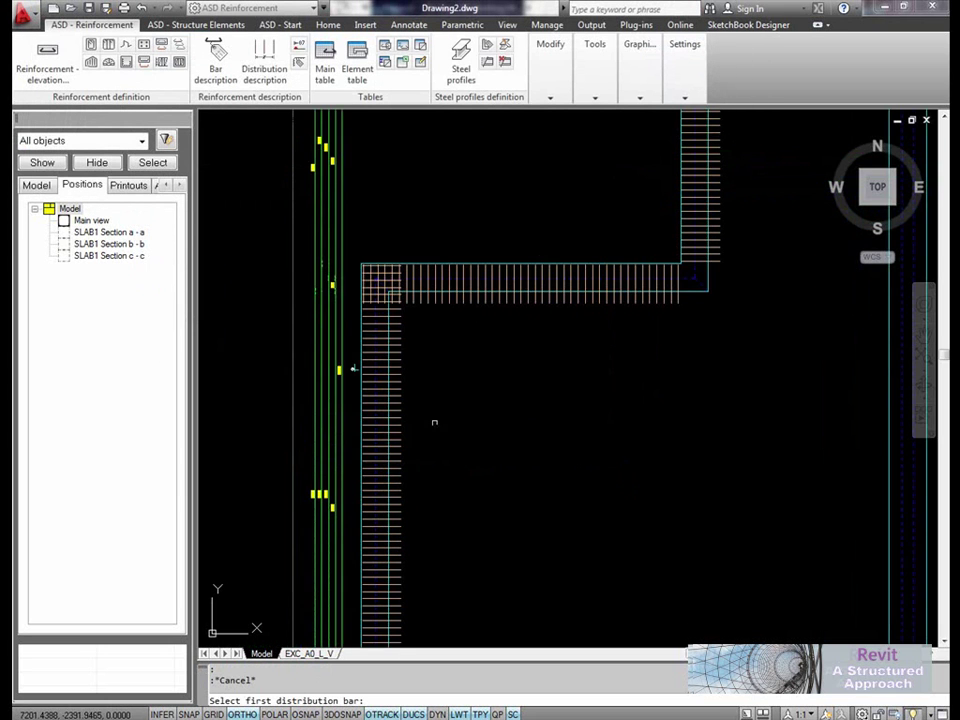
scroll(393, 481, up, 3)
click(394, 482)
right_click(450, 476)
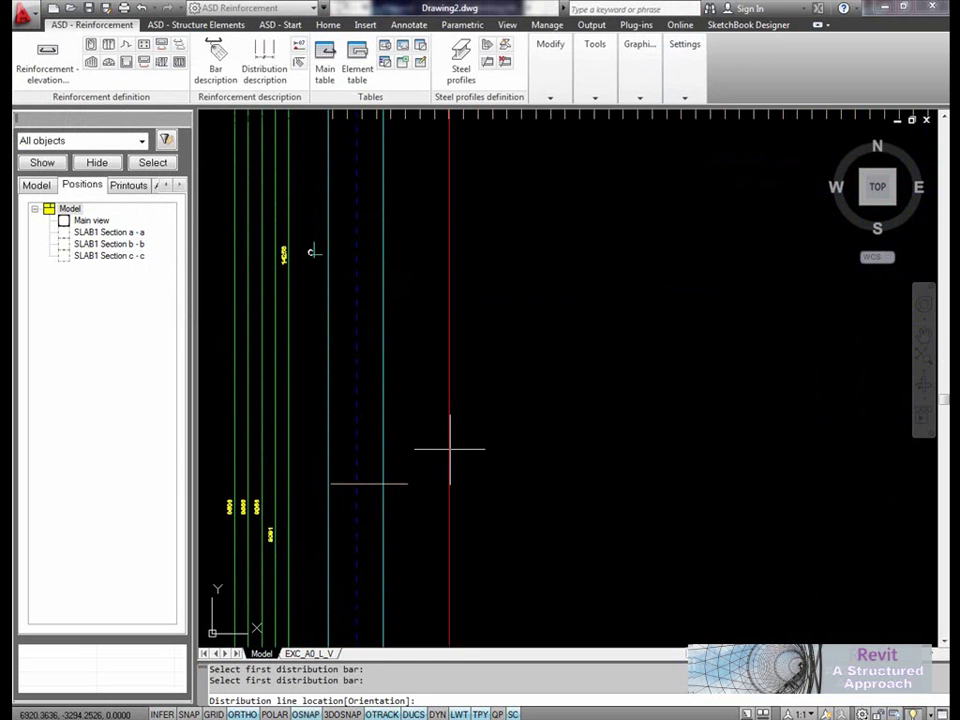
scroll(463, 439, down, 2)
scroll(389, 430, up, 3)
click(388, 431)
- Pick a representative bar and place the distribution line for both the stepped horizontal edge and the upper vertical edge
scroll(437, 410, down, 4)
scroll(570, 237, up, 3)
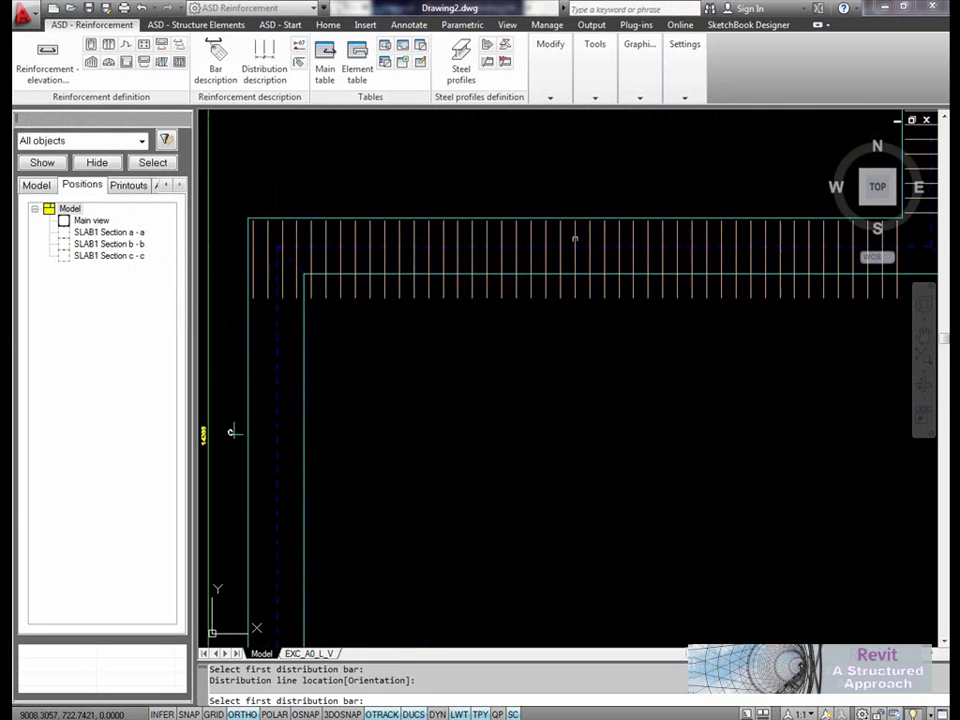
click(575, 234)
click(575, 236)
scroll(622, 231, down, 2)
scroll(560, 360, up, 4)
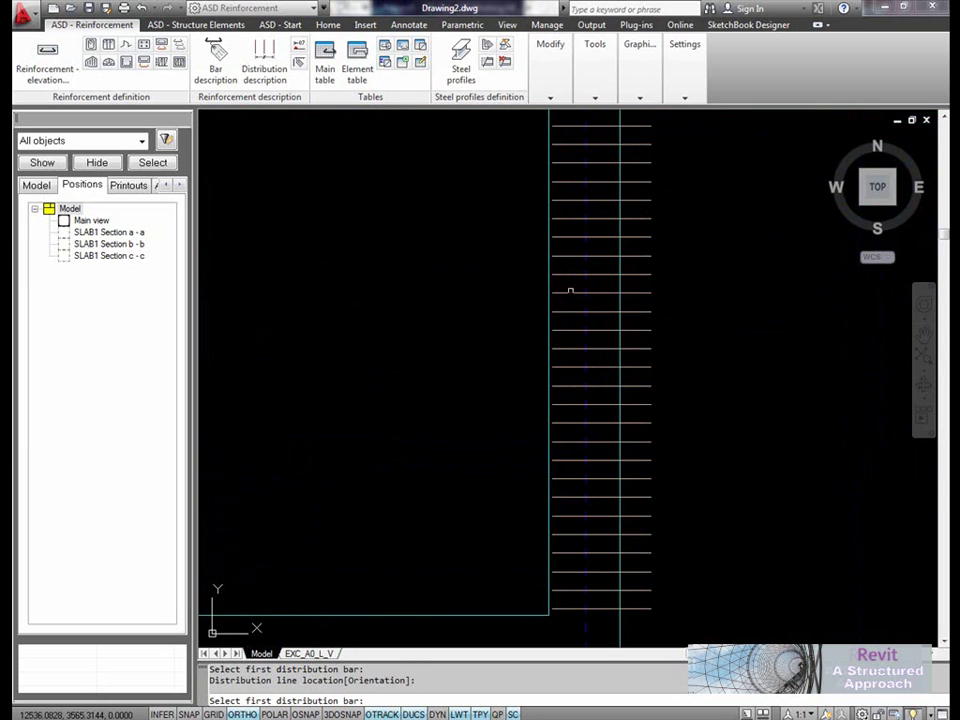
click(567, 296)
click(600, 294)
- Place the distribution description in the open area to the left of the upper vertical edge and finish its leader
scroll(600, 292, down, 1)
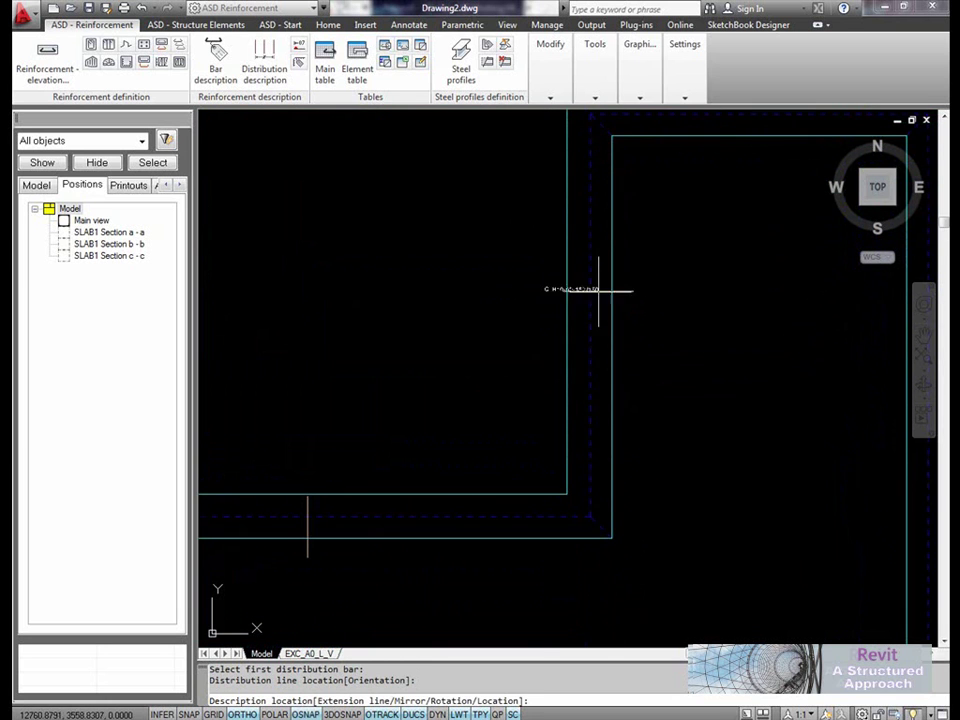
click(460, 243)
right_click(463, 246)
click(504, 259)
scroll(484, 240, up, 4)
scroll(484, 242, up, 2)
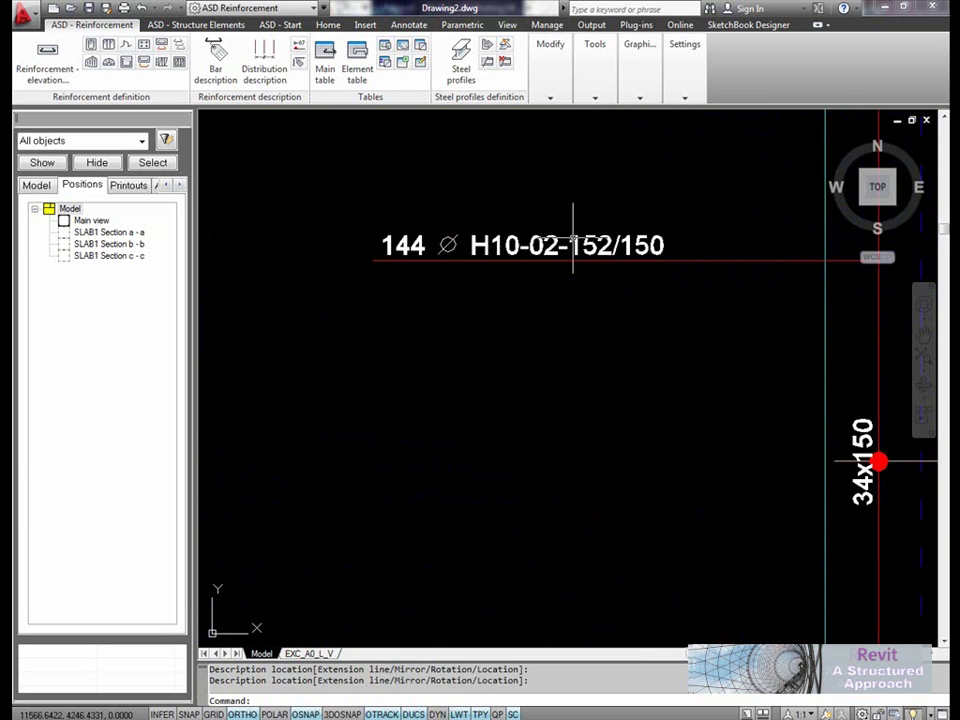
- Examine the U-bar distribution in plan and the U-bar's description in the section below it
scroll(573, 250, down, 5)
middle_drag(503, 406, 476, 161)
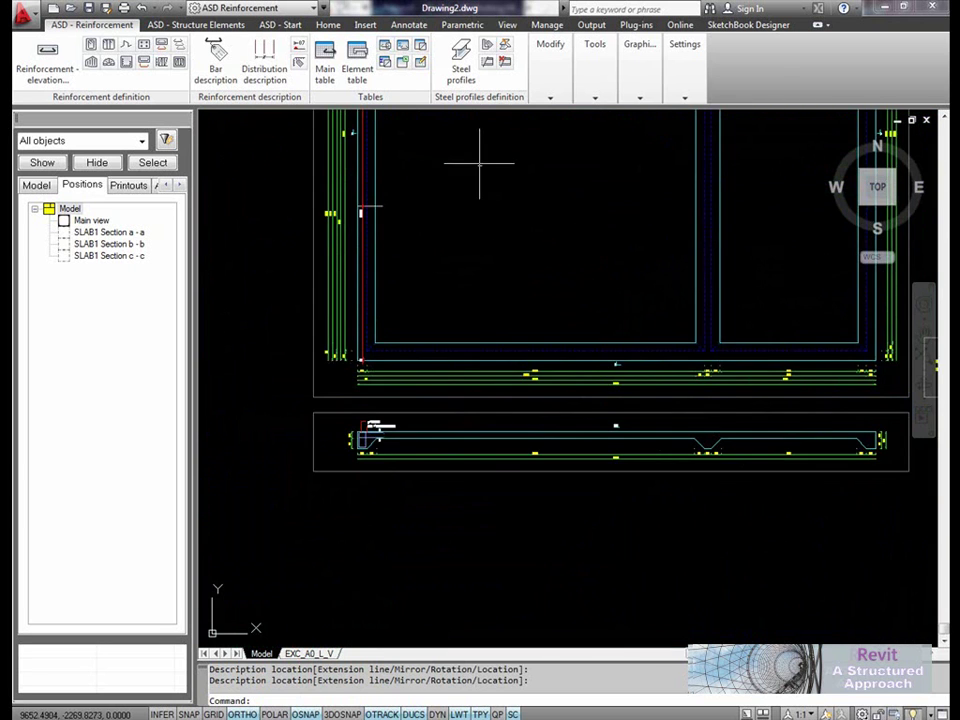
scroll(527, 420, down, 4)
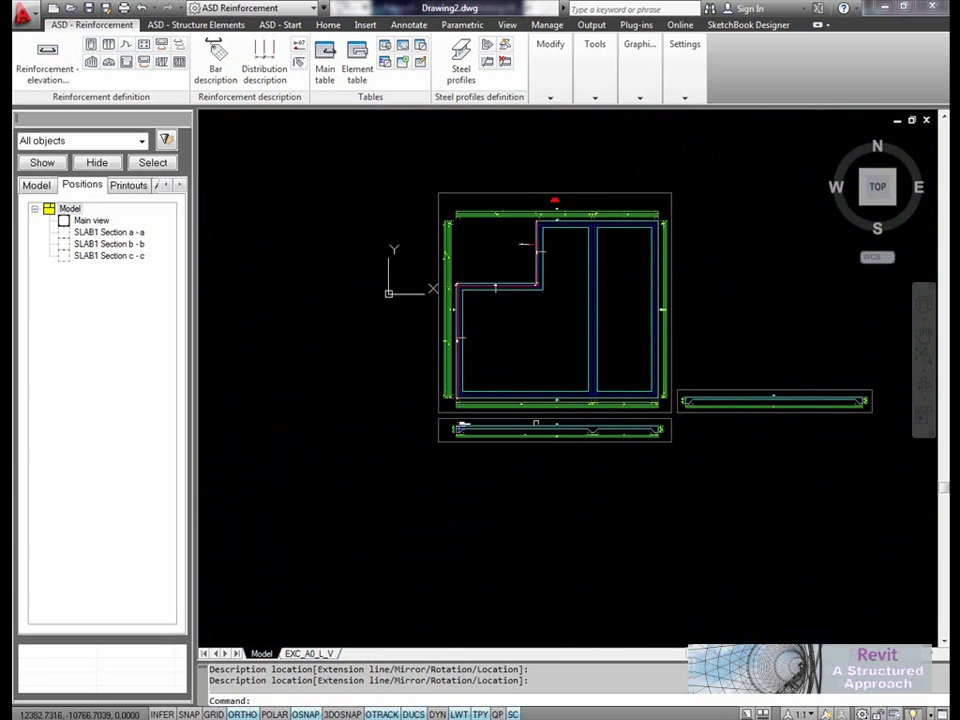
scroll(459, 450, up, 4)
scroll(440, 470, up, 3)
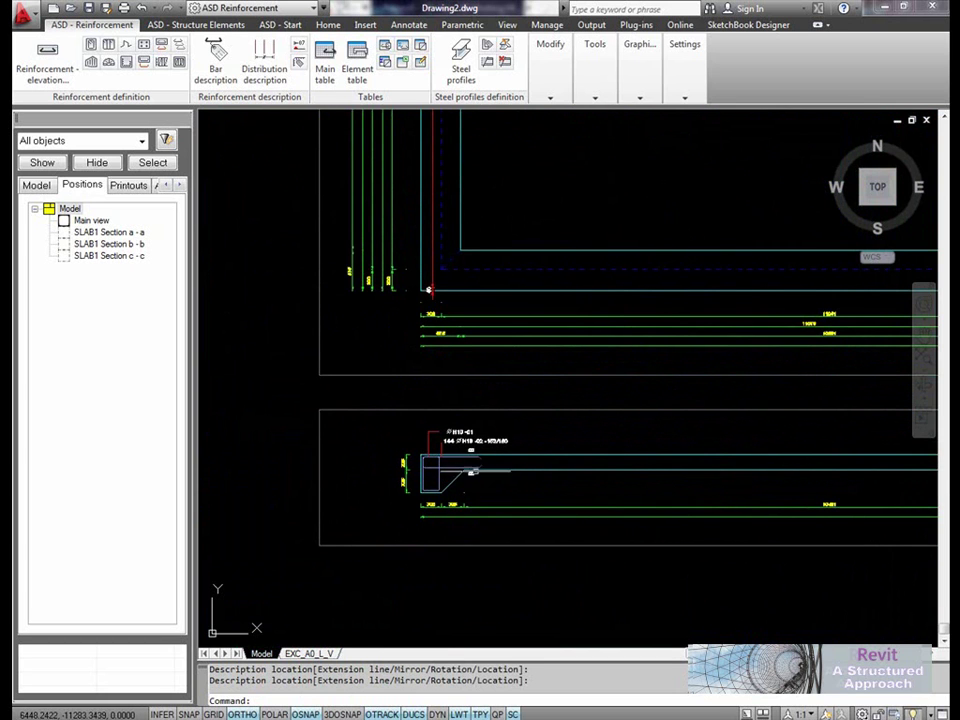
scroll(470, 393, down, 4)
scroll(500, 345, down, 2)
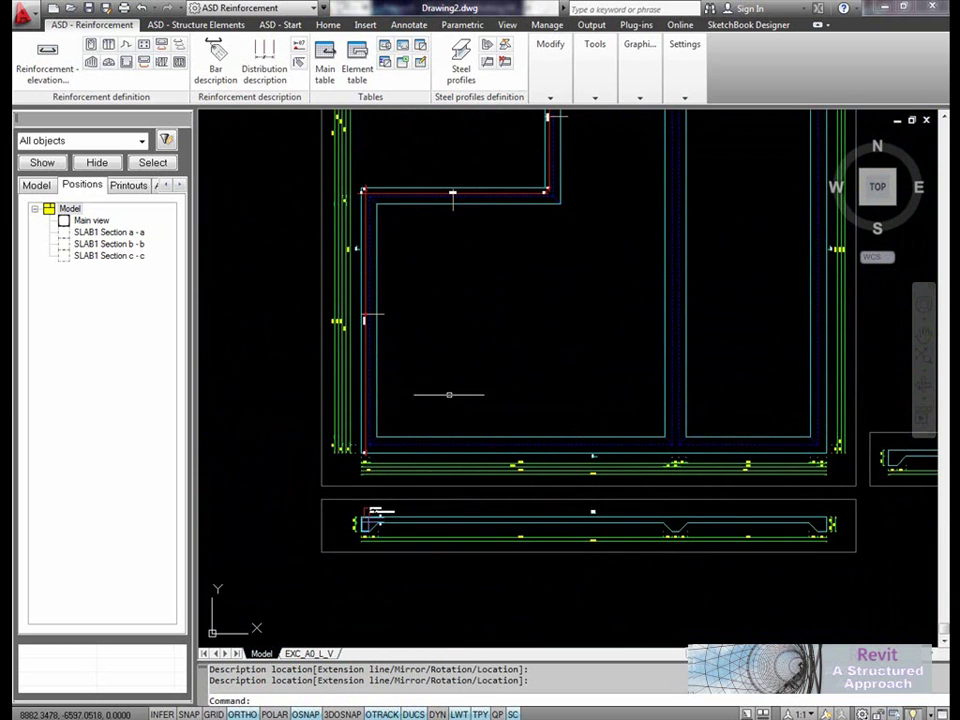
scroll(465, 364, down, 3)
scroll(433, 364, up, 2)
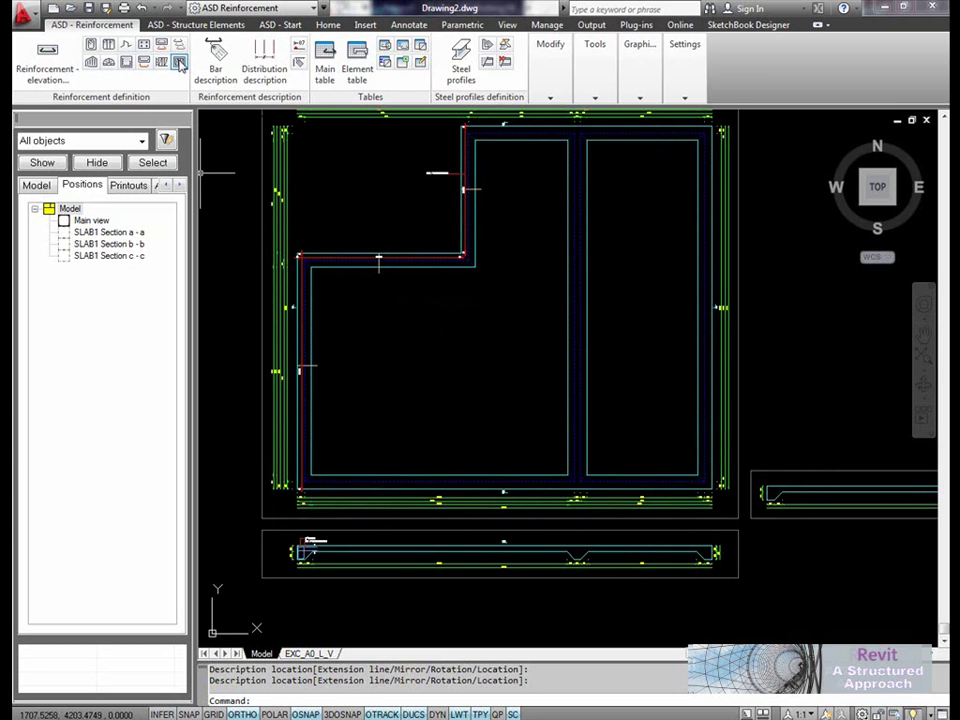
- Start an automatic wire fabric distribution by region, outlining it from the slab's lower-left corner to the upper end of the left edge
click(180, 63)
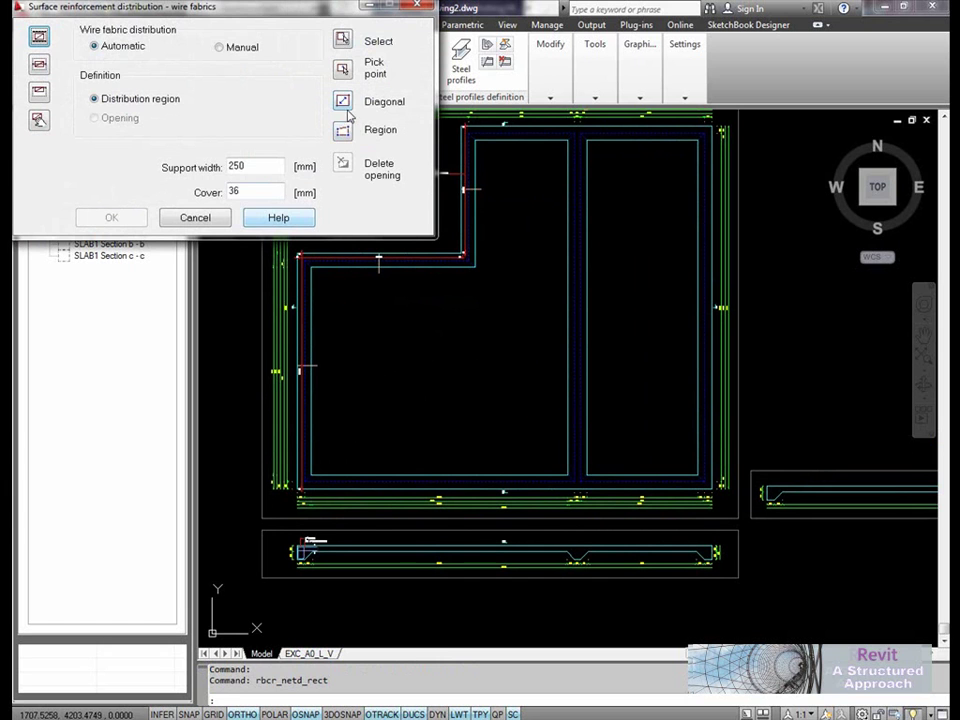
click(343, 129)
scroll(295, 485, up, 4)
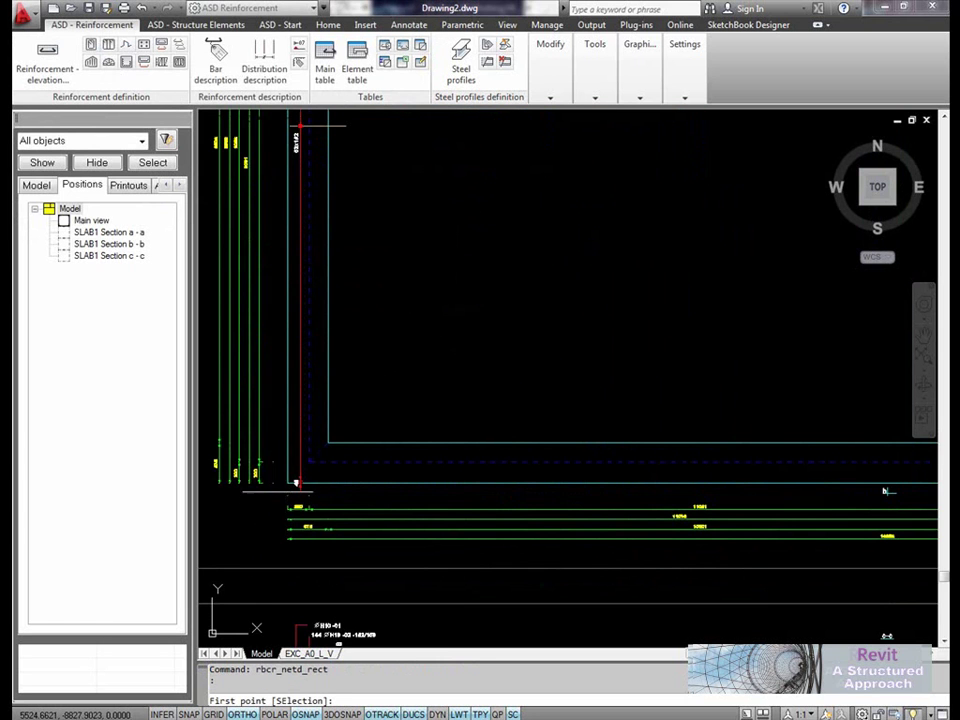
click(295, 485)
scroll(343, 206, down, 5)
scroll(349, 214, up, 5)
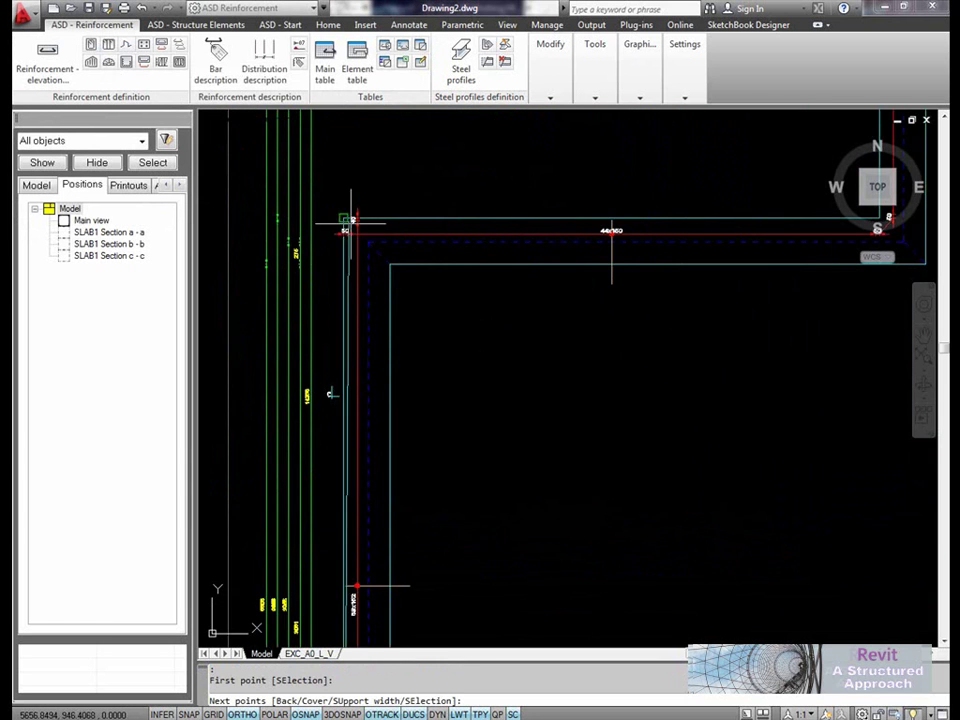
click(342, 218)
- Continue the wire fabric region outline through the step's inner corner to the upper end of the upper vertical edge
middle_drag(650, 275, 424, 300)
scroll(424, 300, down, 2)
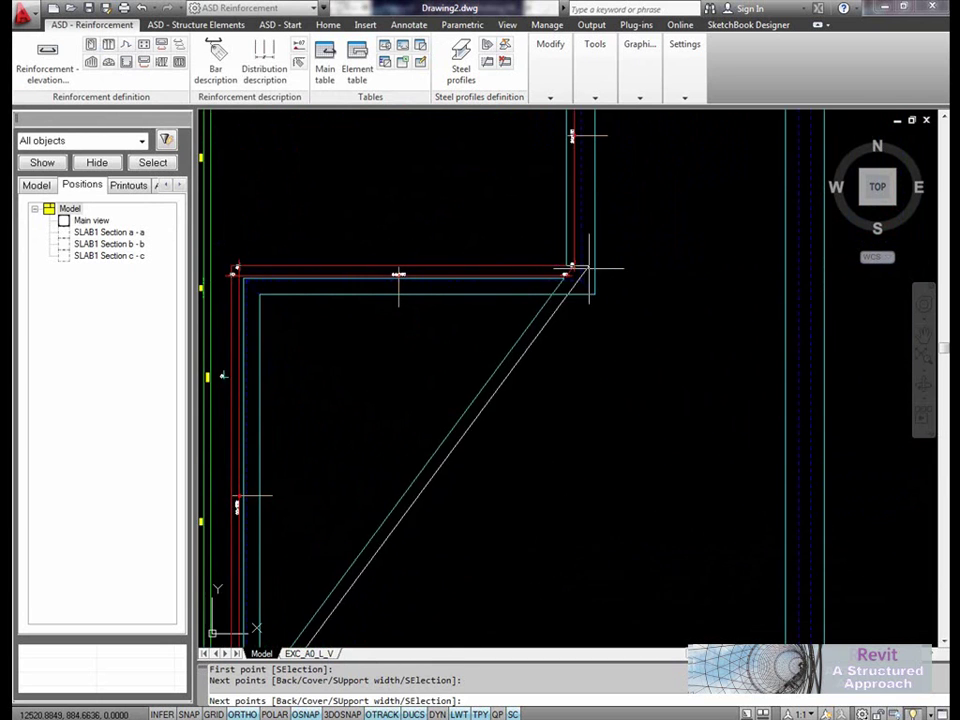
click(565, 267)
click(565, 268)
scroll(579, 253, down, 2)
scroll(550, 300, up, 3)
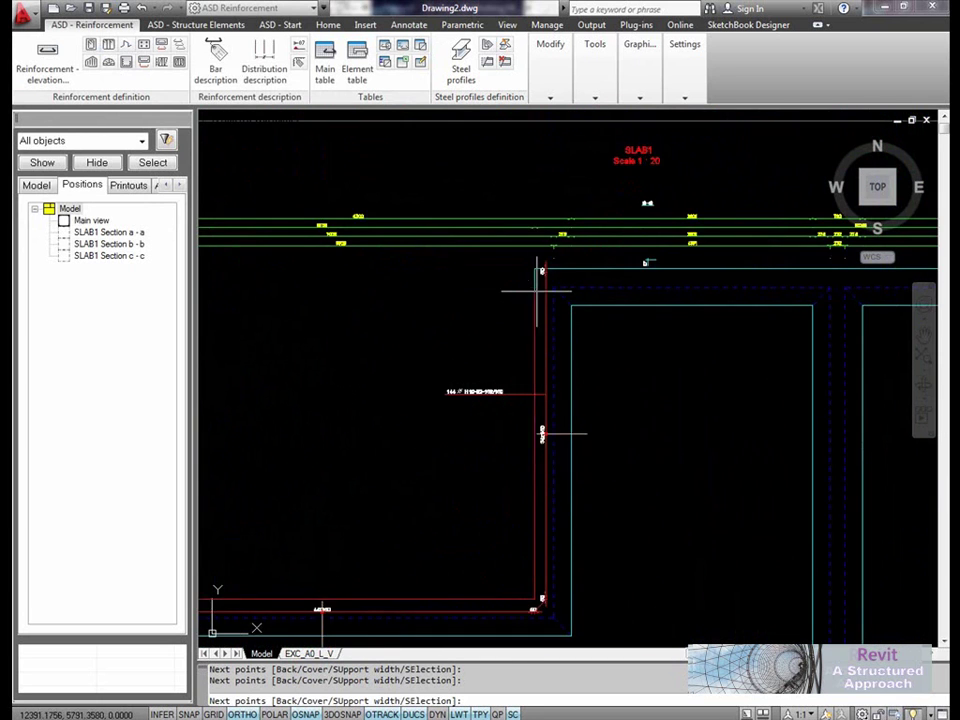
click(536, 268)
- Complete the region outline around the slab's upper-right and lower-right corners and accept it for automatic wire fabric distribution
scroll(560, 310, down, 2)
scroll(800, 300, up, 3)
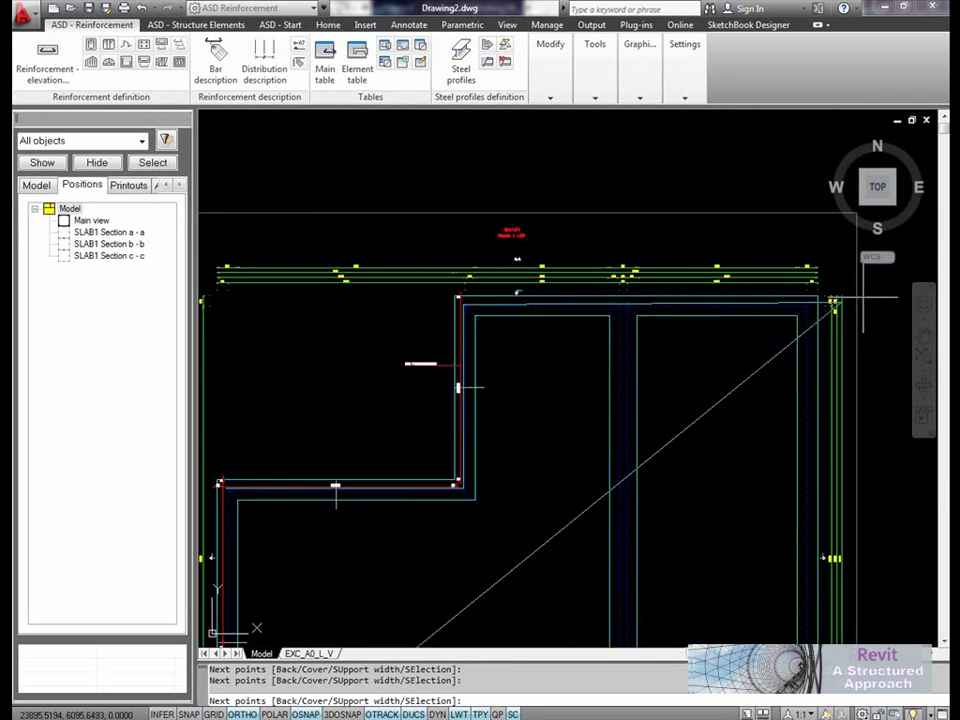
click(769, 291)
scroll(757, 346, down, 3)
middle_drag(743, 514, 694, 360)
scroll(698, 472, up, 3)
right_click(643, 330)
click(662, 333)
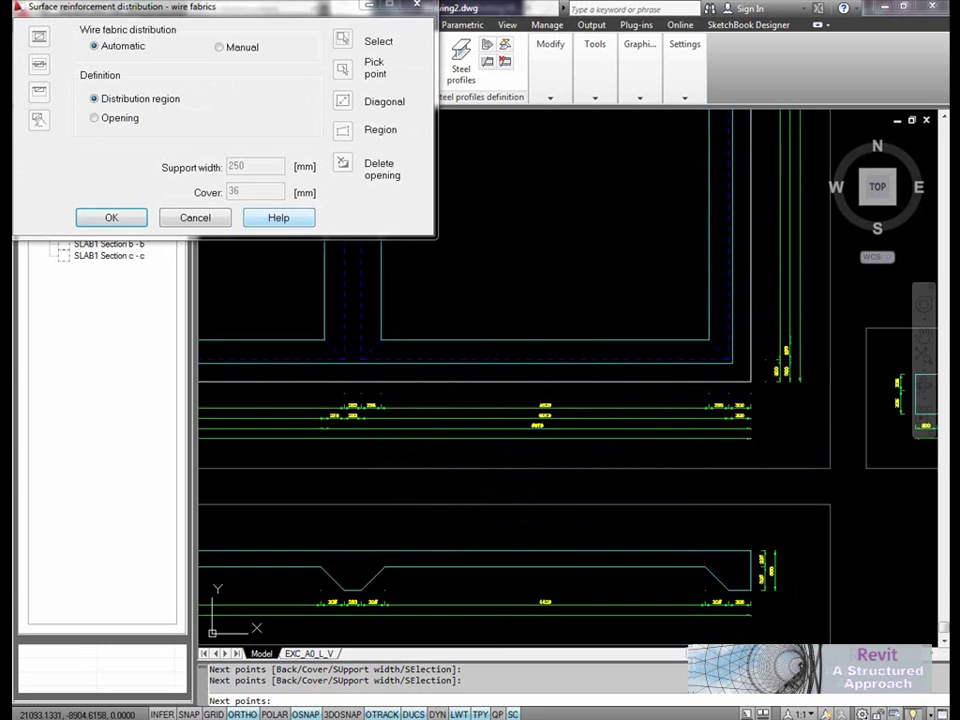
scroll(607, 345, down, 3)
scroll(607, 345, down, 3)
scroll(575, 380, up, 3)
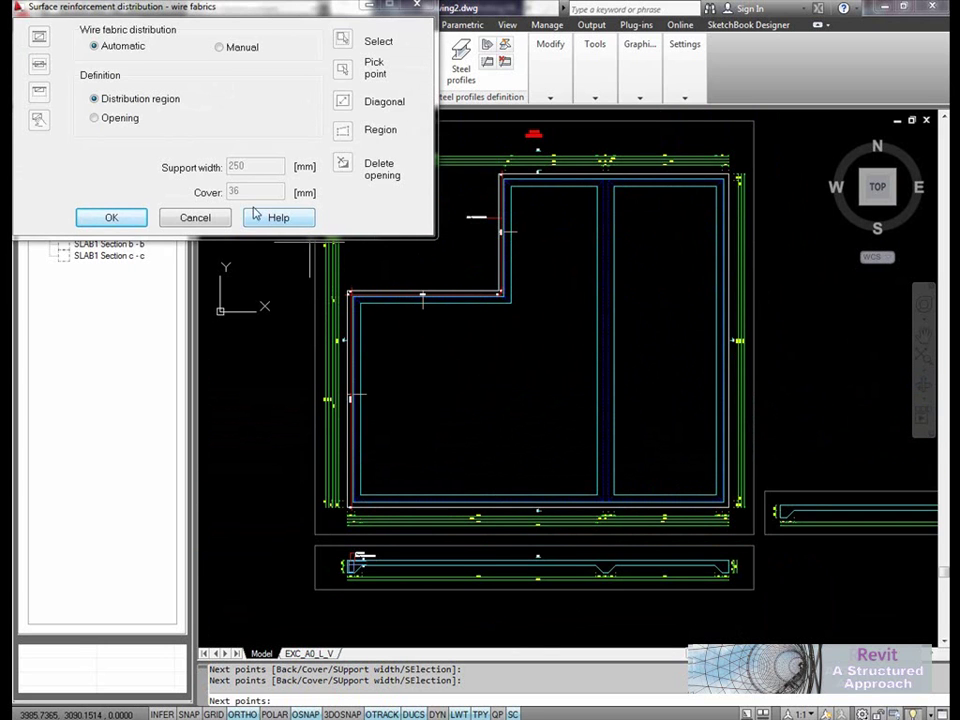
click(113, 218)
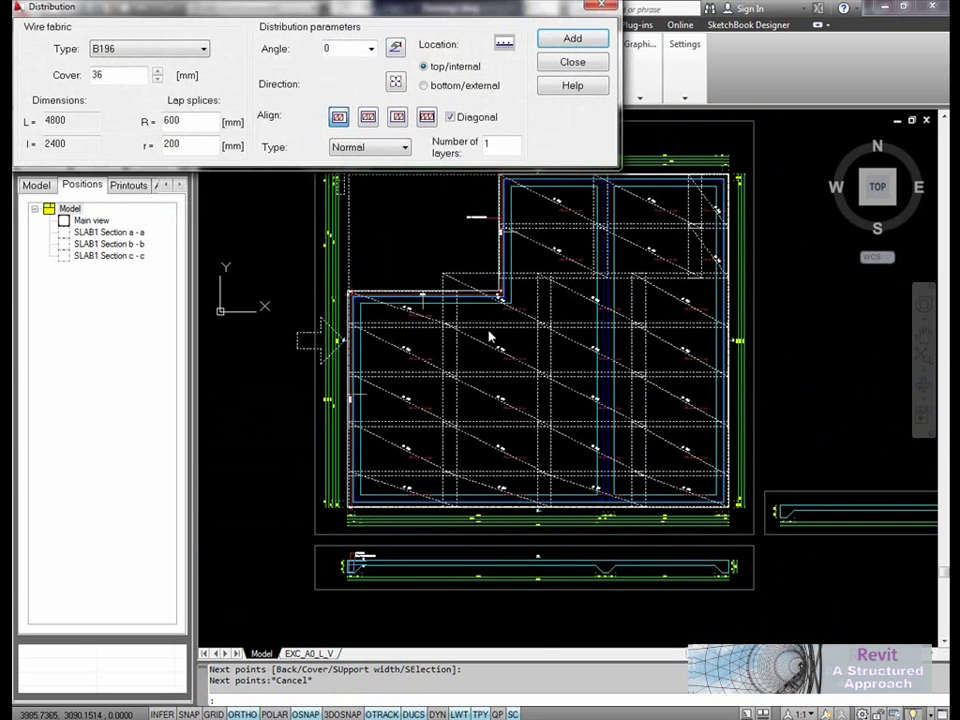
- Set the wire fabric type to A393 and the distribution angle to 90, and add the distribution to the slab
click(157, 51)
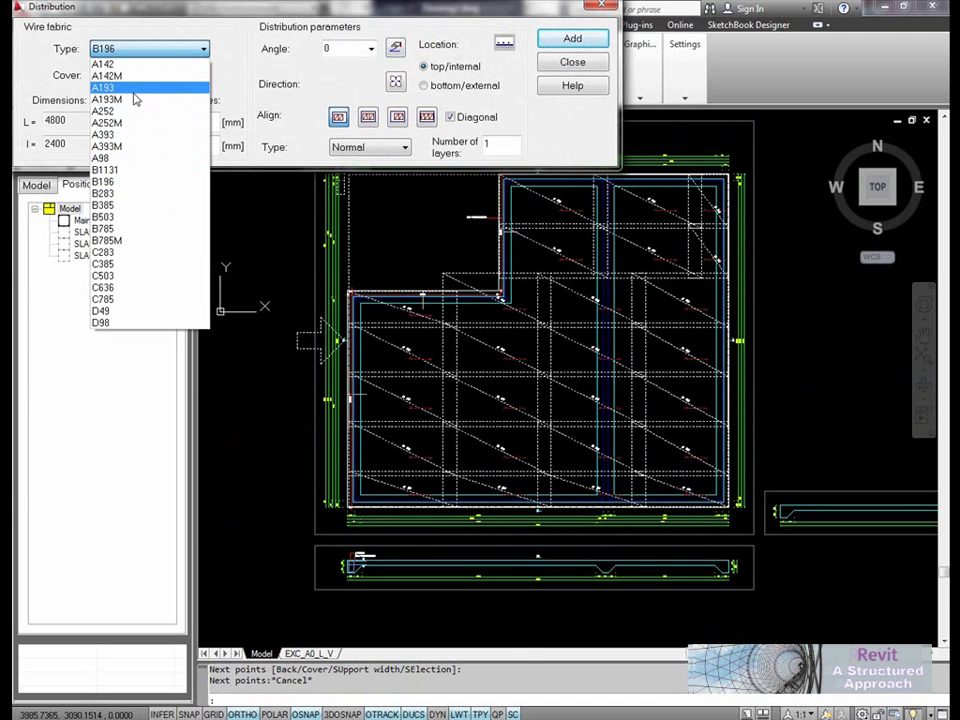
click(130, 134)
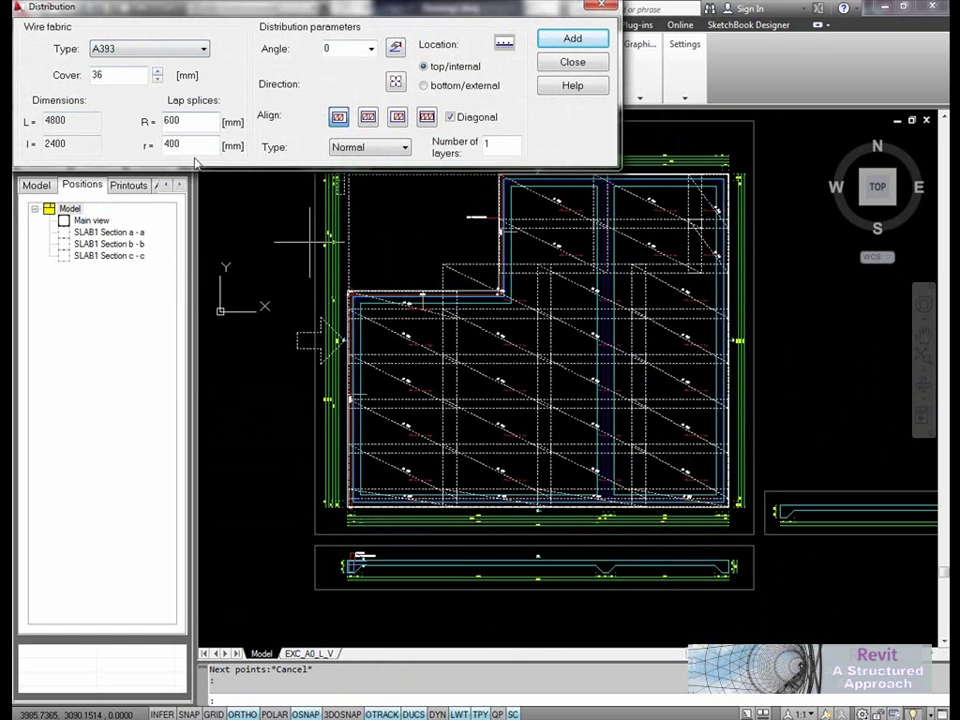
click(371, 48)
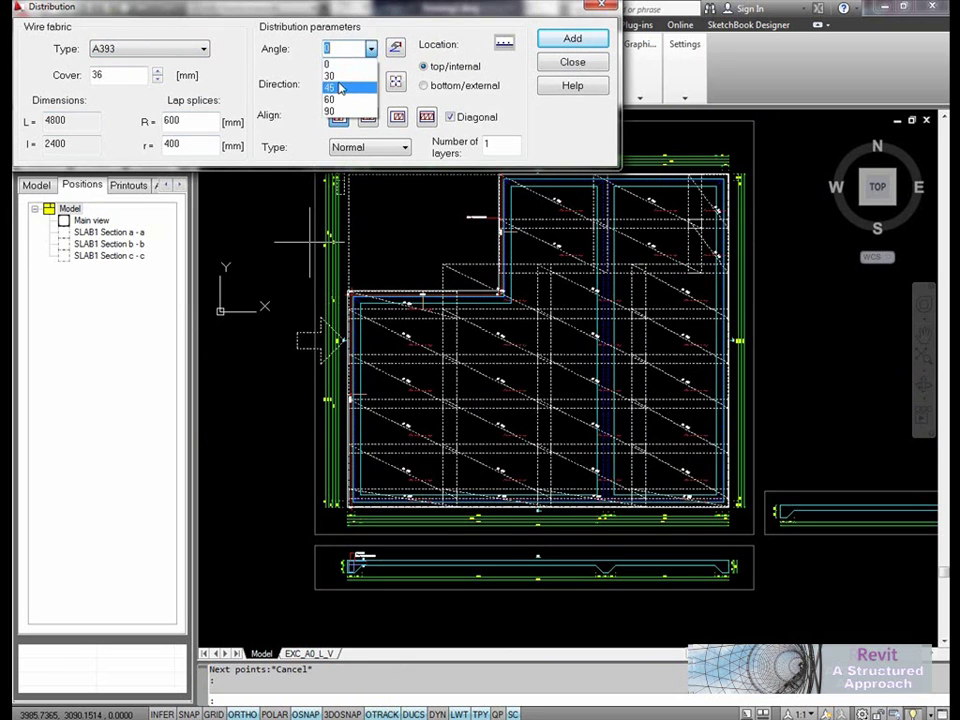
click(340, 110)
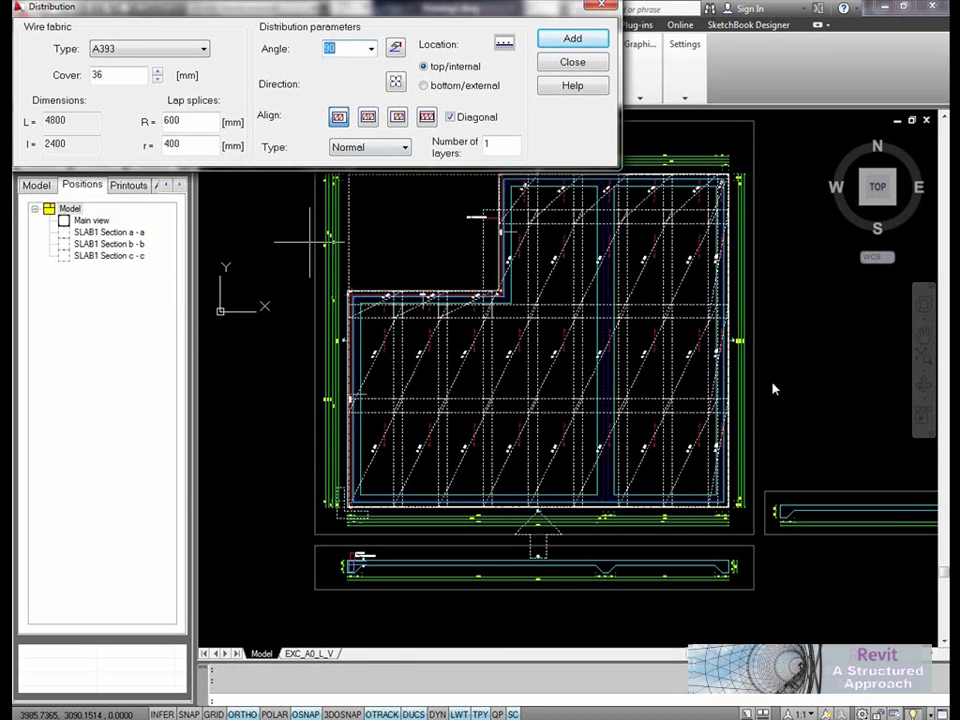
click(574, 39)
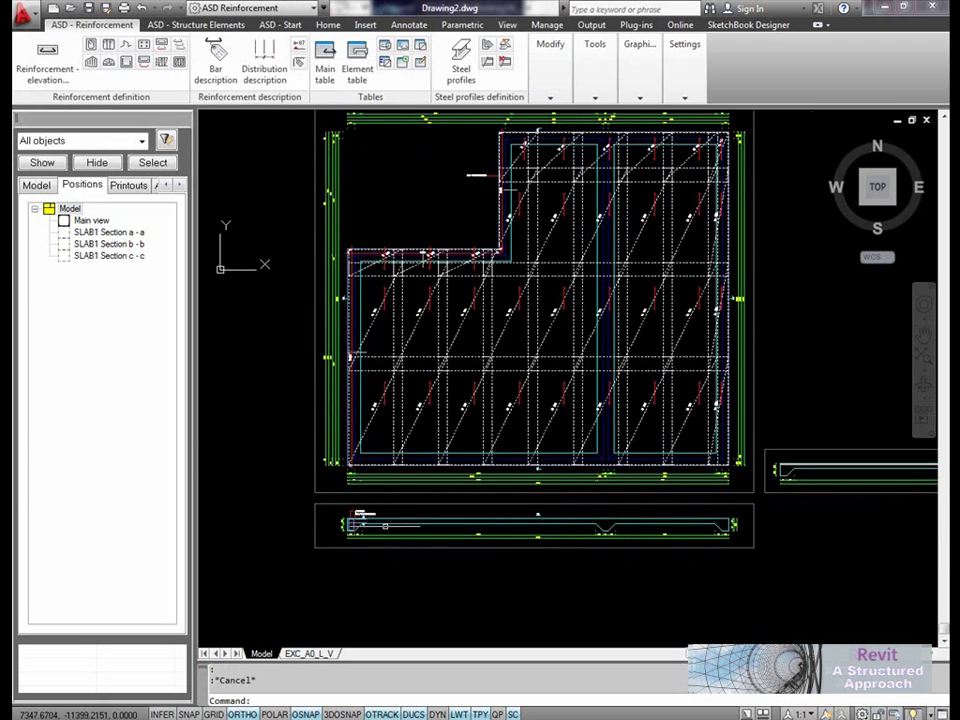
- Move the horizontal section line at the slab's mid-height down to the slab's lower edge so it cuts the wire fabric
scroll(354, 489, up, 3)
scroll(419, 326, down, 2)
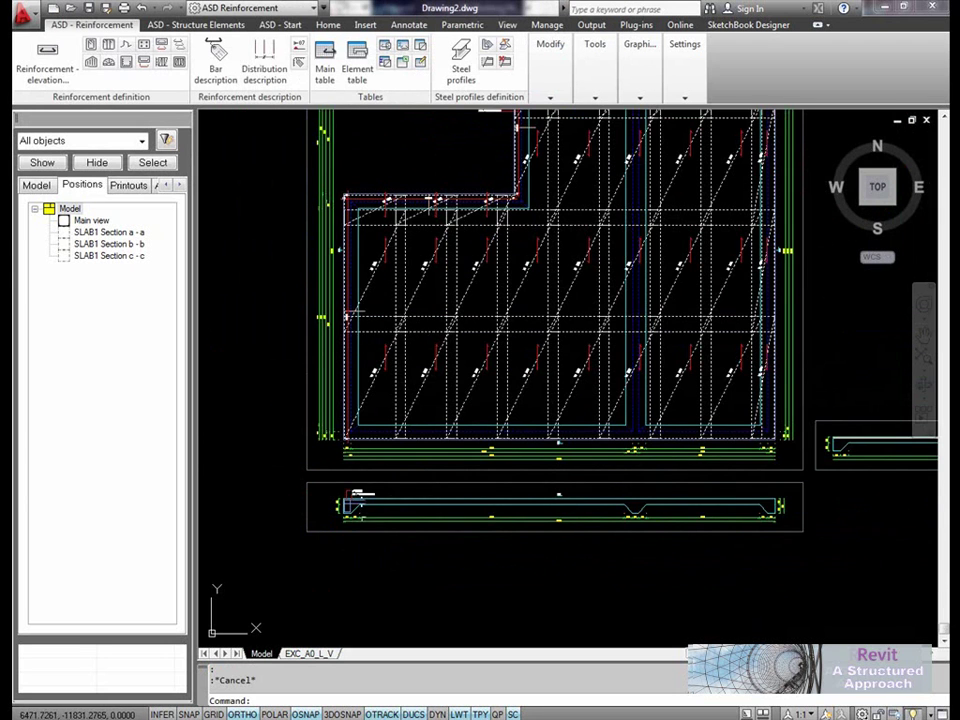
scroll(355, 495, up, 5)
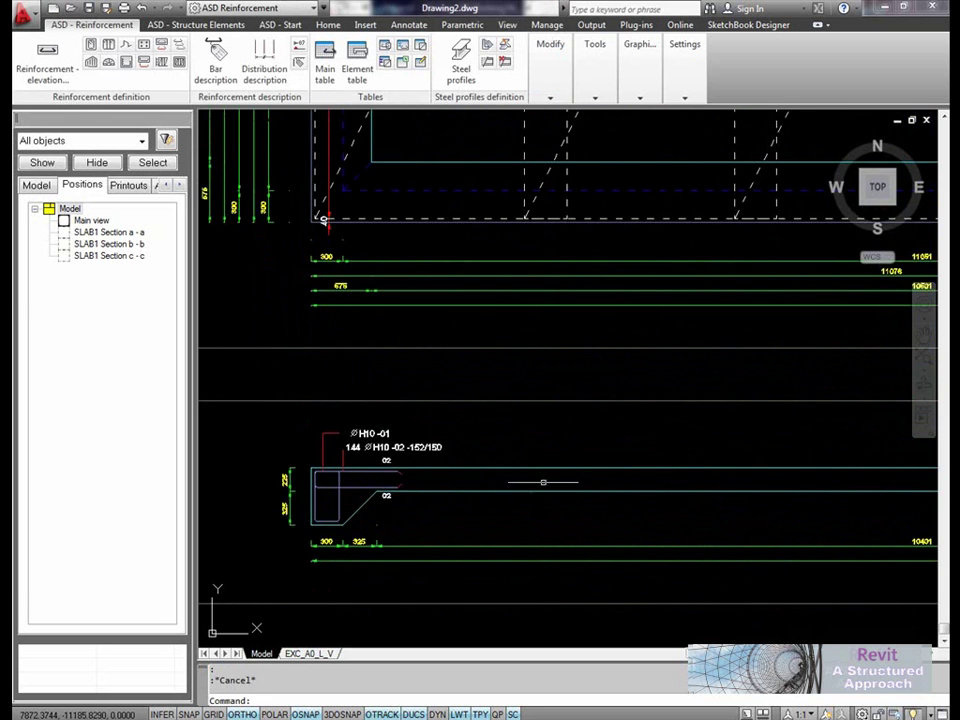
scroll(543, 482, down, 2)
middle_drag(471, 212, 465, 467)
scroll(414, 246, up, 3)
scroll(420, 281, down, 2)
scroll(420, 280, down, 3)
scroll(405, 290, up, 5)
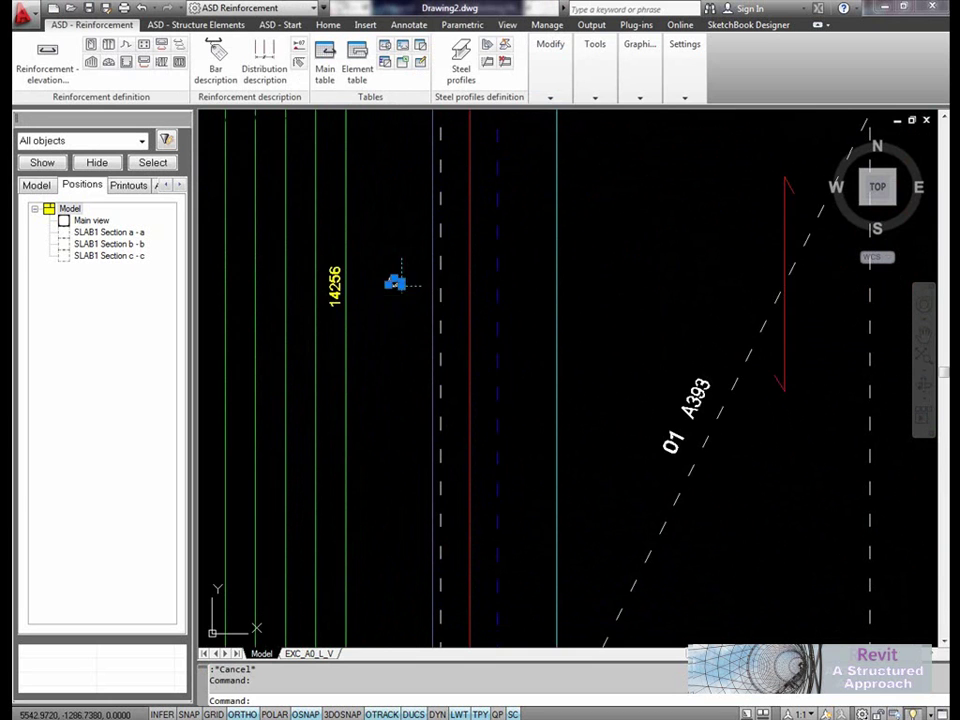
scroll(400, 283, down, 3)
scroll(696, 321, up, 2)
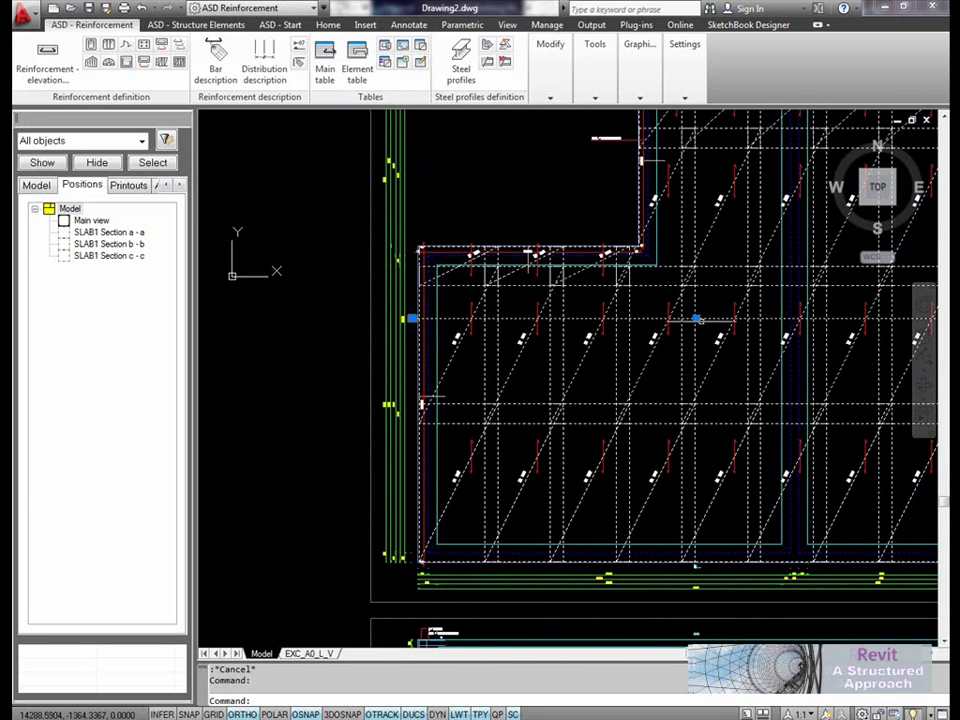
click(696, 320)
click(696, 561)
middle_drag(602, 473, 592, 396)
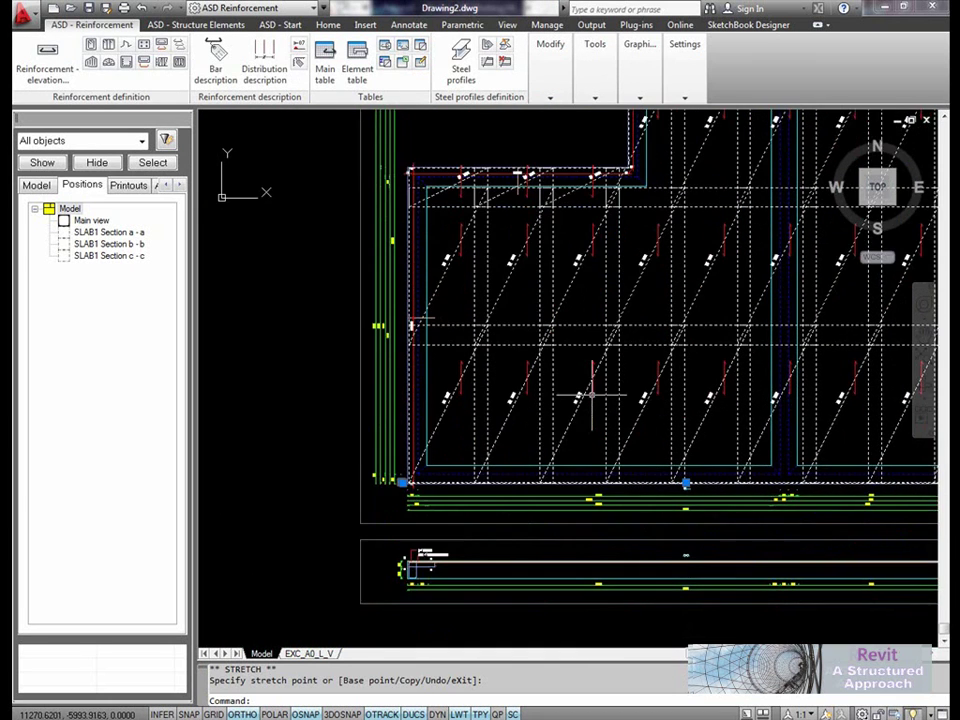
key(Escape)
- Examine the wire fabric along the section below the plan and in the overall drawing
scroll(428, 567, up, 8)
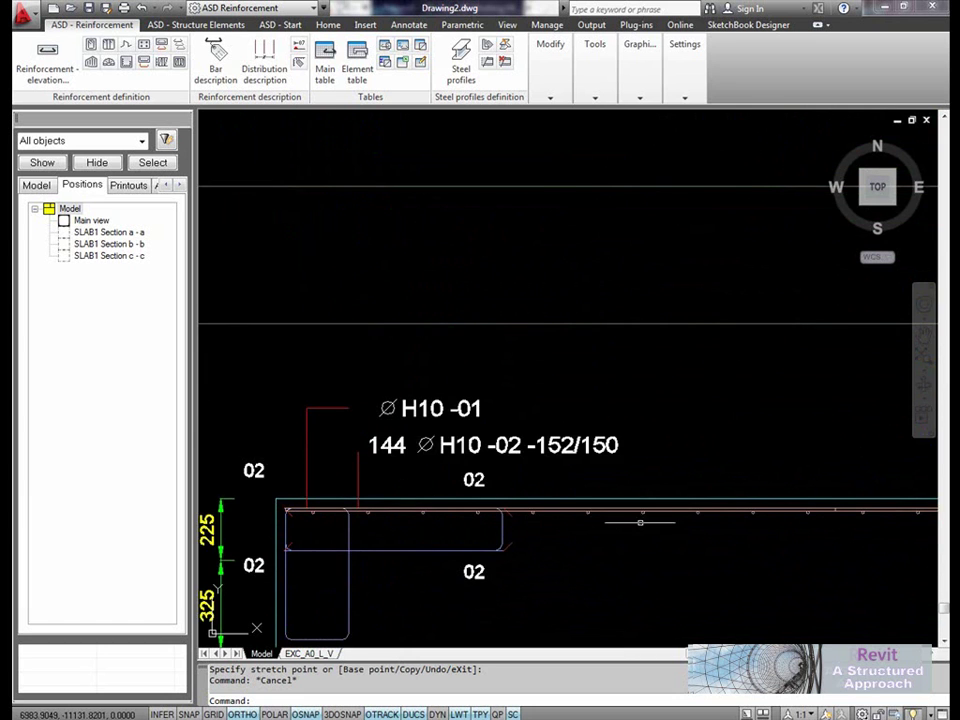
scroll(640, 522, down, 5)
middle_drag(690, 519, 356, 491)
scroll(627, 487, down, 3)
scroll(627, 487, down, 4)
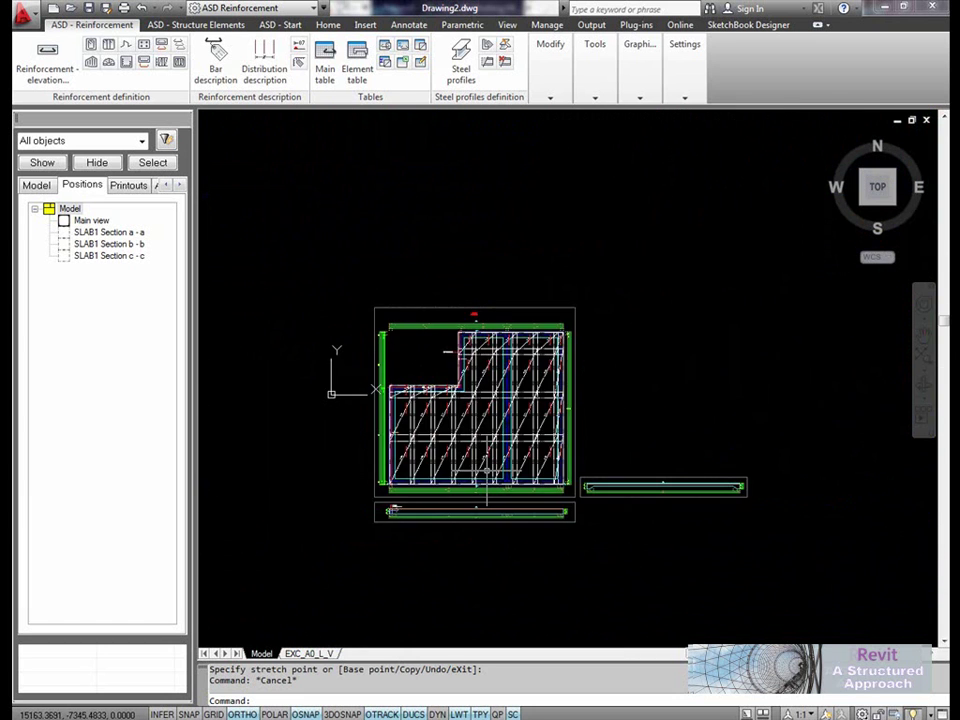
scroll(486, 472, up, 2)
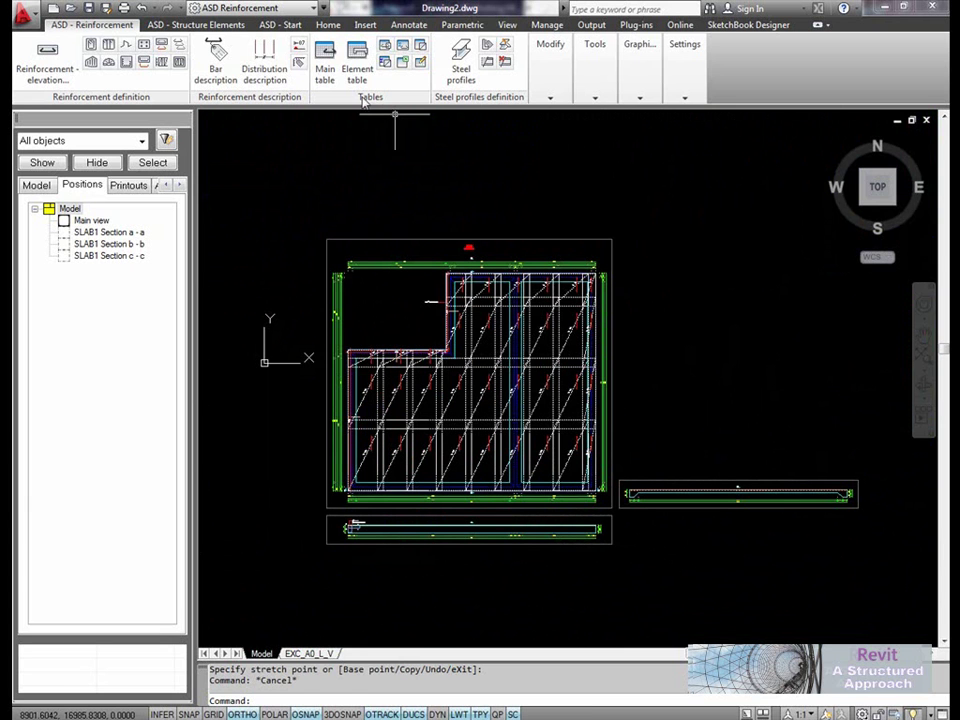
- Insert the main bar table in the open area to the right of the slab plan and review its rows
click(325, 55)
right_click(690, 314)
click(705, 323)
click(680, 311)
scroll(678, 312, up, 5)
middle_drag(678, 311, 475, 319)
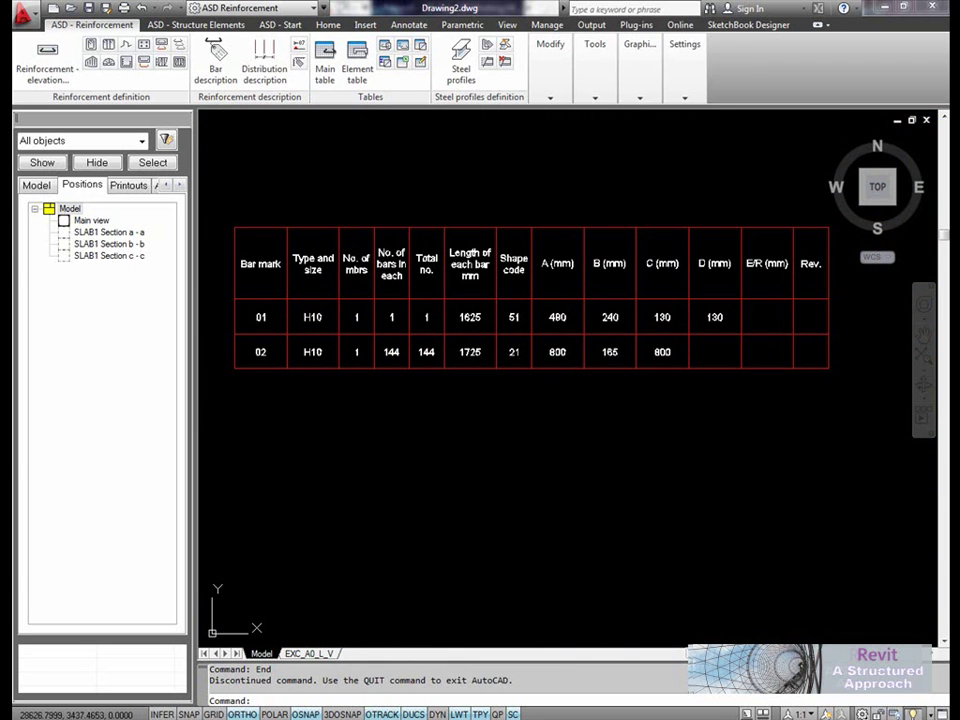
scroll(530, 318, down, 8)
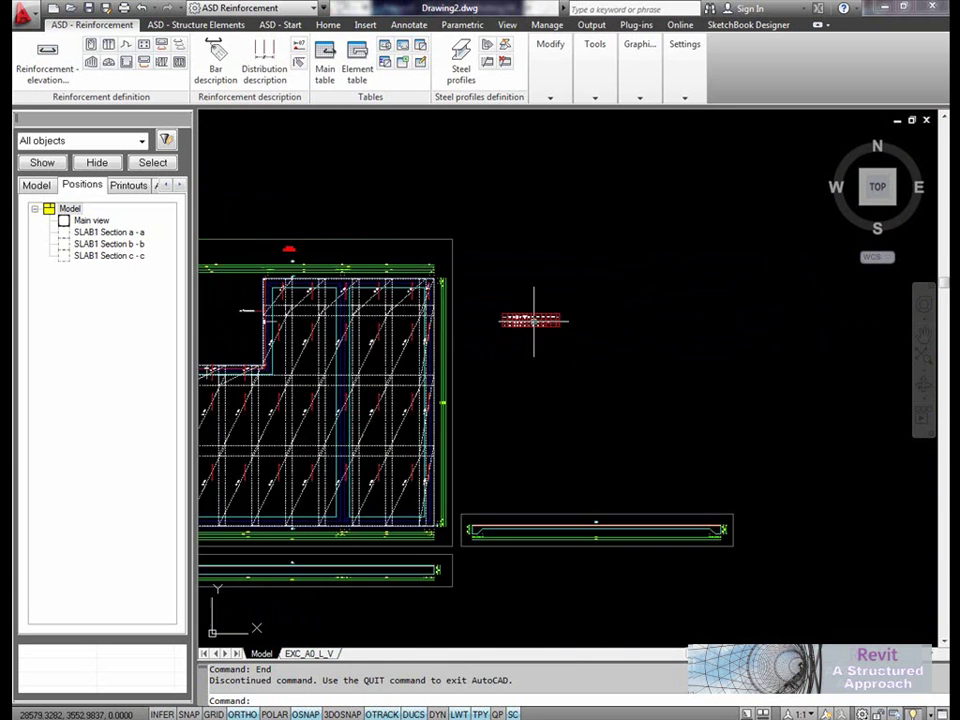
middle_drag(533, 320, 601, 322)
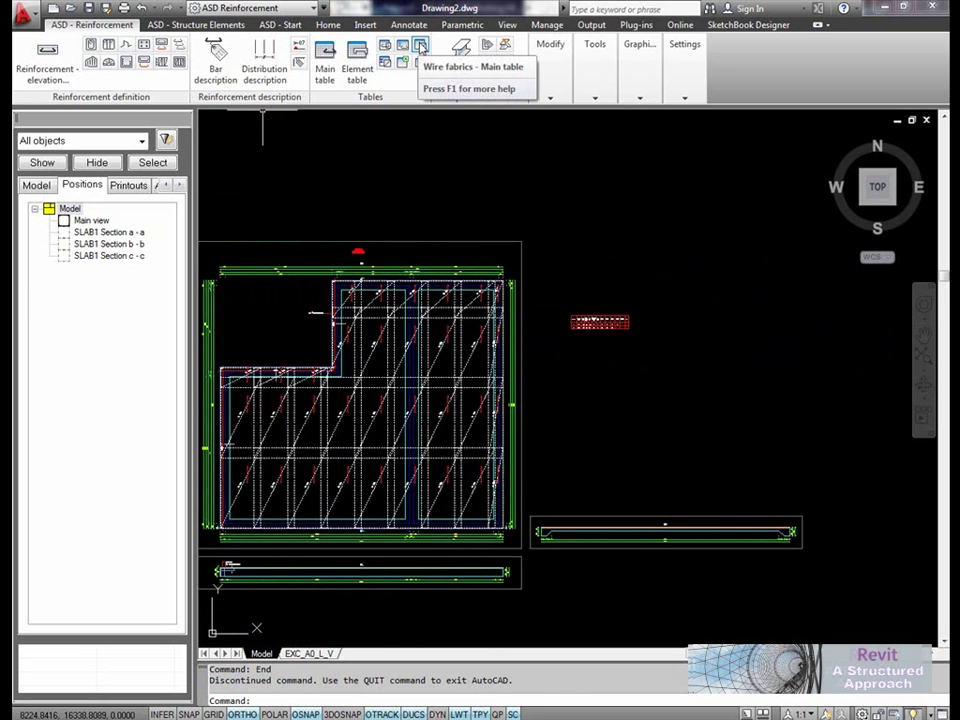
- Insert the wire fabrics main table just below the main bar table and review its rows
click(420, 46)
right_click(572, 364)
click(600, 371)
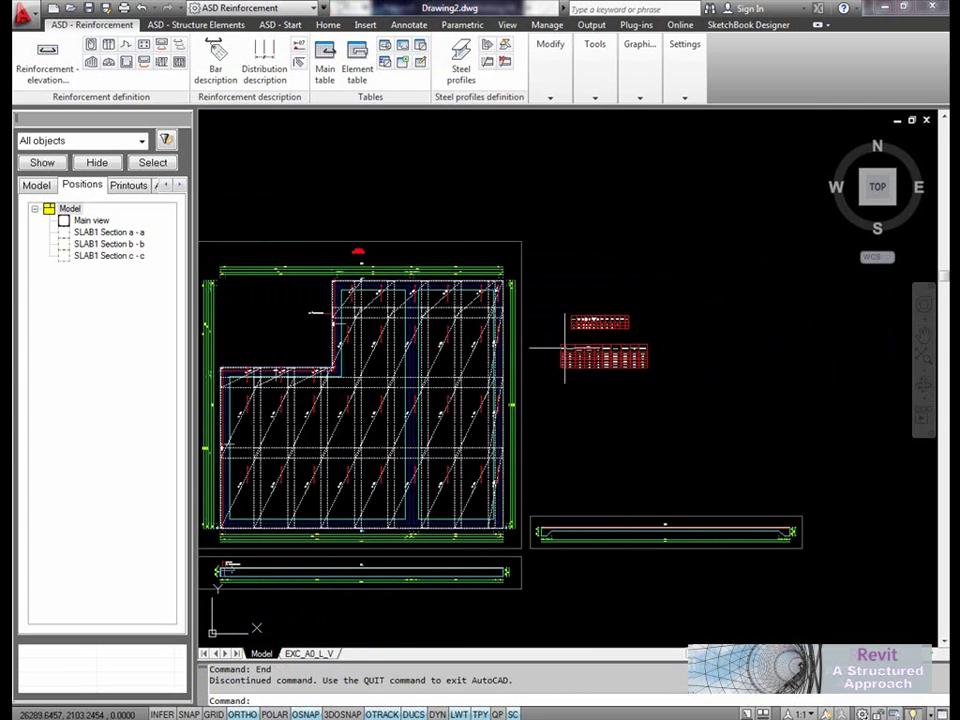
click(565, 348)
scroll(446, 352, up, 5)
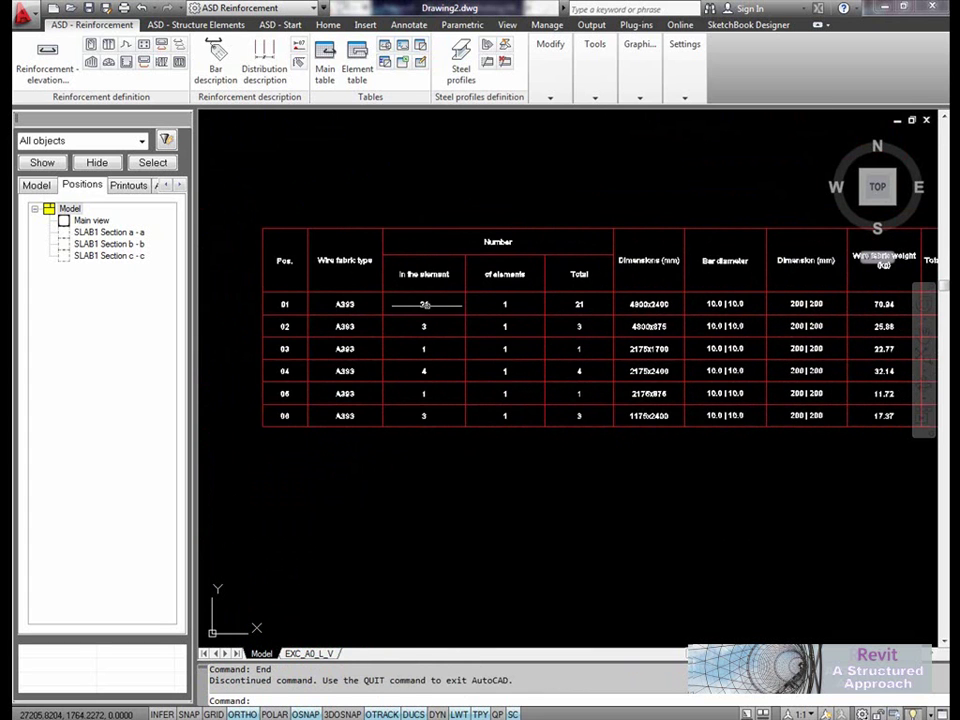
scroll(585, 392, down, 5)
scroll(508, 373, up, 6)
scroll(508, 373, down, 5)
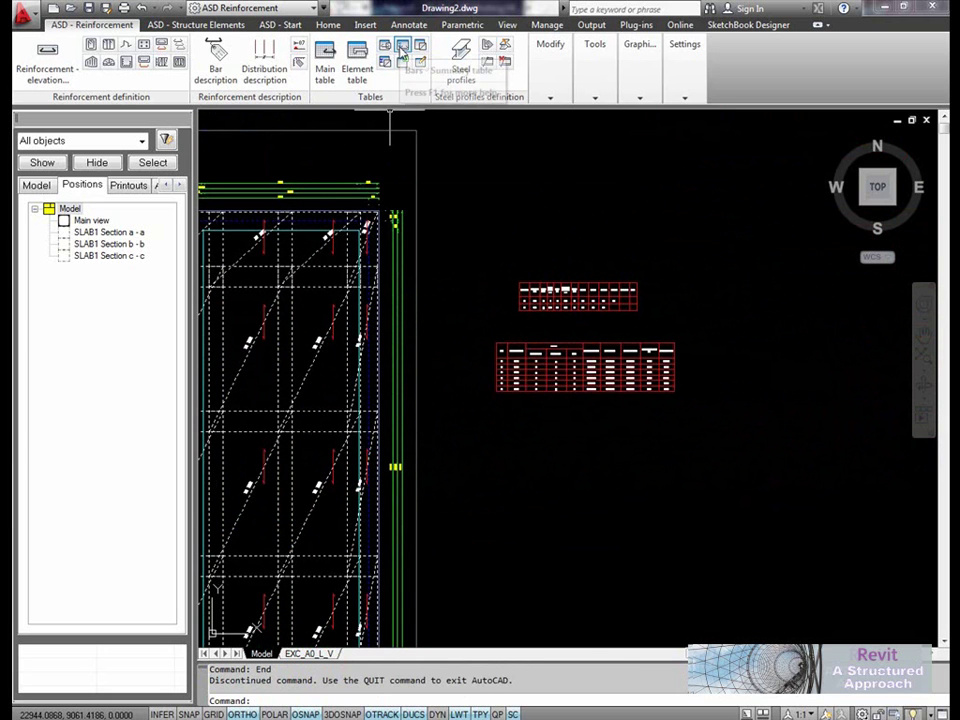
- Insert the bars summary table for all reinforcement above the main bar table and review its contents
click(401, 48)
right_click(547, 231)
click(547, 231)
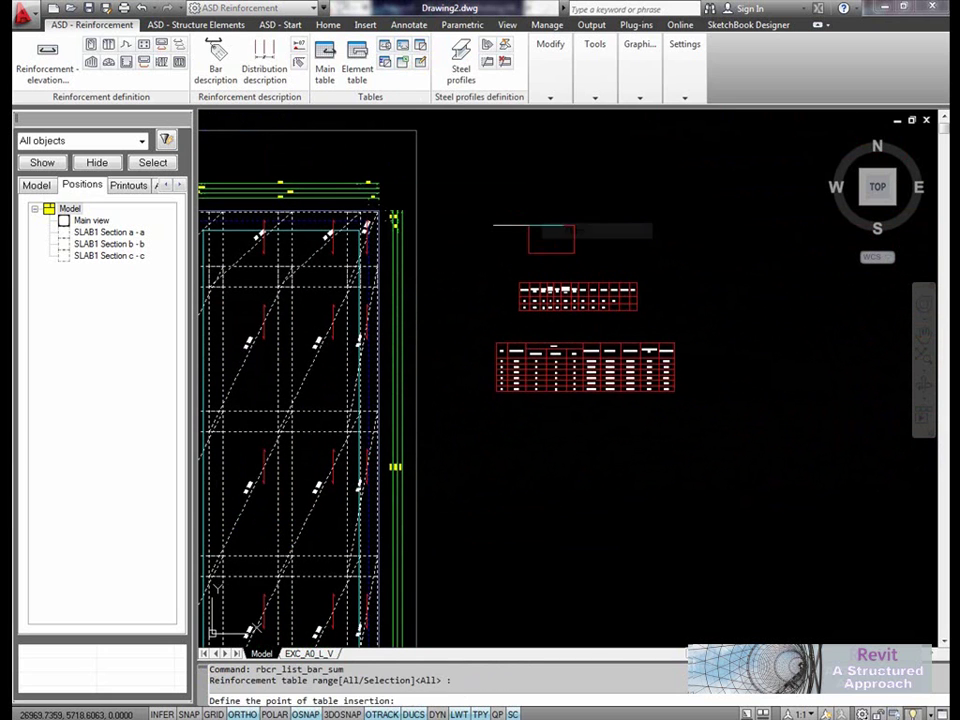
click(540, 225)
scroll(545, 230, up, 8)
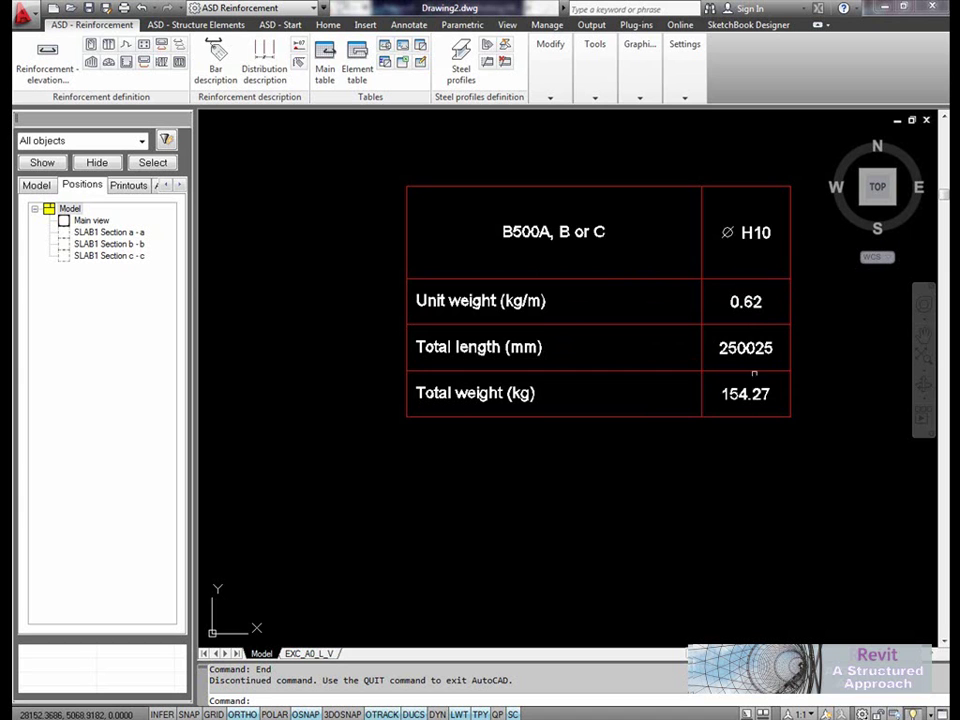
scroll(608, 345, down, 8)
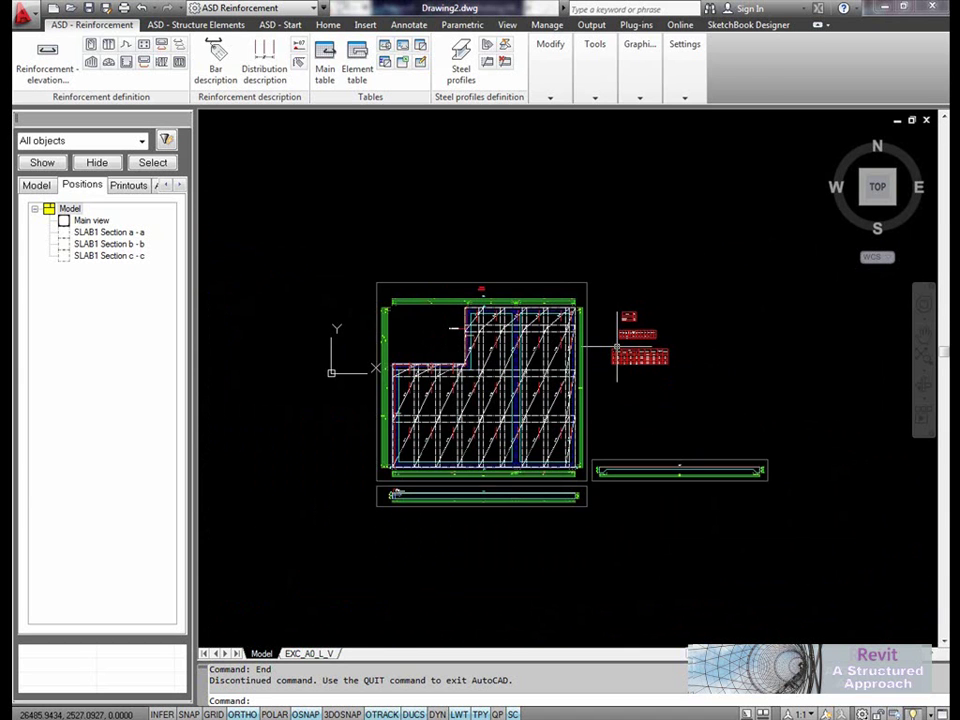
middle_drag(615, 348, 618, 363)
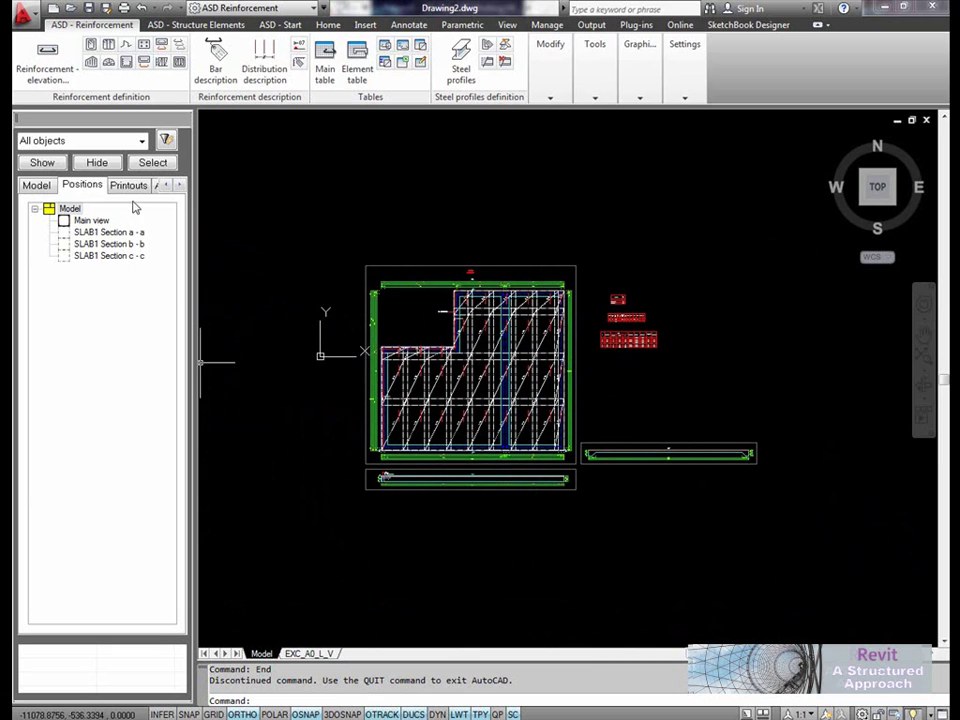
- Open the EXC_A0_L_V layout, add SLAB1 Section a - a as a block to the current printout, and place it with Ortho off
click(309, 653)
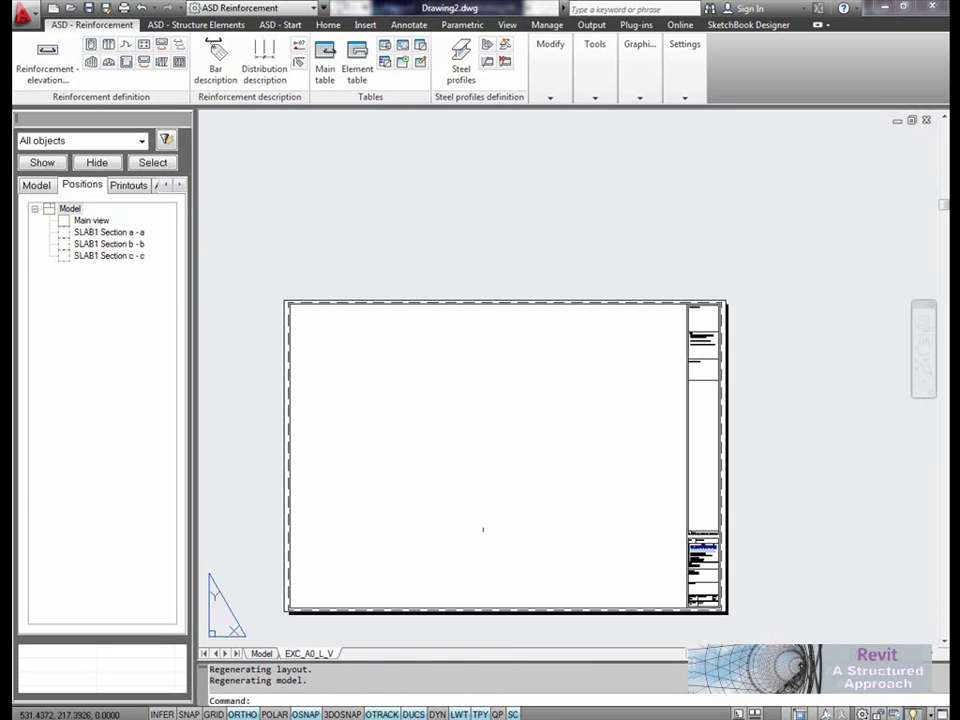
scroll(479, 522, up, 2)
right_click(116, 236)
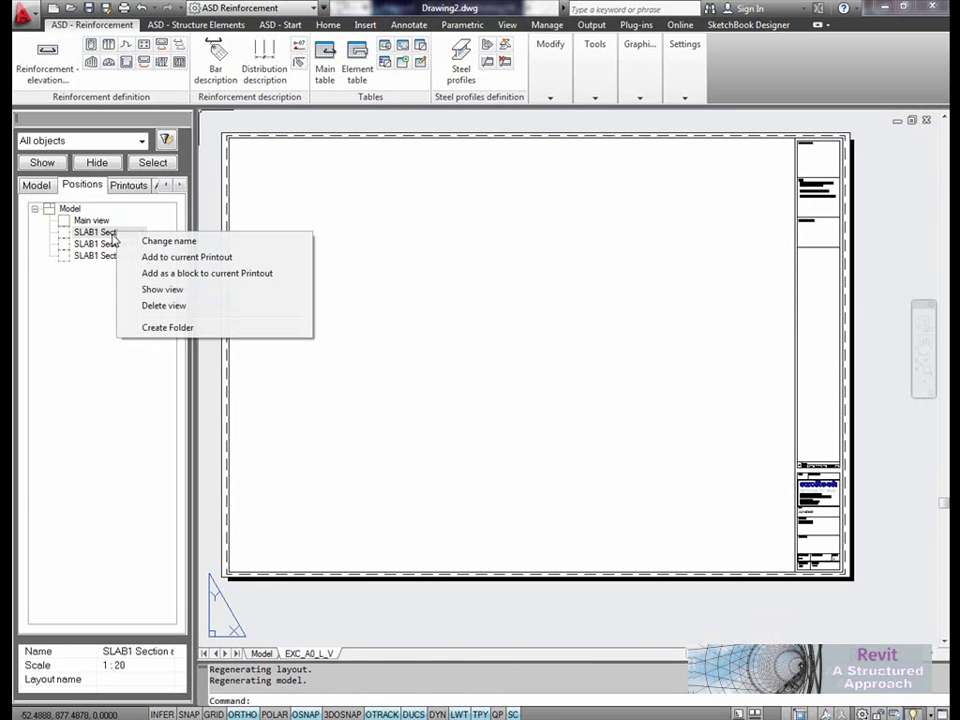
click(197, 273)
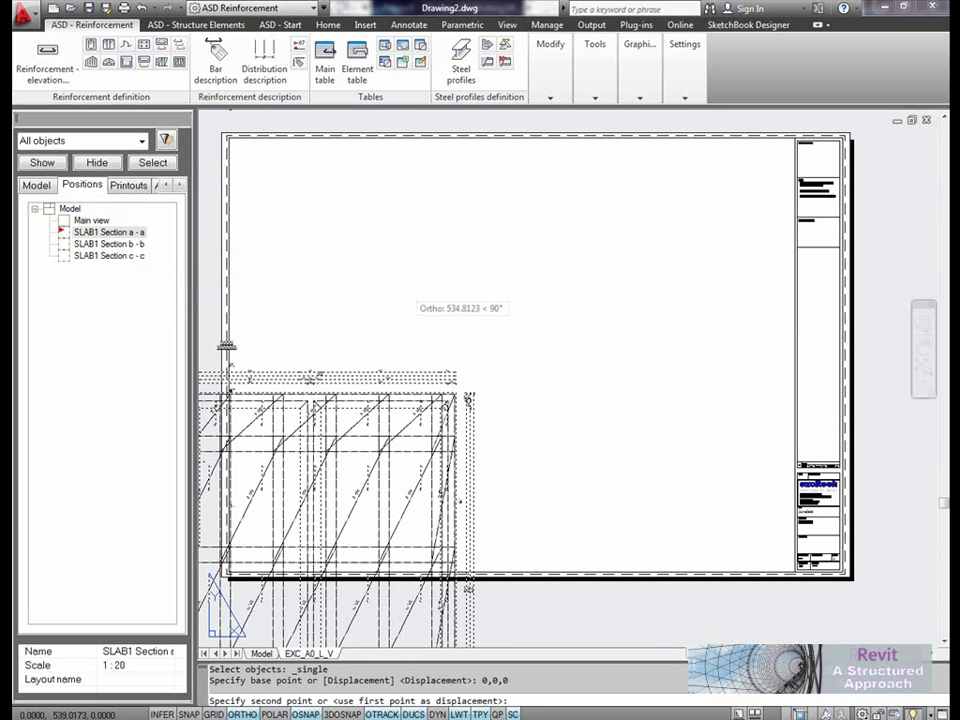
key(F8)
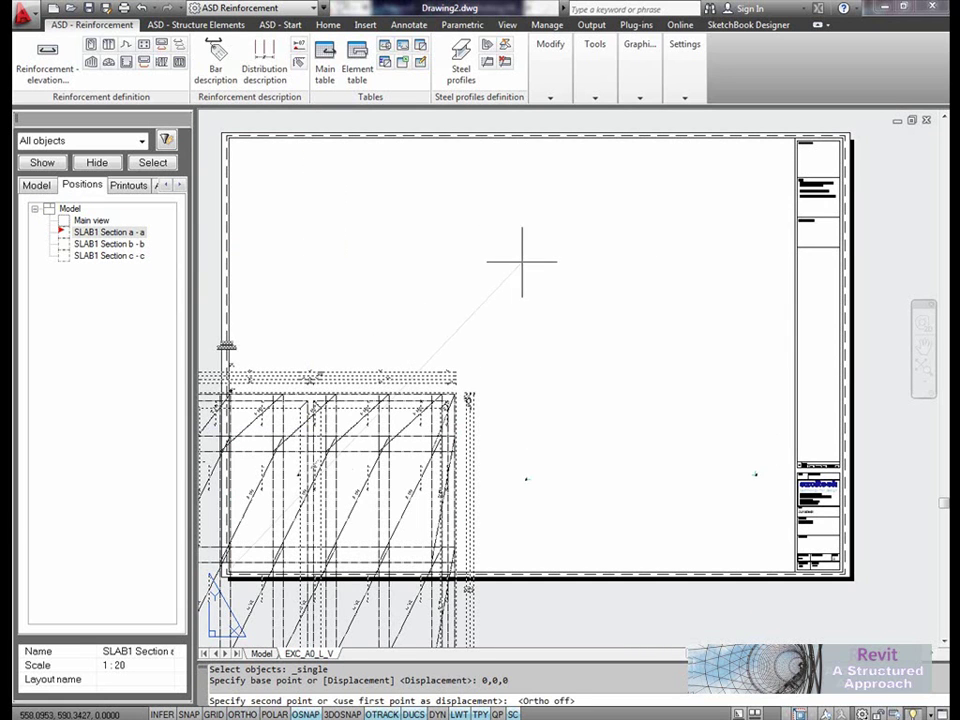
click(426, 228)
- Move the slab plan block down and to the right so it sits inside the sheet border beside the title block
scroll(572, 316, down, 3)
click(602, 336)
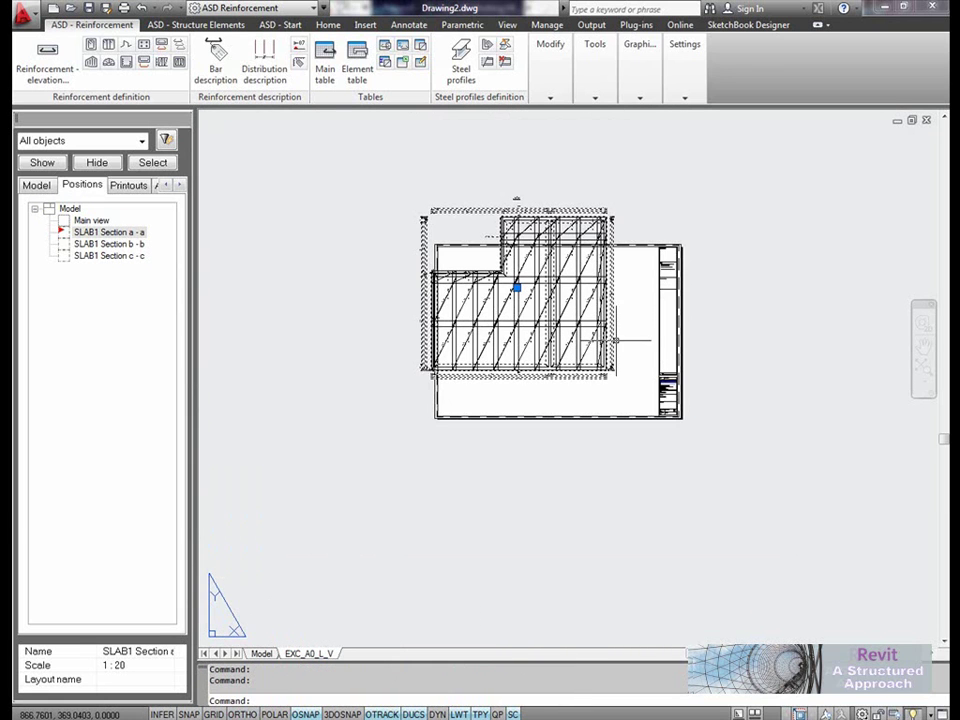
drag(609, 345, 640, 388)
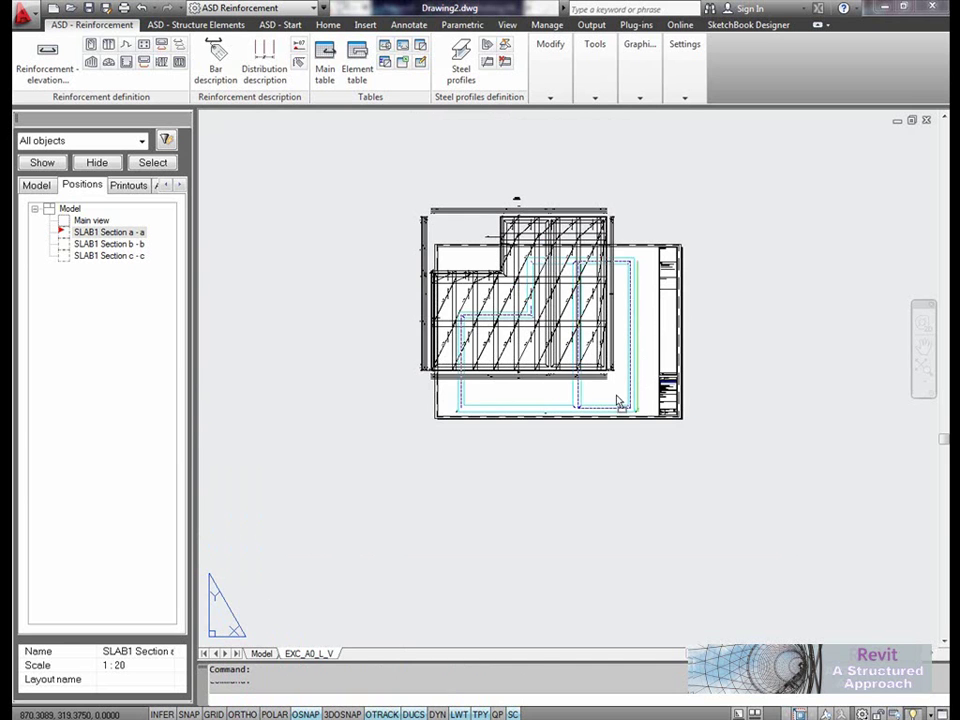
- Check the slab plan's placement on the EXC_A0_L_V sheet, and return to model space
scroll(579, 345, up, 3)
middle_drag(579, 345, 613, 392)
scroll(613, 392, down, 1)
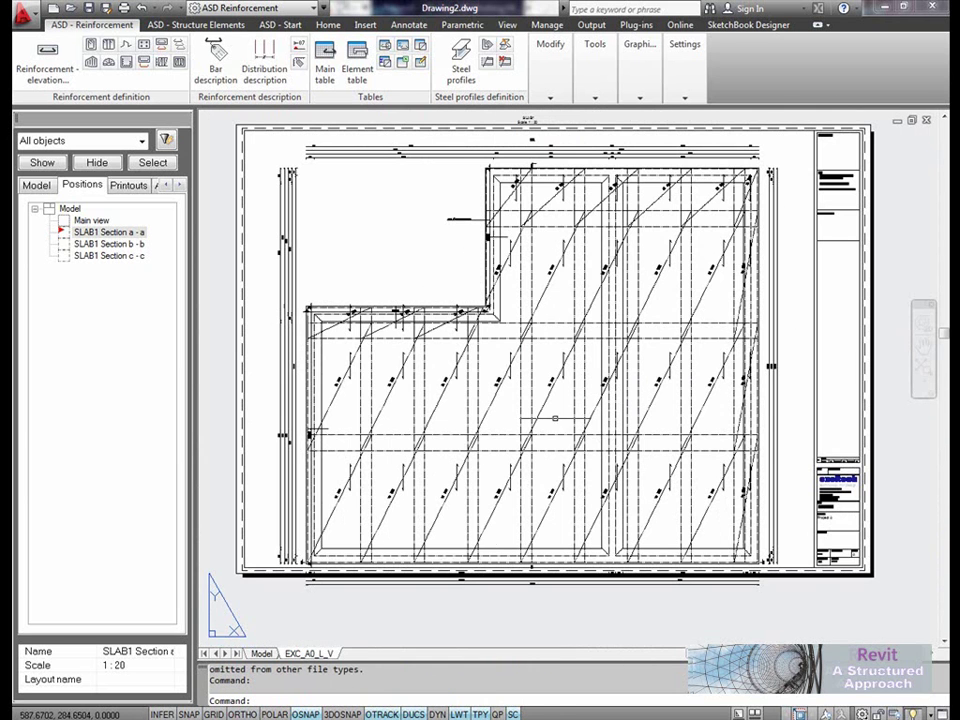
click(262, 653)
scroll(460, 414, up, 3)
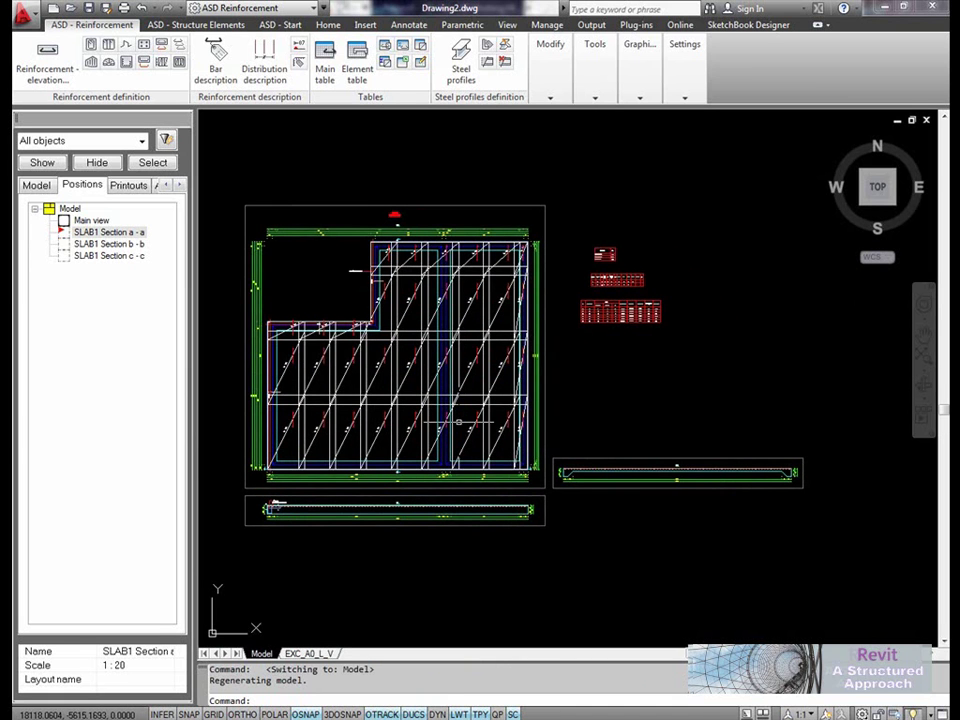
- Save the drawing to the Desktop as rc in AutoCAD 2010 Drawing format
text(savea)
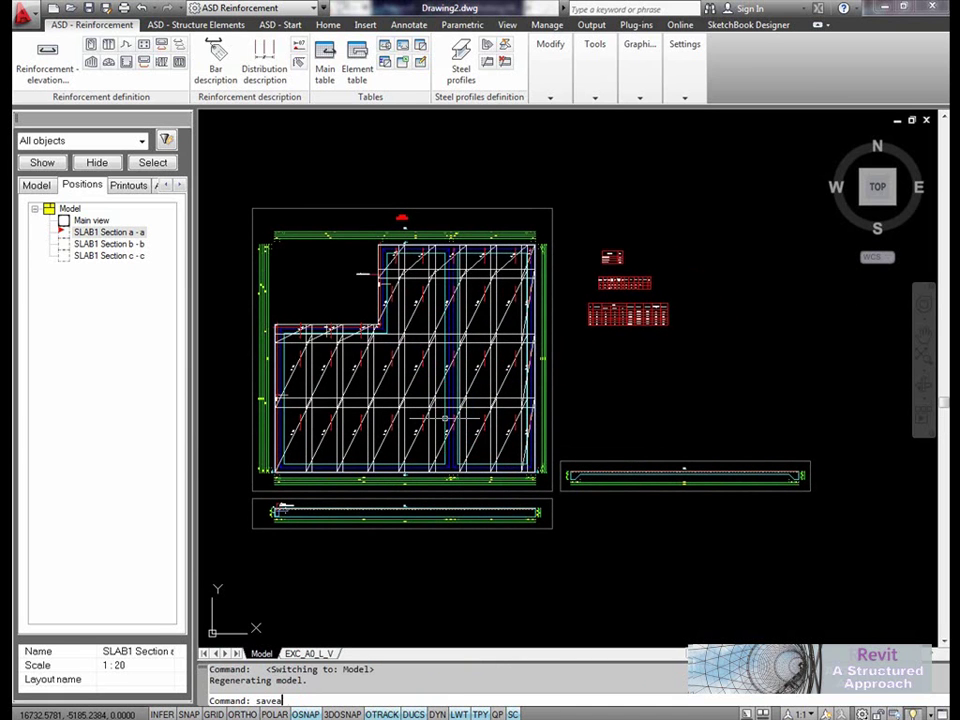
key(Return)
click(423, 171)
click(423, 186)
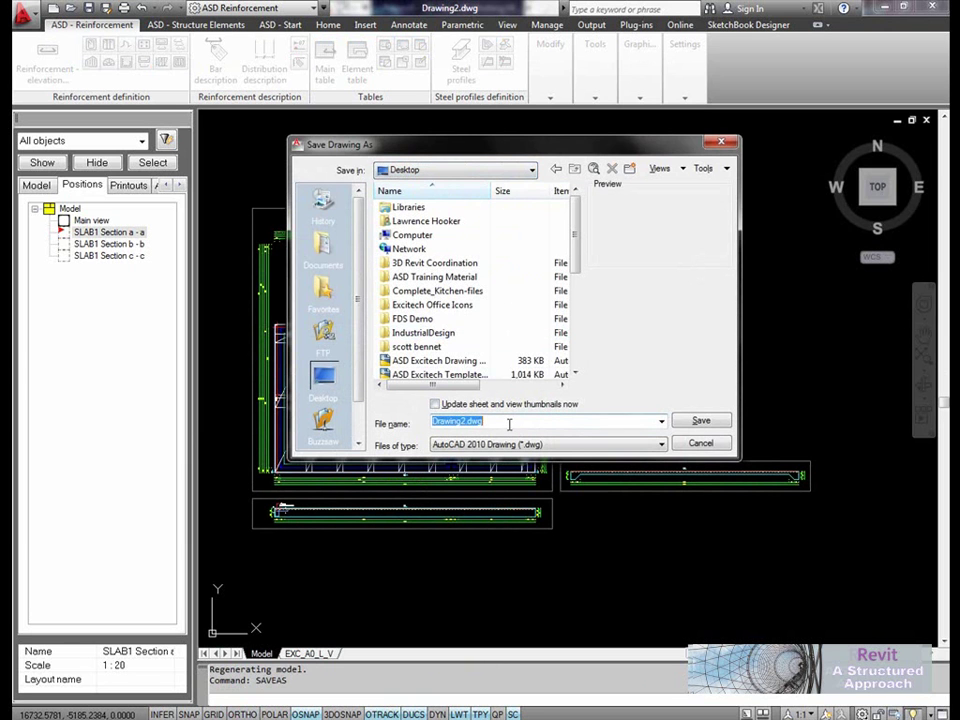
text(rc)
key(Return)
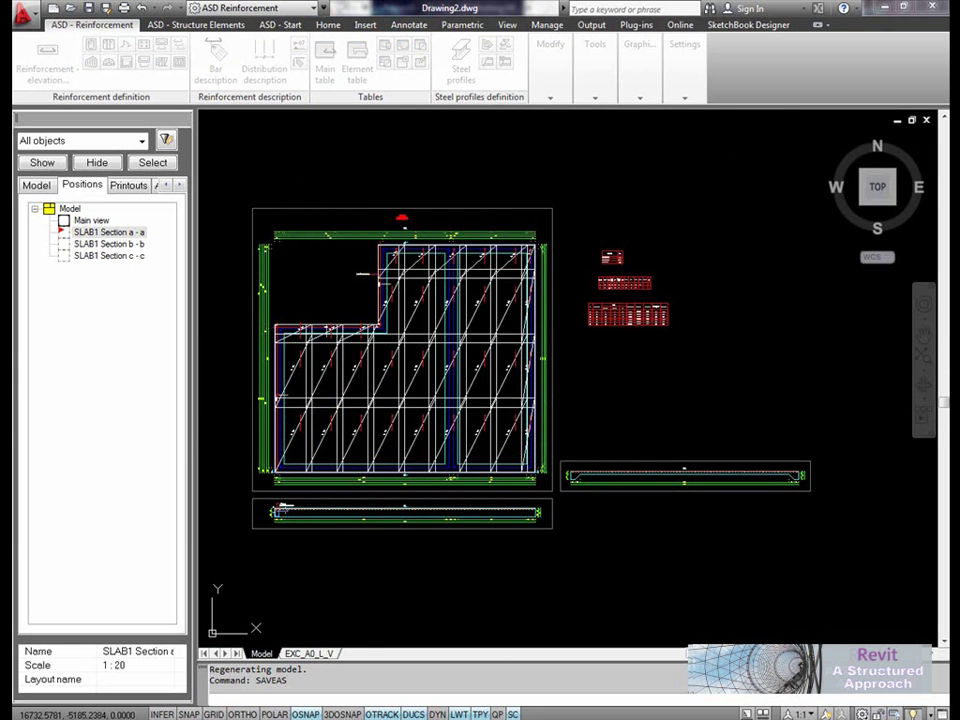
middle_drag(270, 616, 274, 613)
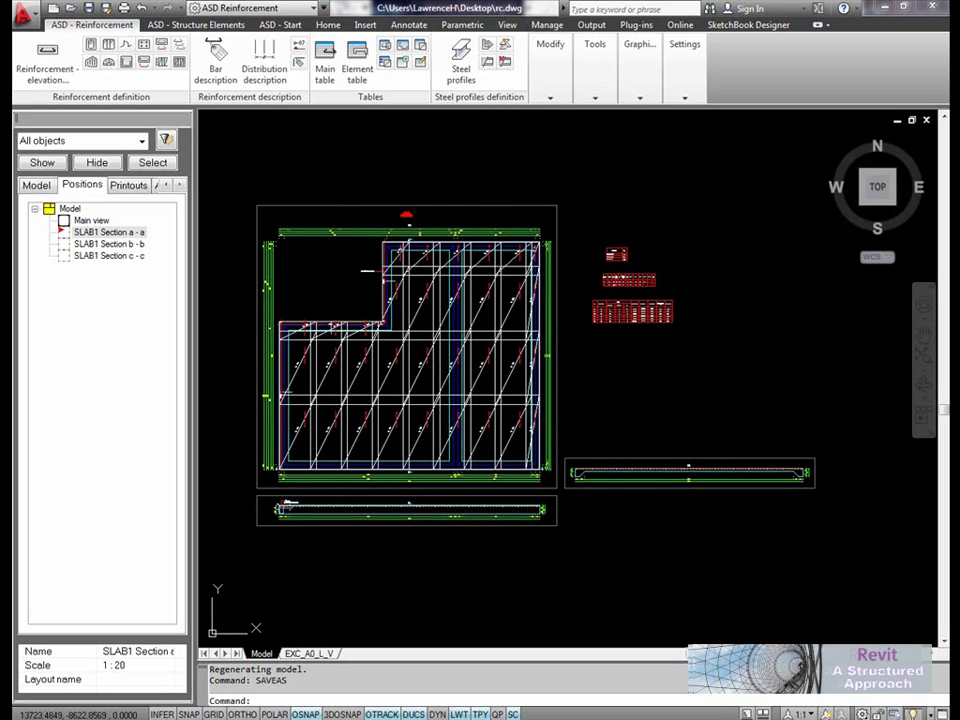
- Switch to Revit and bring up the Project1 3D Working Model view of the slab
key(alt+Tab)
key(alt+Tab)
key(alt+Tab)
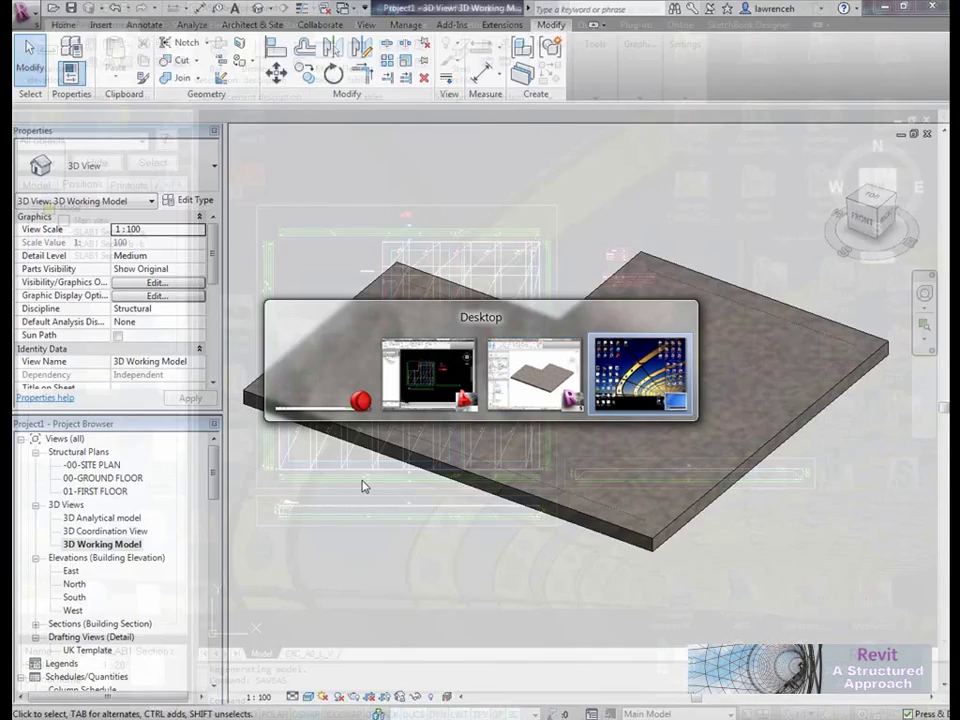
key(alt+Tab)
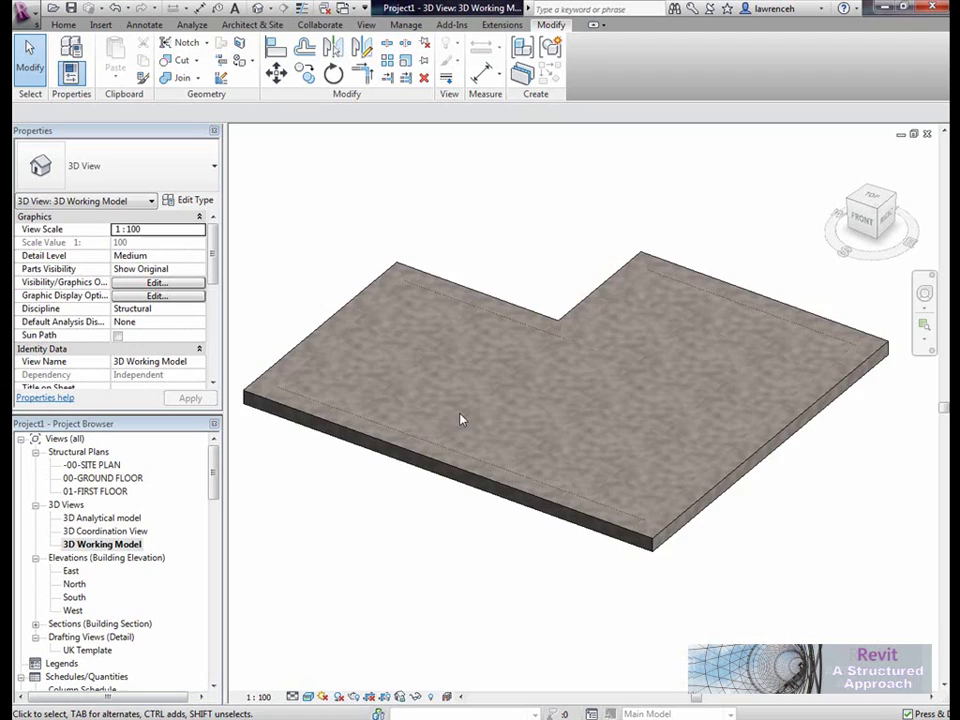
middle_drag(425, 411, 472, 401)
scroll(470, 403, down, 1)
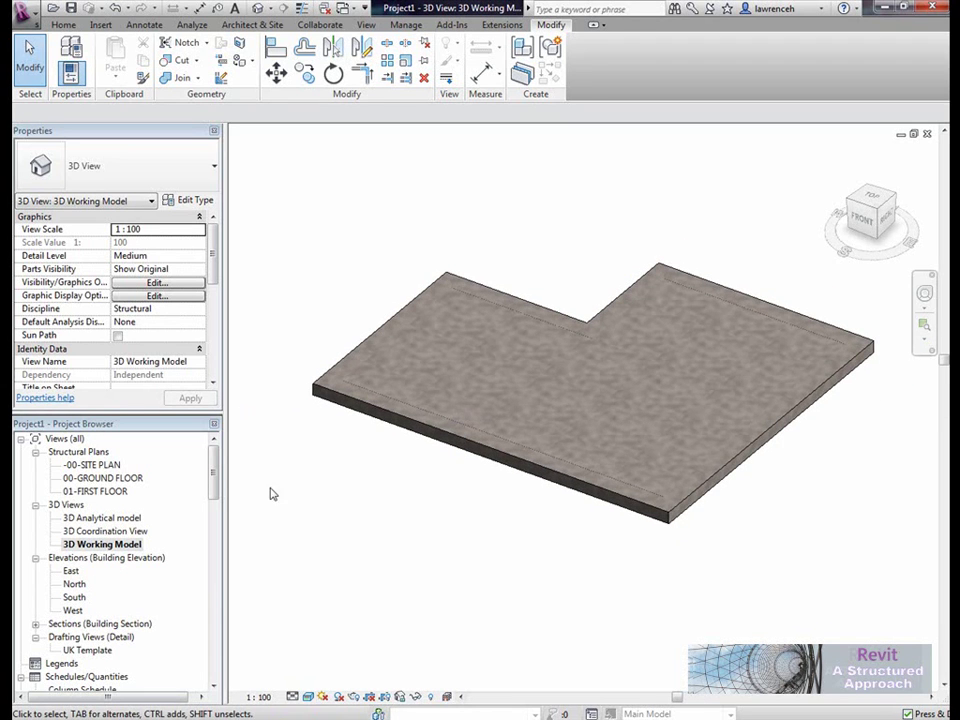
- Create a new drafting view at a scale of 1 : 50, keeping the default name
click(367, 25)
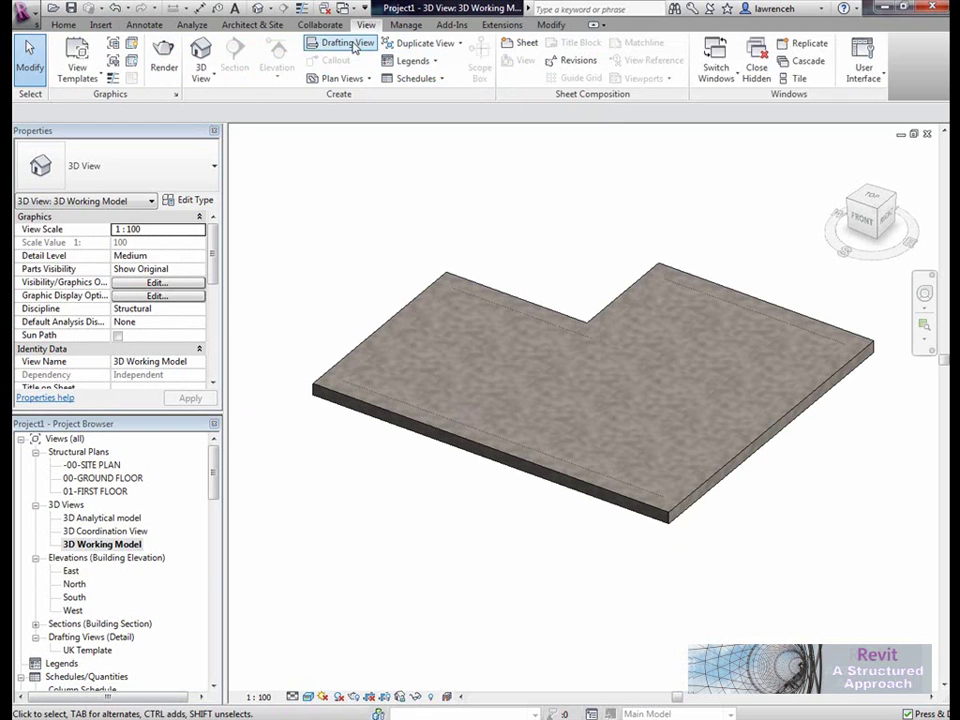
click(338, 42)
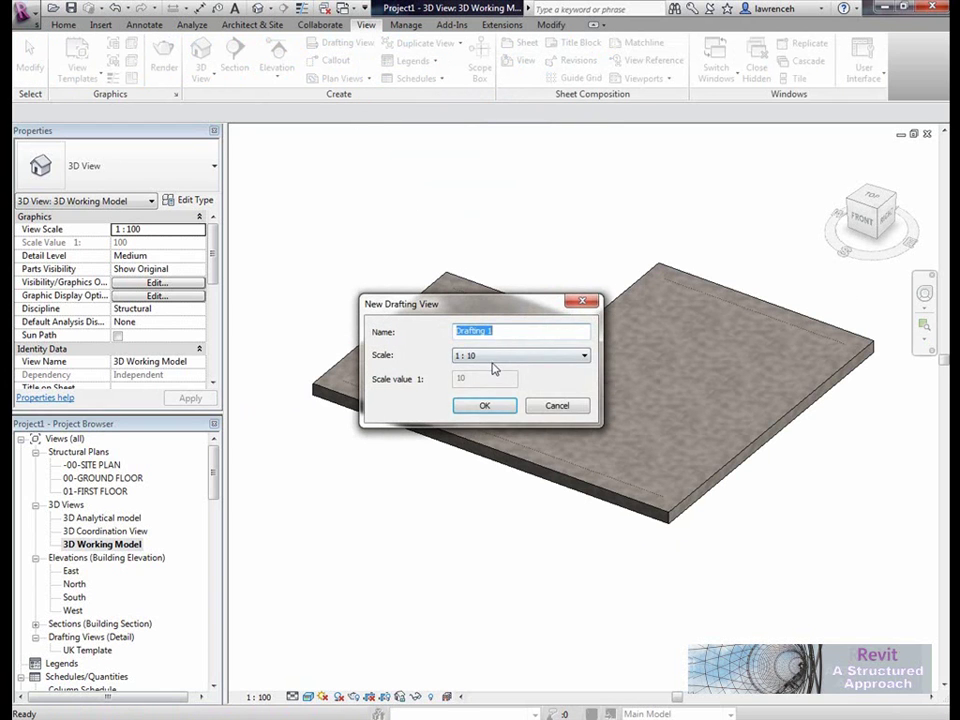
click(494, 355)
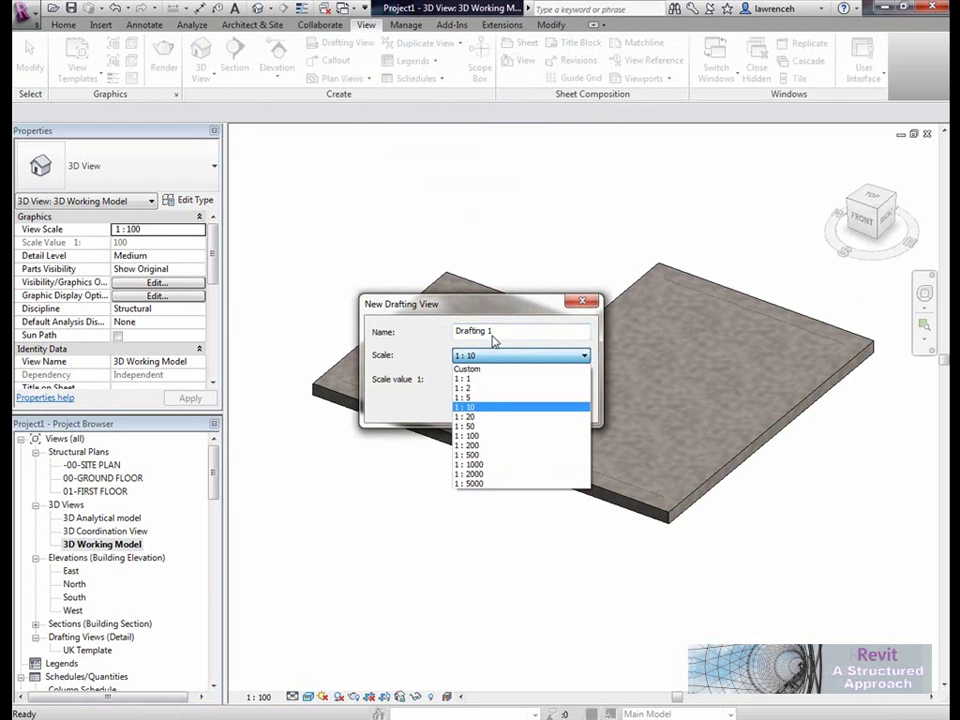
click(484, 426)
click(476, 406)
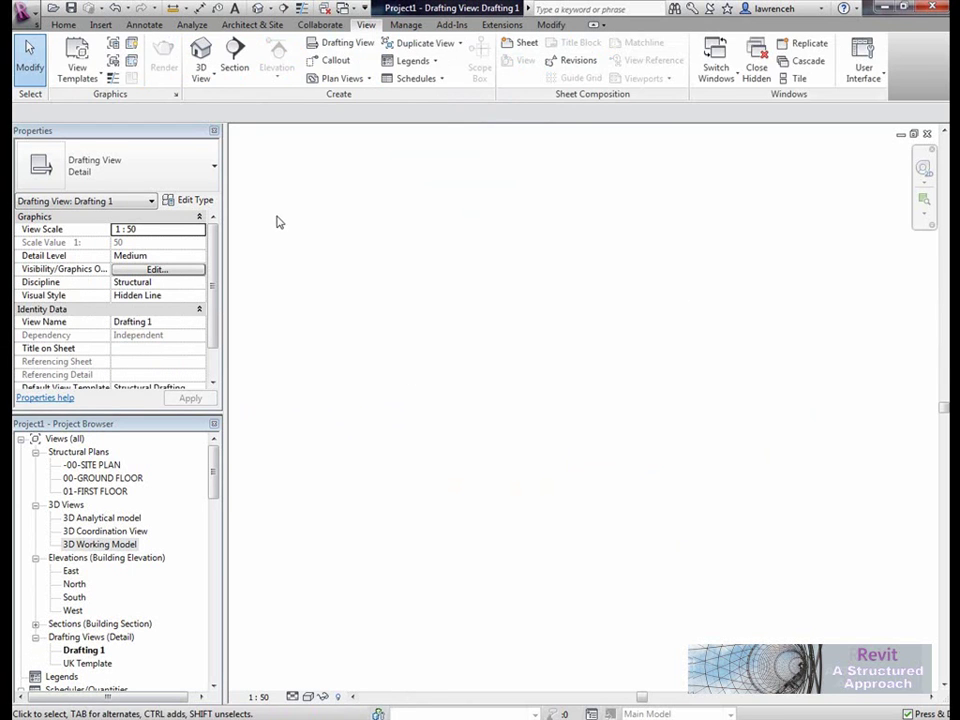
- Link rc.dwg from the Desktop into the drafting view with its original colors, all layers and center-to-center positioning
click(100, 24)
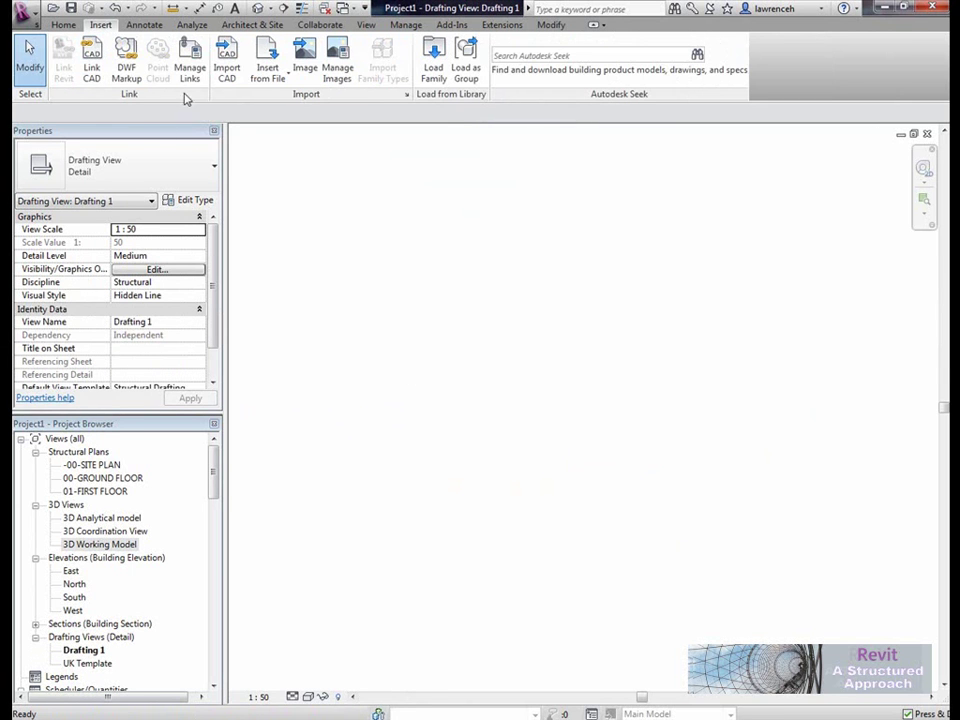
click(91, 60)
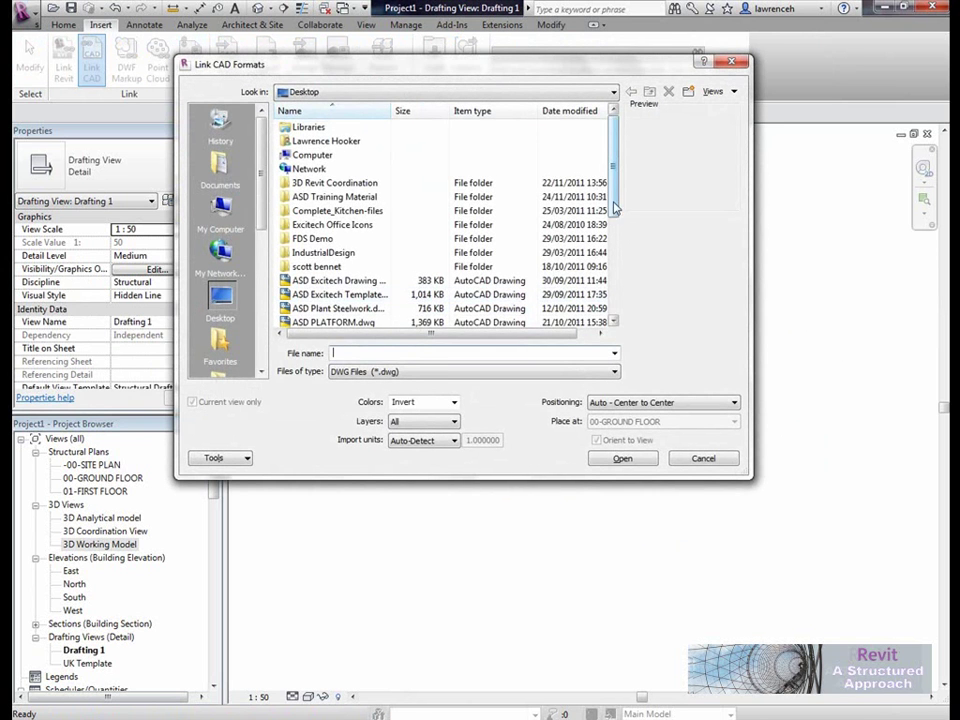
drag(617, 207, 628, 321)
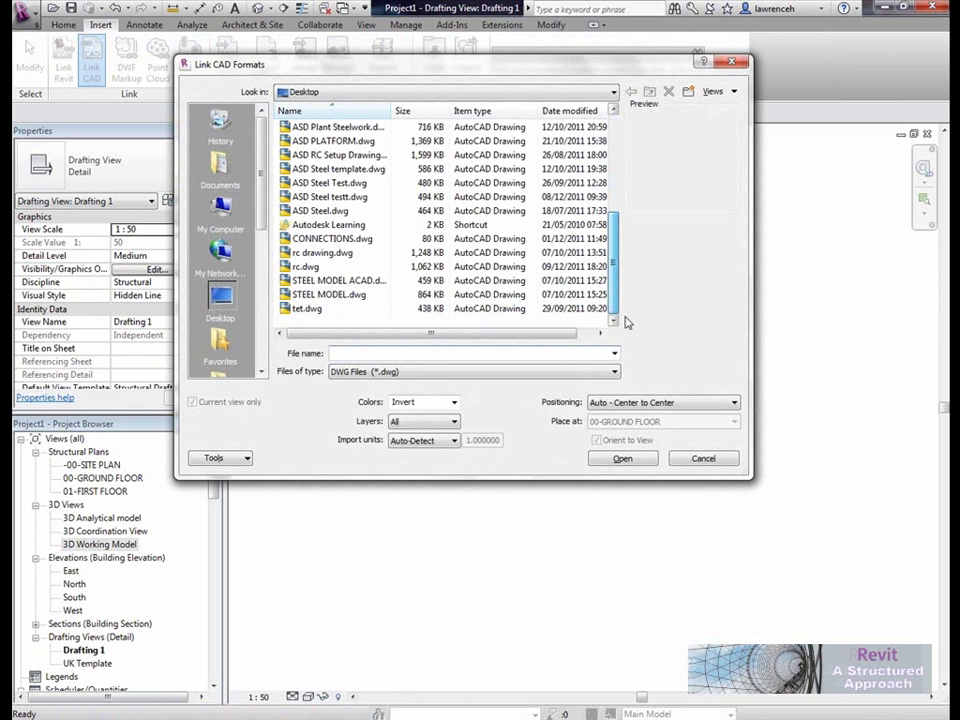
click(305, 266)
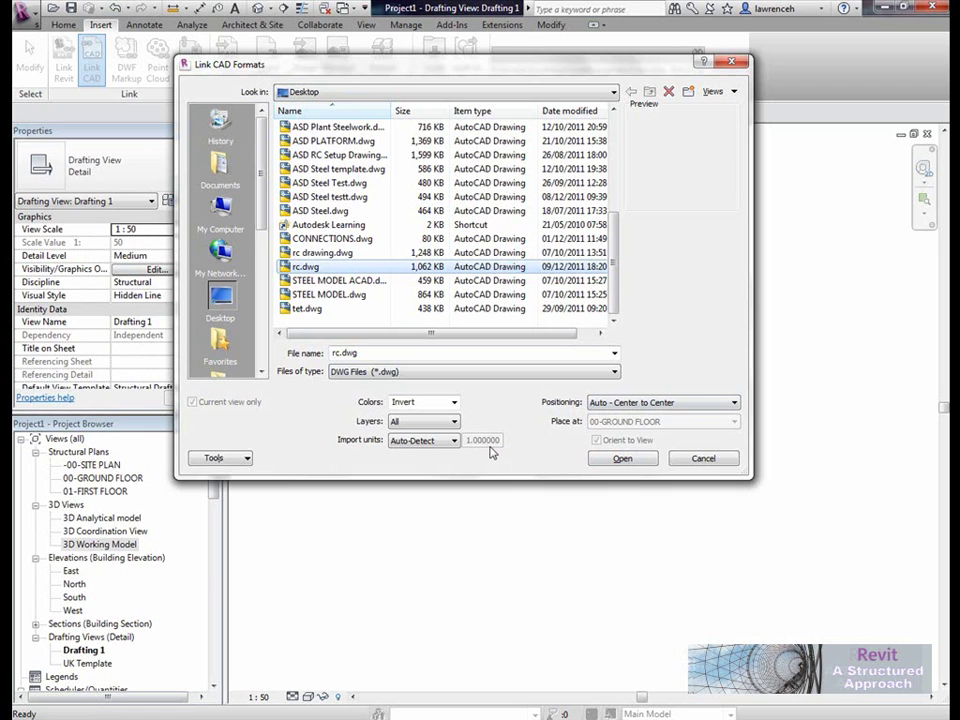
click(445, 404)
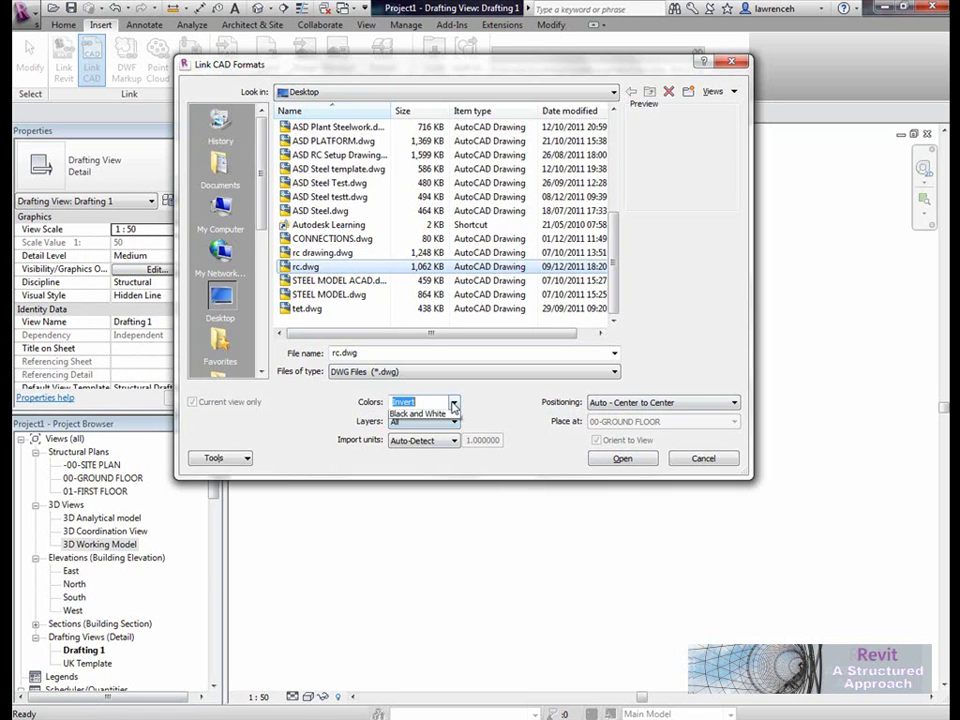
click(436, 420)
click(638, 461)
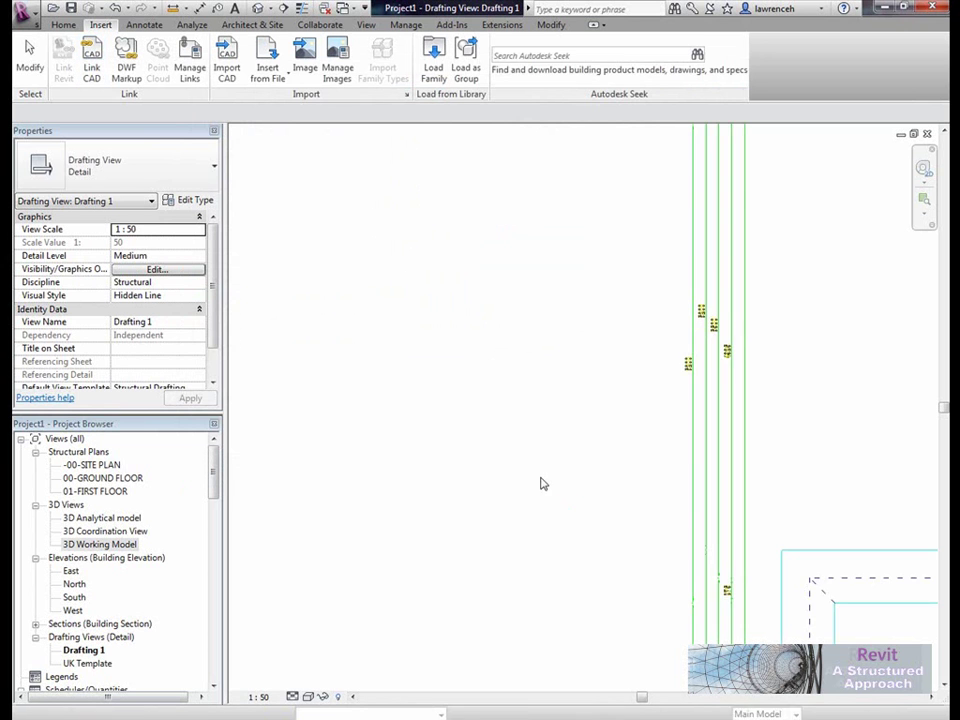
- Examine the linked drawing's slab plan, sections, dimensions and edge bar labels in the drafting view
scroll(540, 445, down, 3)
scroll(540, 441, down, 3)
middle_drag(654, 489, 440, 419)
scroll(568, 519, up, 3)
middle_drag(282, 586, 375, 572)
scroll(431, 553, up, 5)
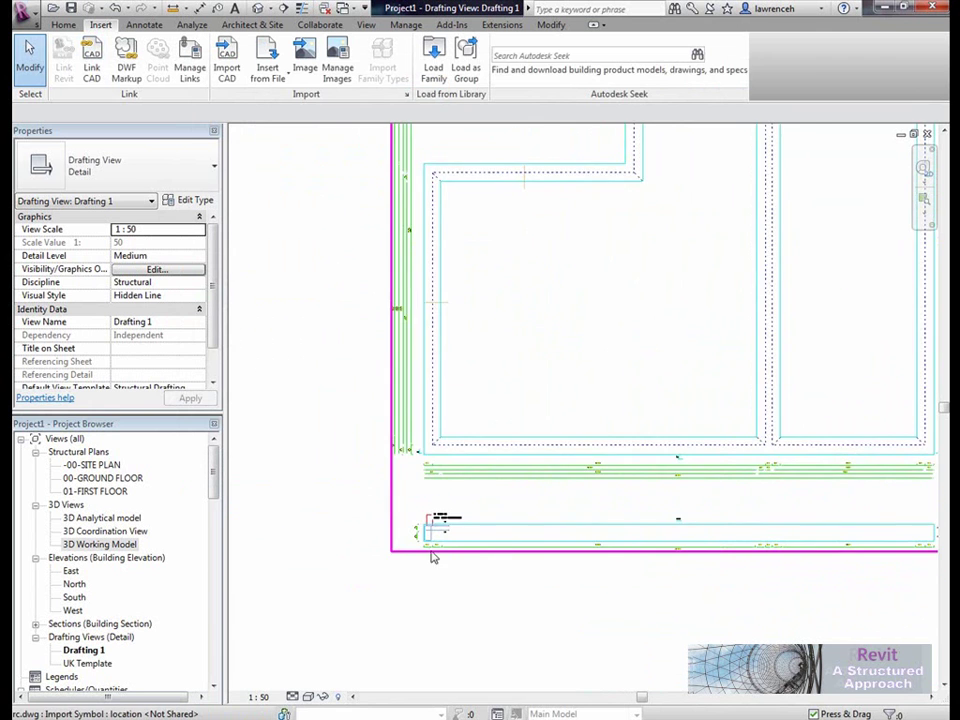
scroll(424, 482, down, 5)
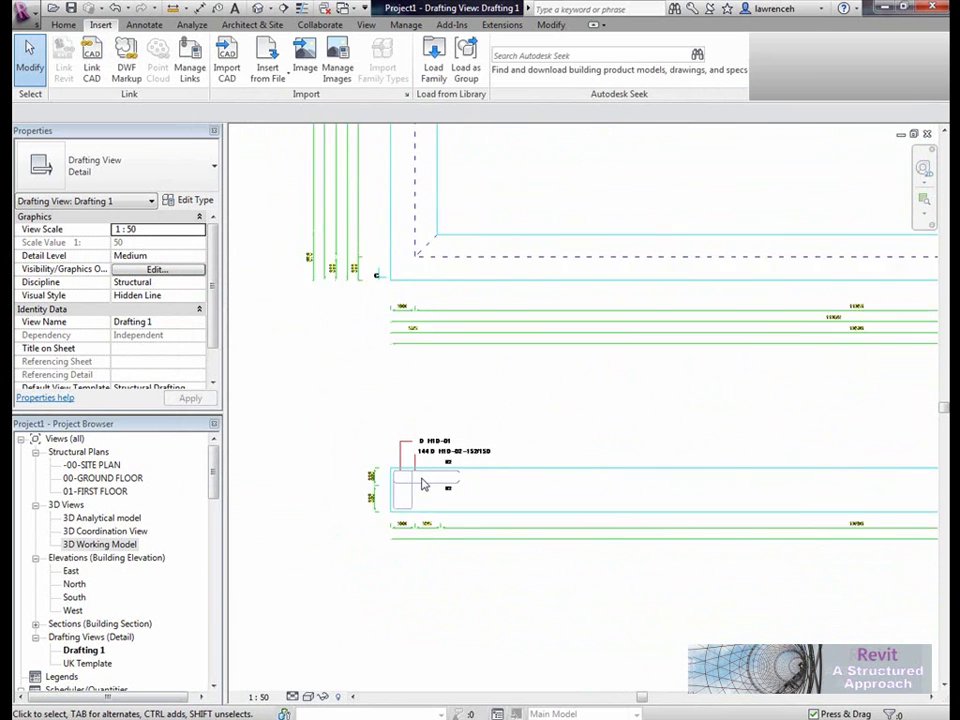
scroll(429, 477, down, 3)
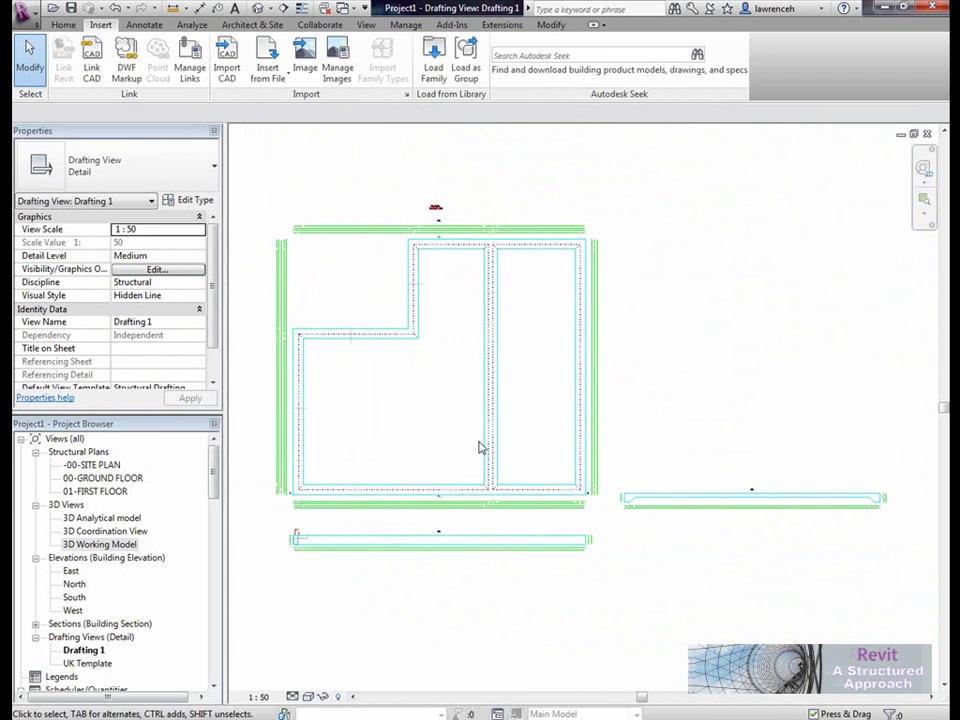
click(643, 479)
click(580, 598)
middle_drag(418, 358, 400, 372)
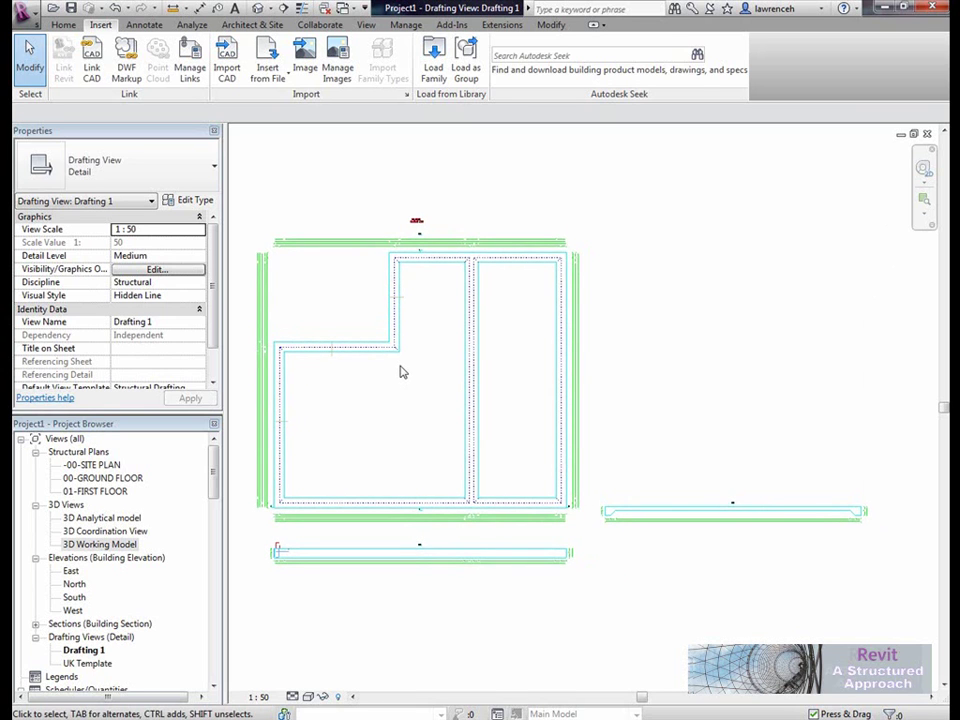